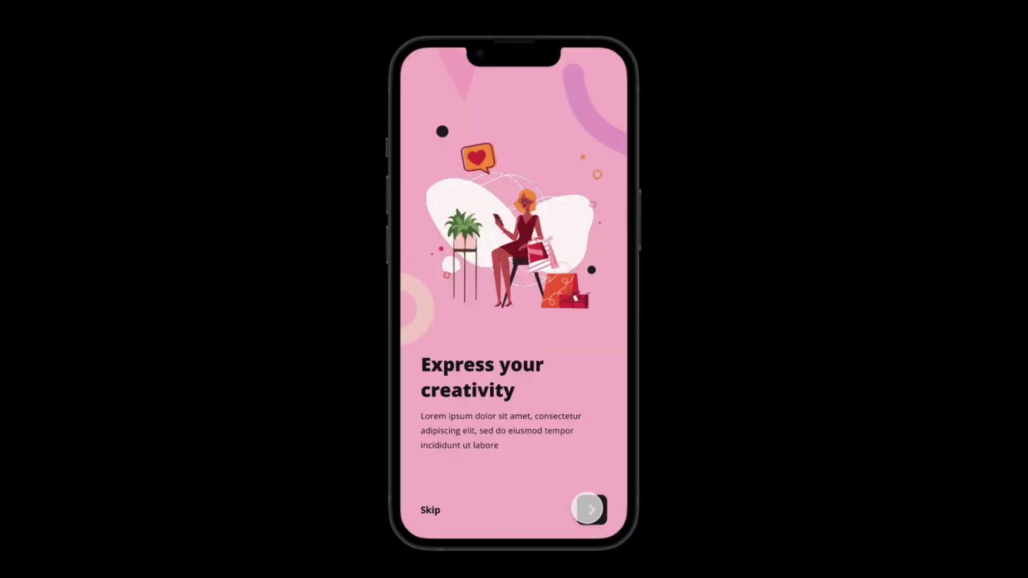
# Advance the prototype preview to the yellow 'Optimize every task' onboarding screen
pyautogui.click(589, 507)
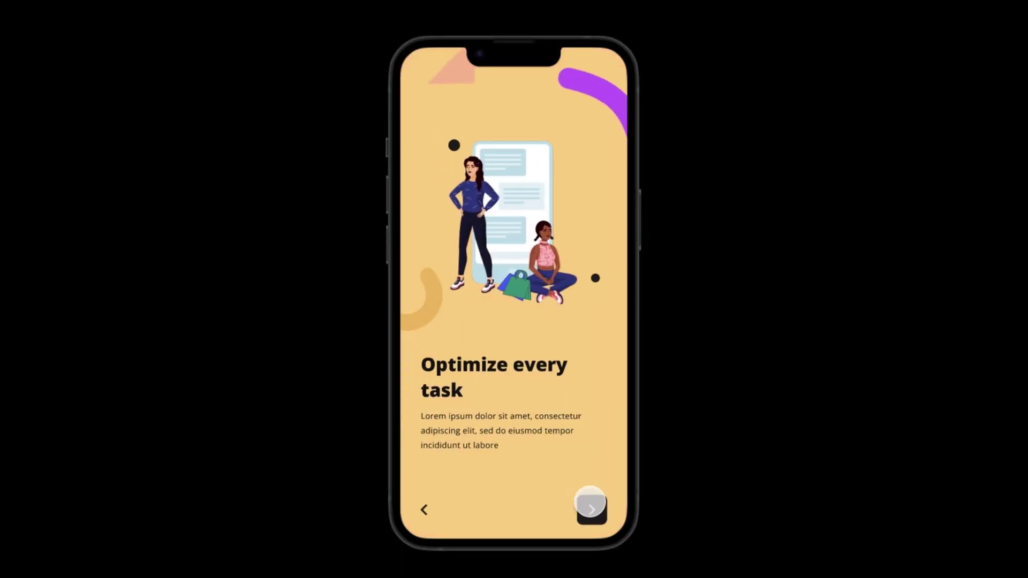
pyautogui.click(591, 509)
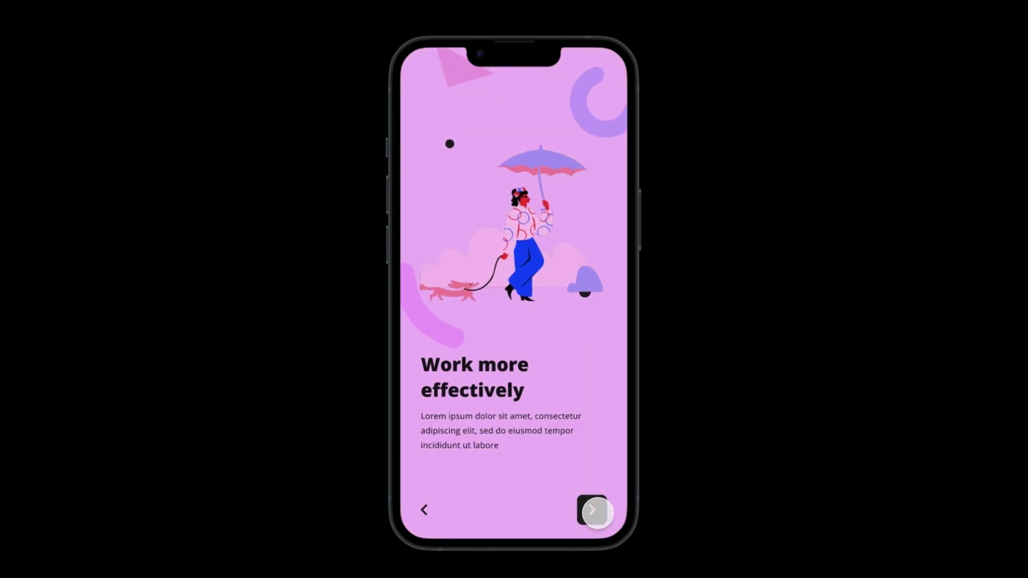
pyautogui.click(430, 508)
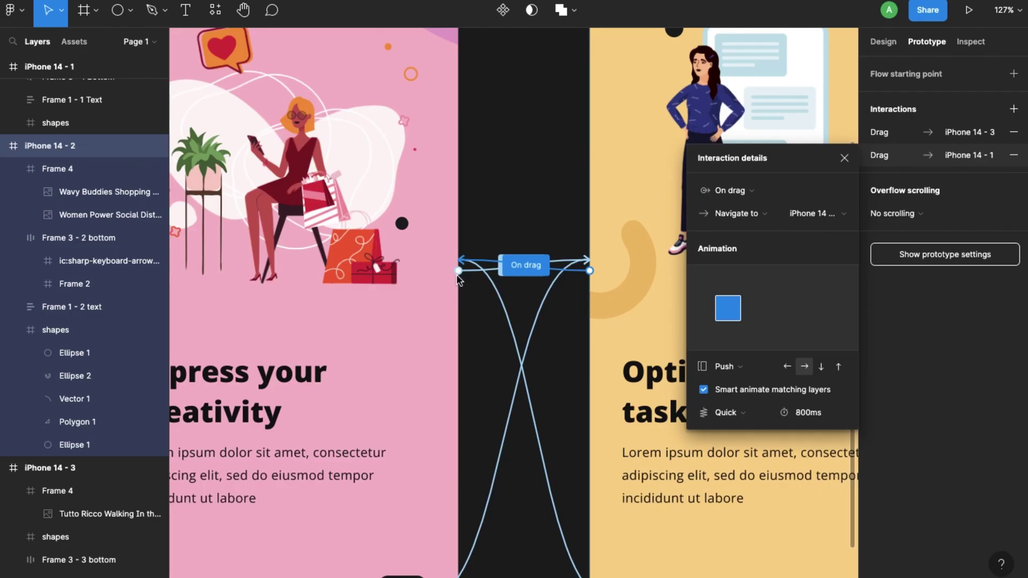
# Close the interaction settings panel and clear the canvas selection
pyautogui.scroll(-5, 557, 241)
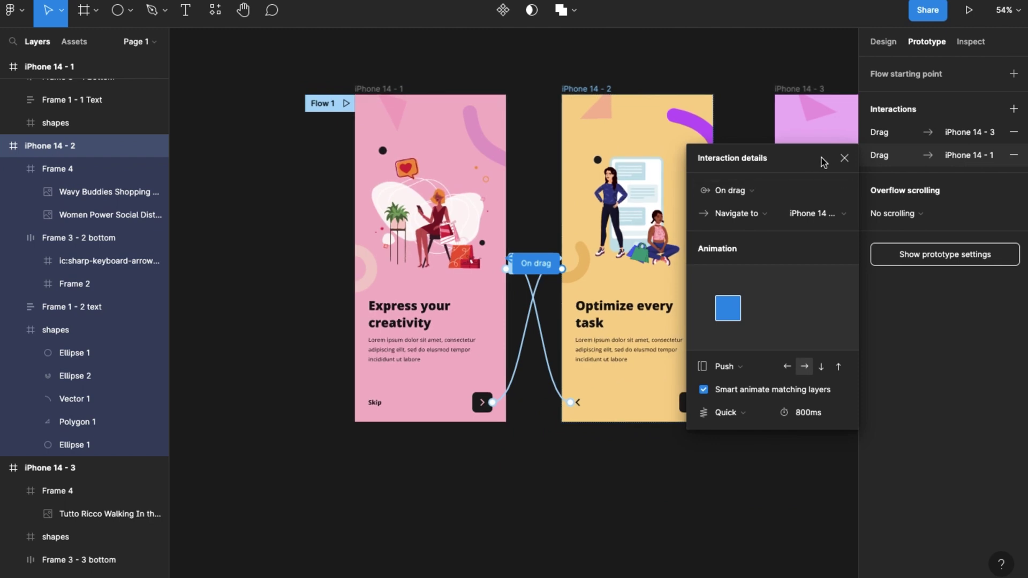
pyautogui.click(843, 159)
pyautogui.hscroll(4, 589, 374)
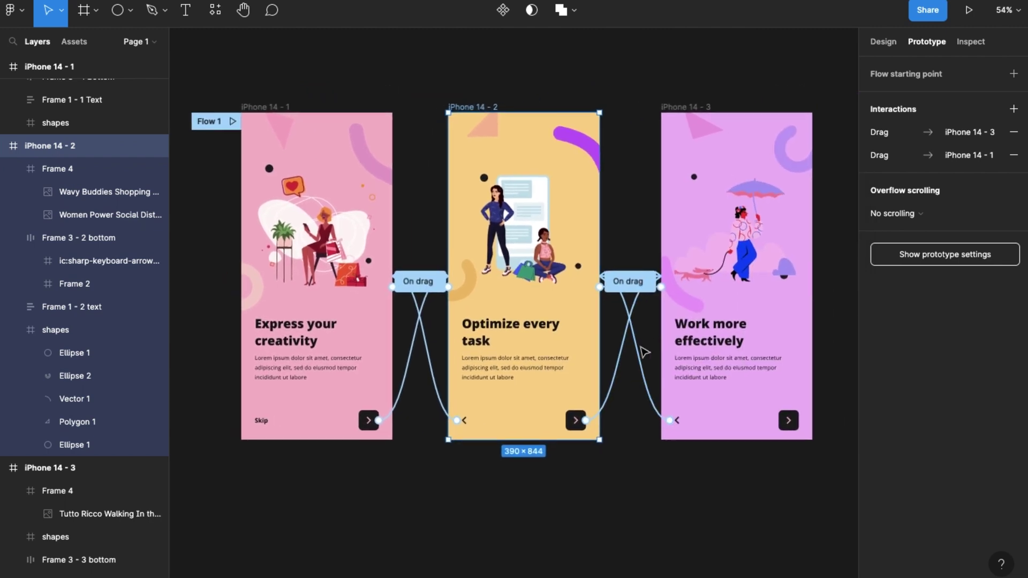
pyautogui.click(637, 475)
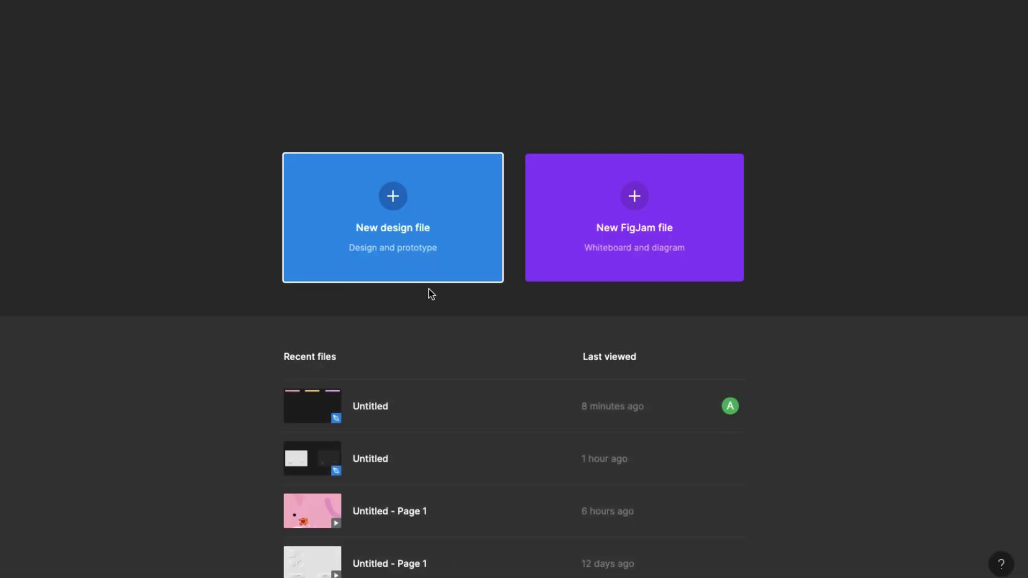
# Create a new design file with a blank 390×844 iPhone 14 frame
pyautogui.click(423, 259)
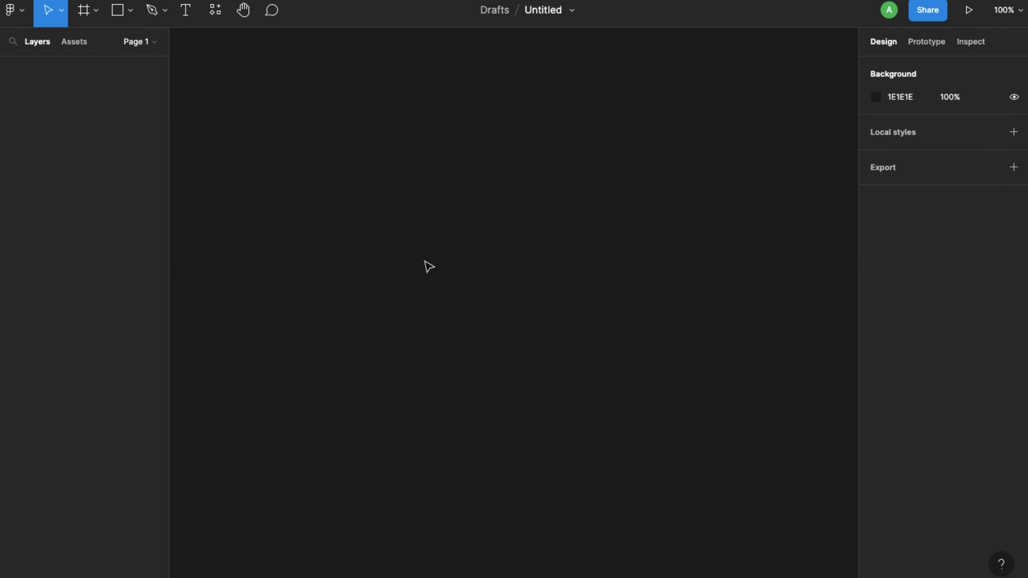
pyautogui.press('f')
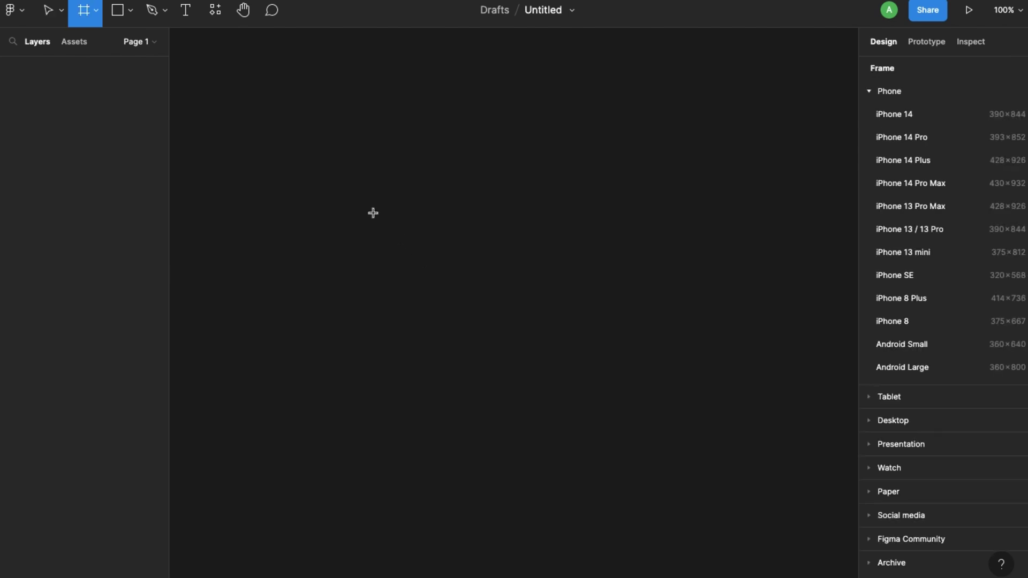
pyautogui.click(910, 117)
pyautogui.scroll(-5, 447, 239)
pyautogui.hscroll(1, 447, 239)
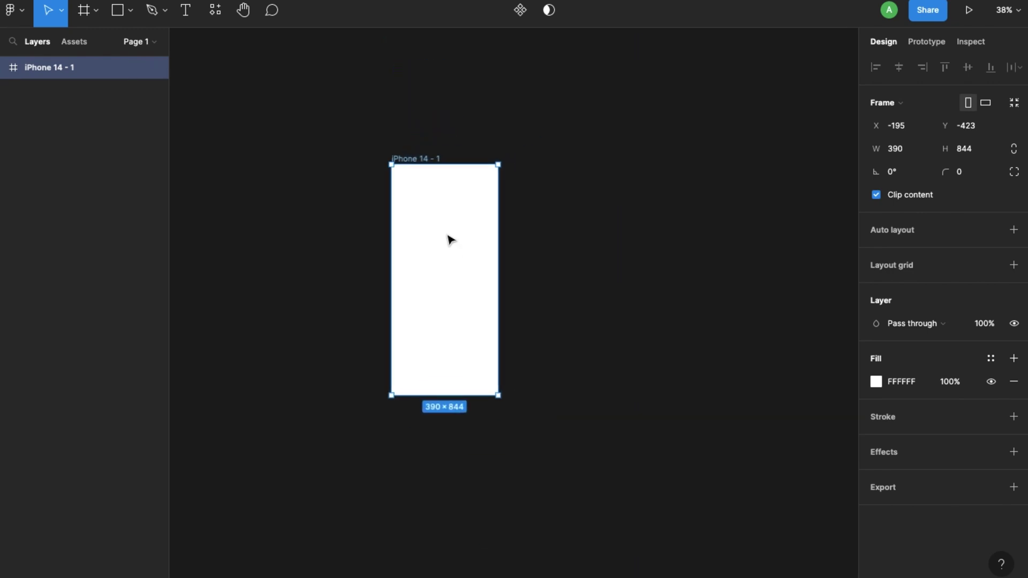
pyautogui.hscroll(2, 448, 239)
pyautogui.scroll(3, 448, 236)
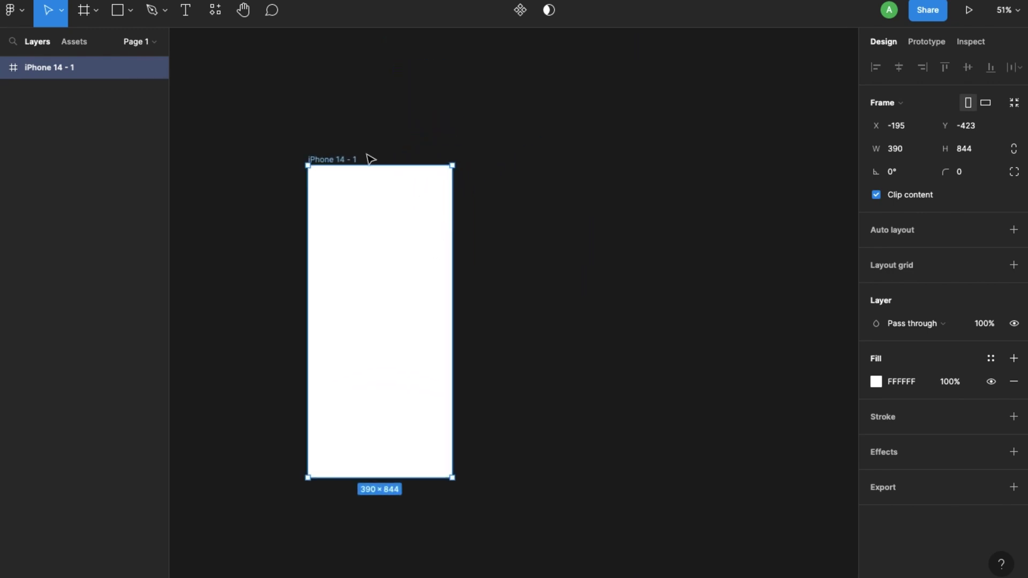
pyautogui.scroll(3, 399, 232)
pyautogui.hscroll(-3, 401, 231)
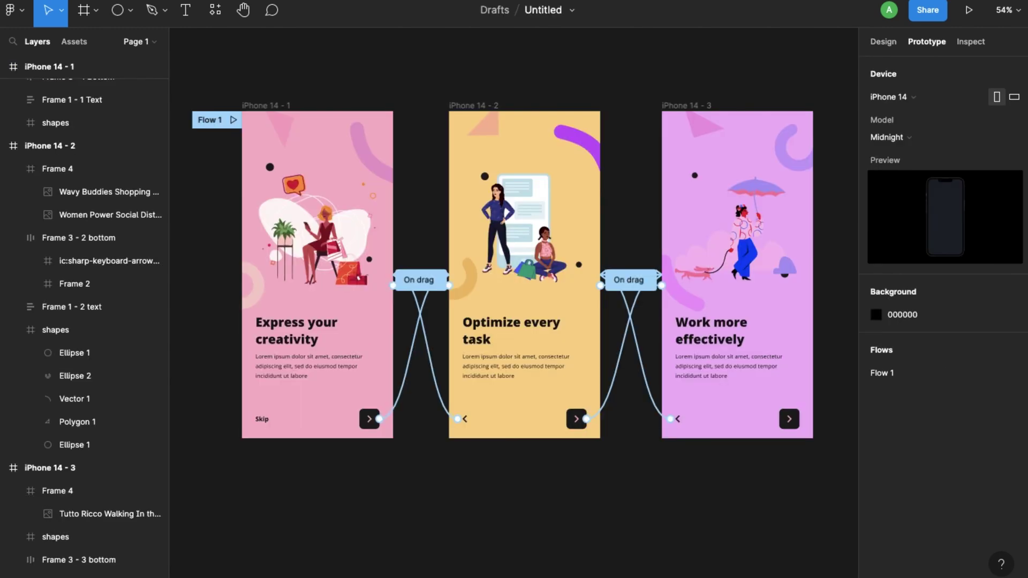
pyautogui.scroll(3, 339, 198)
pyautogui.hscroll(-2, 338, 200)
pyautogui.scroll(-1, 339, 201)
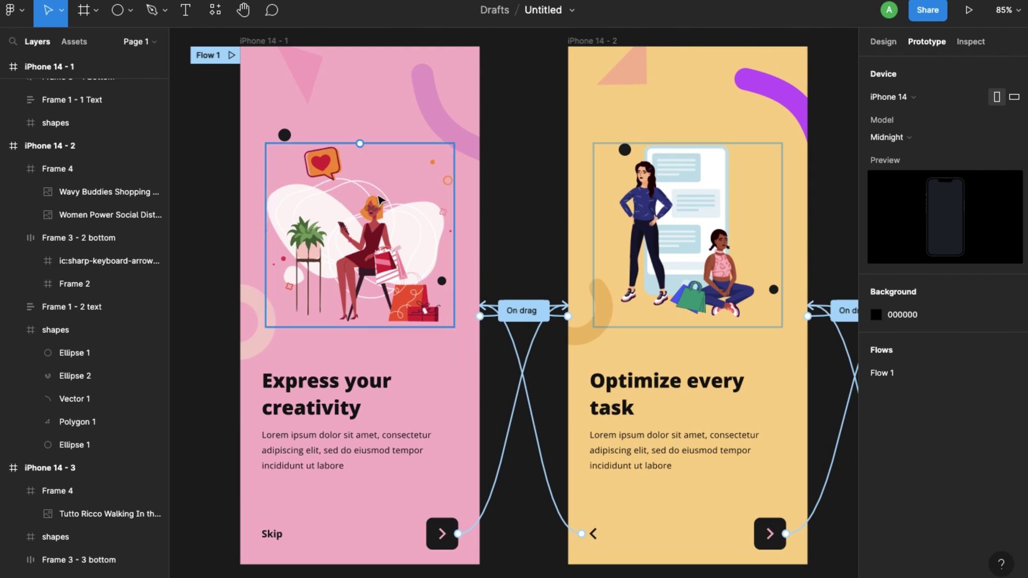
pyautogui.hscroll(4, 363, 266)
pyautogui.hscroll(-3, 363, 266)
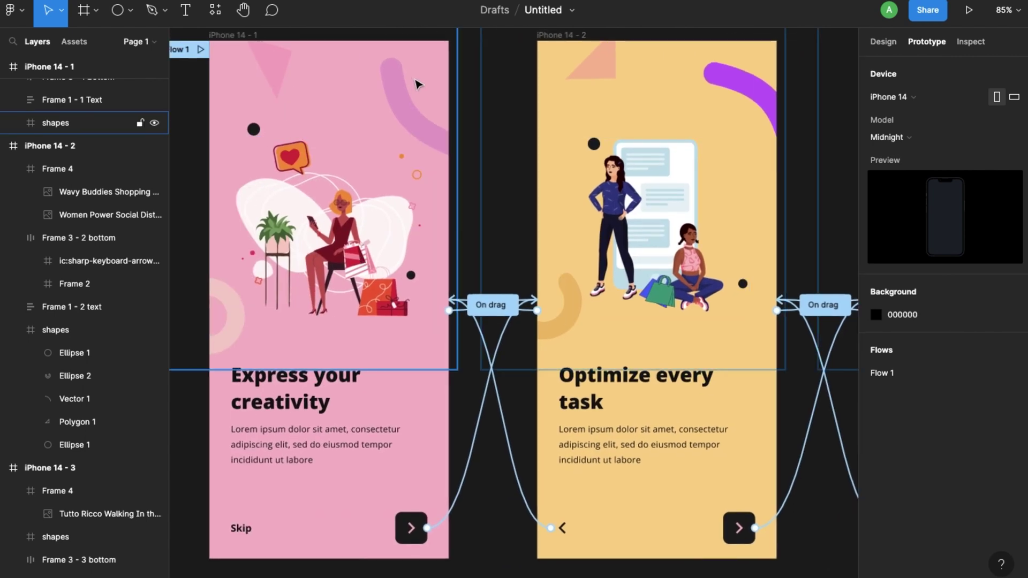
# Inspect the pink curved shape and pink triangle on the reference screen, then deselect
pyautogui.click(409, 112)
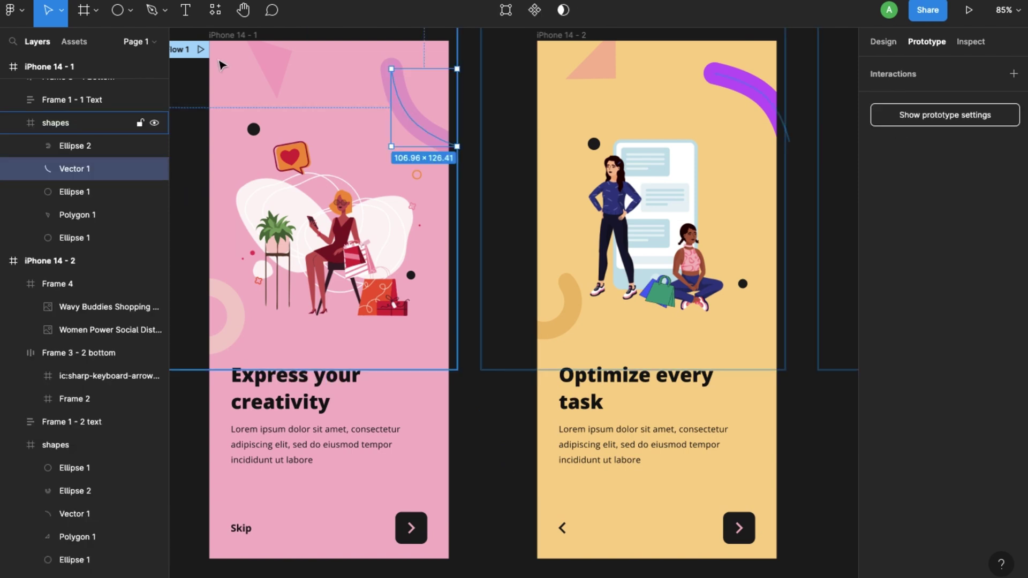
pyautogui.click(269, 68)
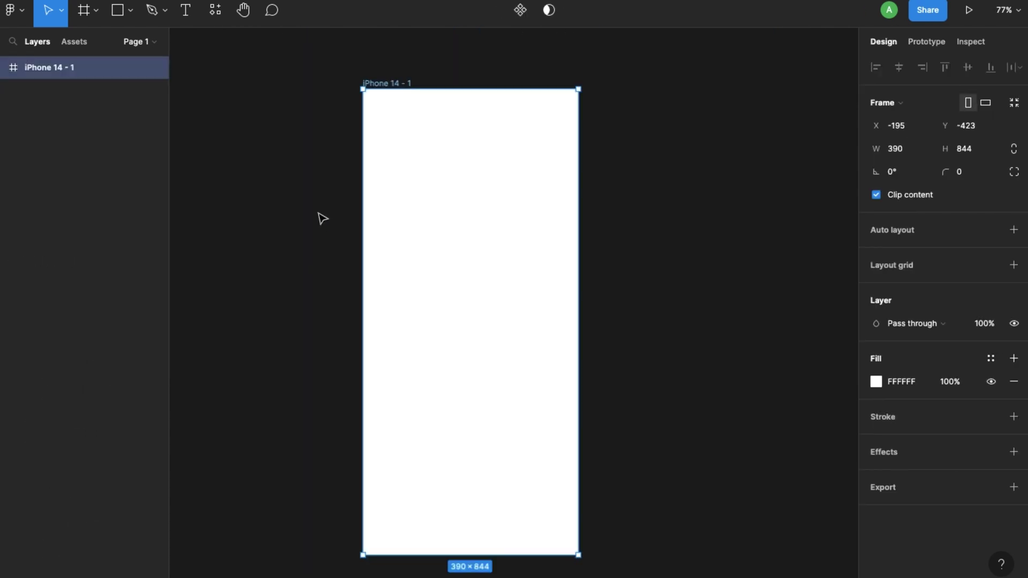
pyautogui.click(303, 261)
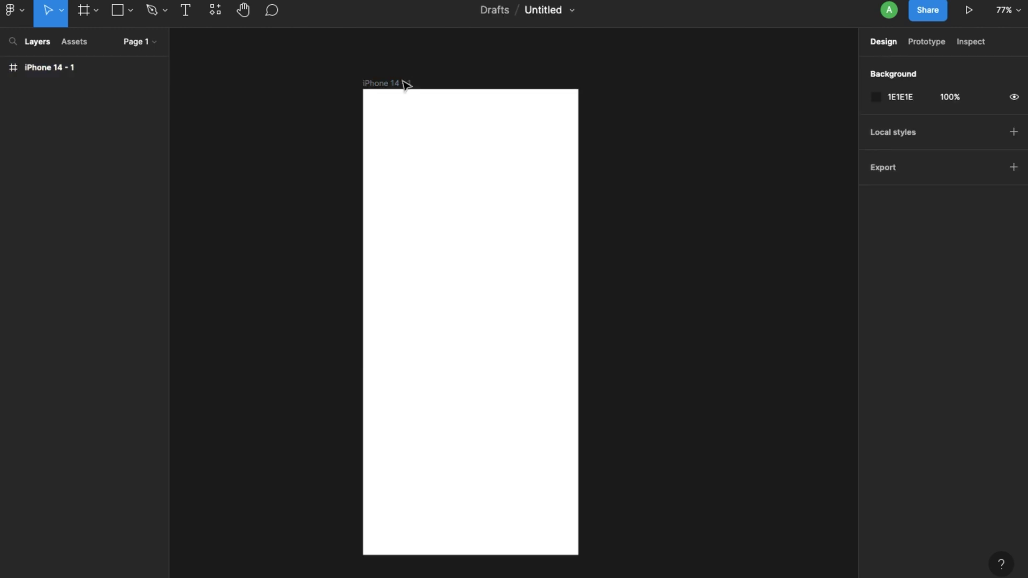
# Recolour the iPhone 14 - 1 frame's fill from white to pink FF90CC at 100%
pyautogui.click(386, 87)
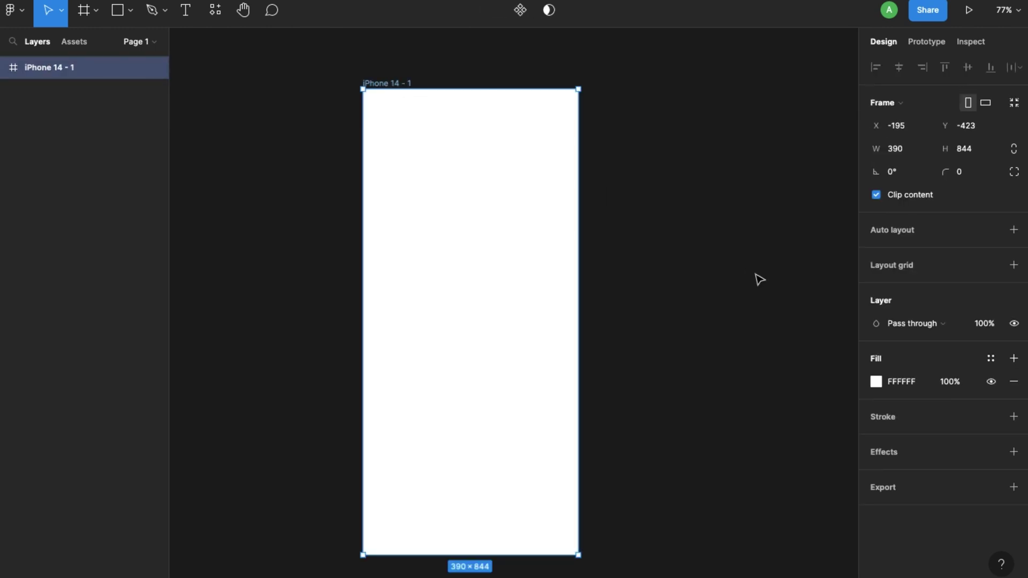
pyautogui.click(875, 382)
pyautogui.moveTo(731, 424); pyautogui.dragTo(746, 424)
pyautogui.moveTo(755, 254); pyautogui.dragTo(765, 240)
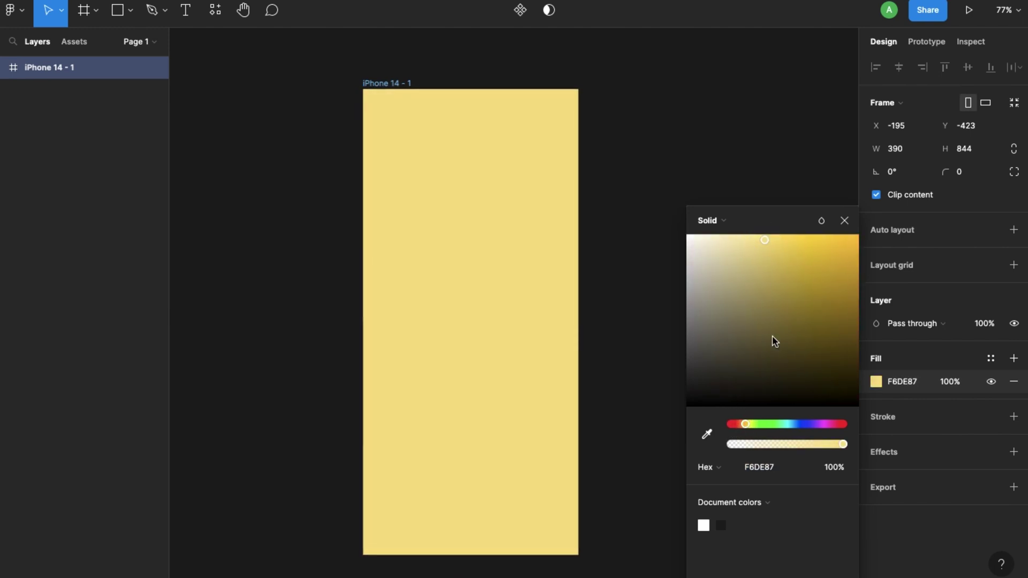
pyautogui.moveTo(746, 425); pyautogui.dragTo(833, 424)
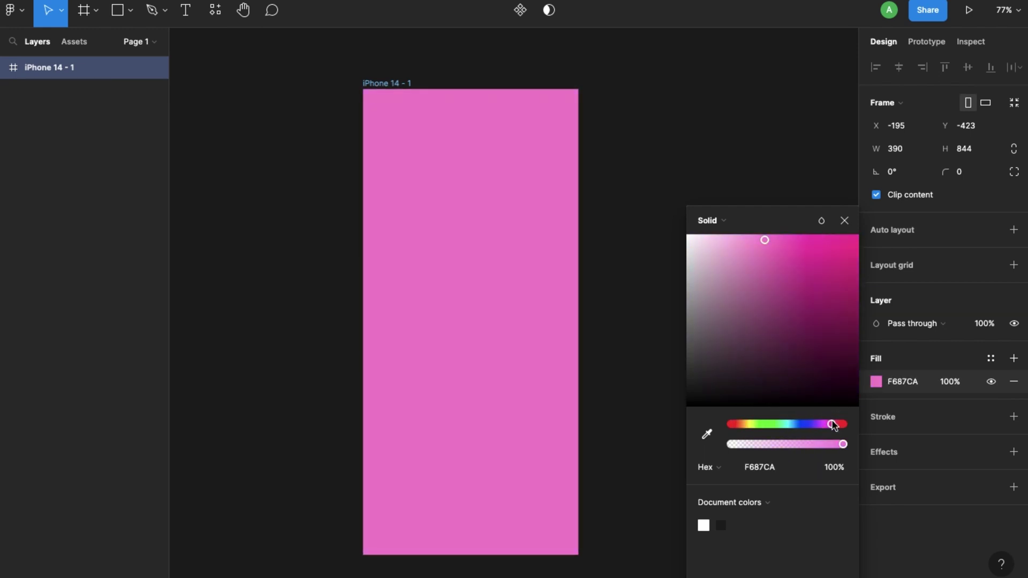
pyautogui.moveTo(769, 239); pyautogui.dragTo(736, 234)
pyautogui.moveTo(830, 425); pyautogui.dragTo(835, 427)
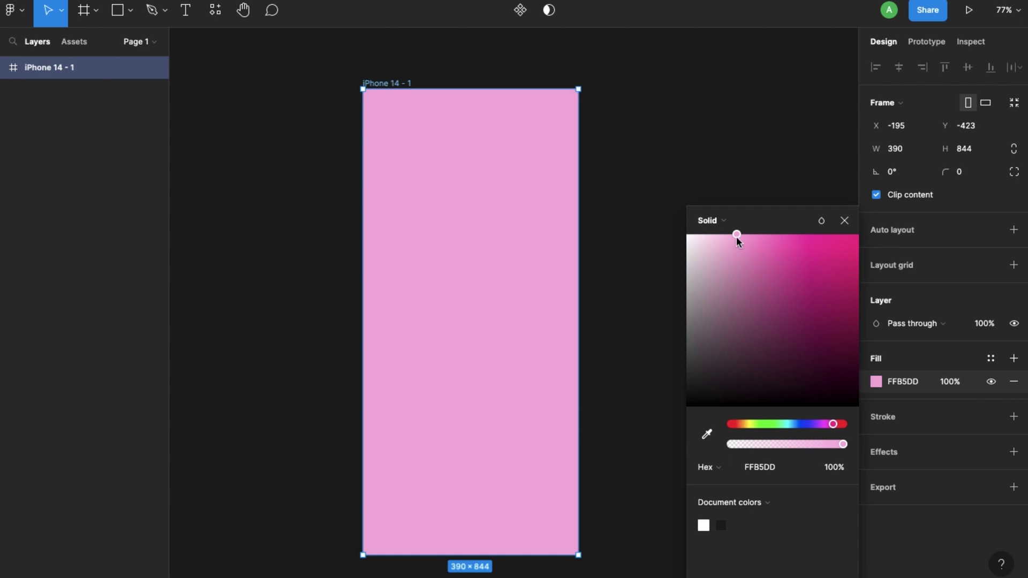
pyautogui.moveTo(736, 239); pyautogui.dragTo(761, 237)
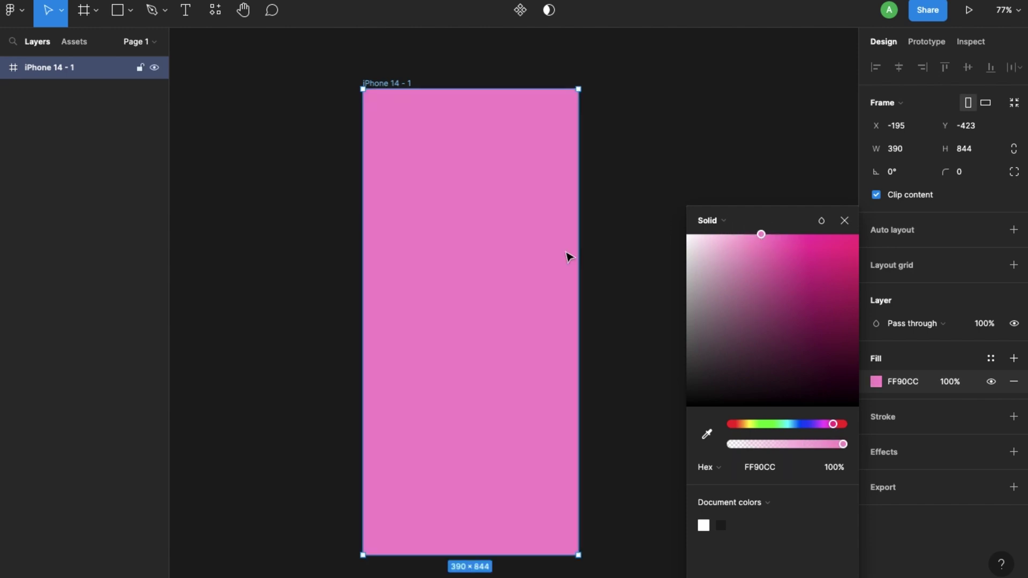
# Move the three illustrations out and line them up above the pink frame
pyautogui.click(644, 277)
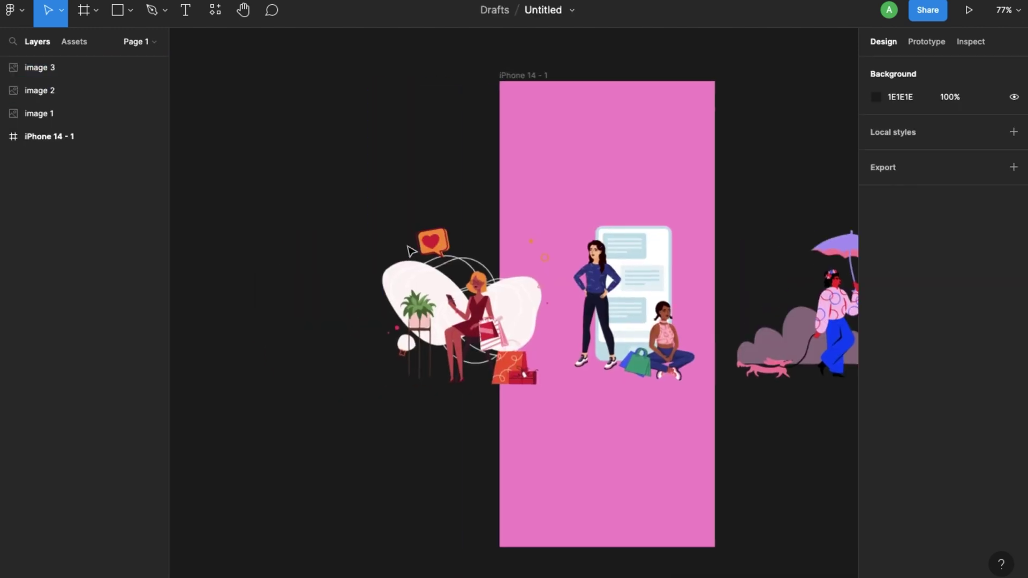
pyautogui.hscroll(-1, 409, 250)
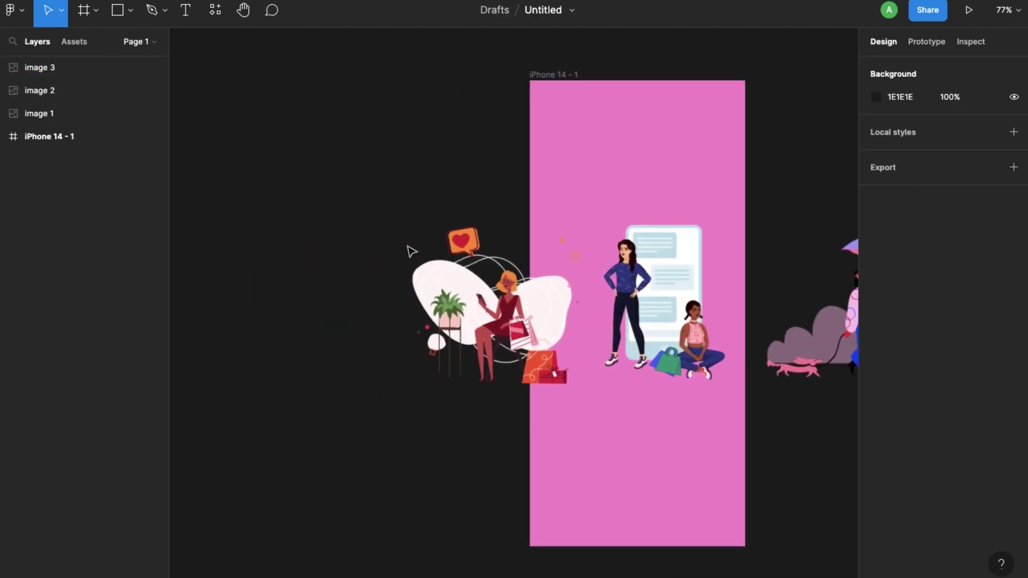
pyautogui.scroll(1, 409, 252)
pyautogui.hscroll(2, 409, 251)
pyautogui.click(426, 370)
pyautogui.click(425, 369)
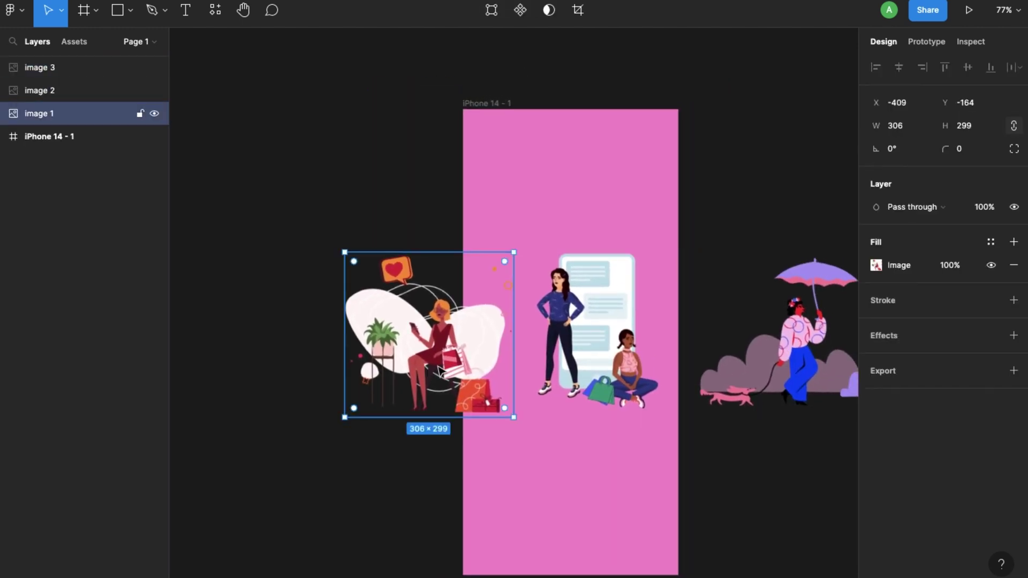
pyautogui.keyDown('shift'); pyautogui.click(594, 332); pyautogui.keyUp('shift')
pyautogui.keyDown('shift'); pyautogui.click(763, 347); pyautogui.keyUp('shift')
pyautogui.moveTo(762, 347); pyautogui.dragTo(811, 182)
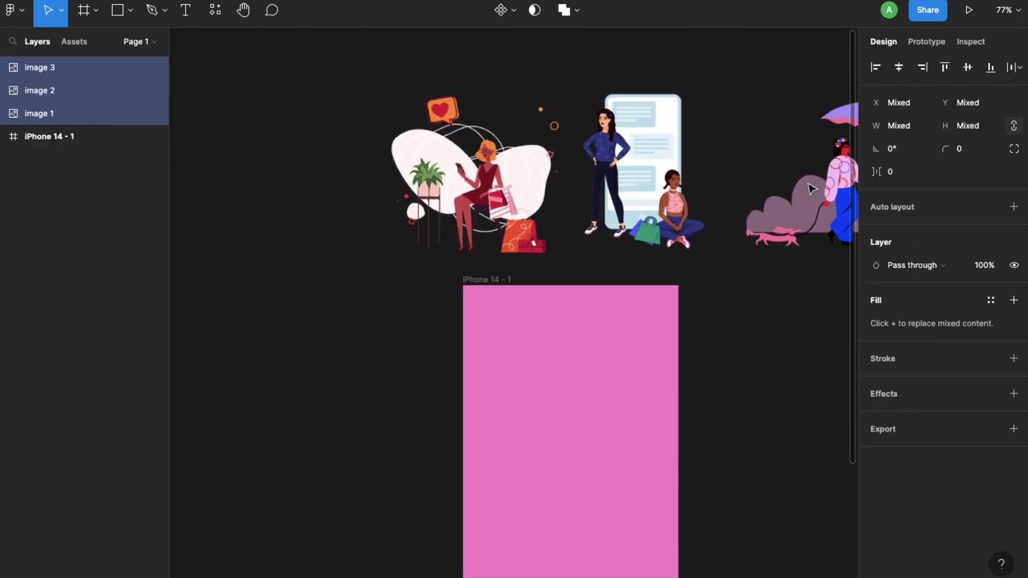
pyautogui.scroll(-5, 711, 223)
pyautogui.scroll(-3, 698, 254)
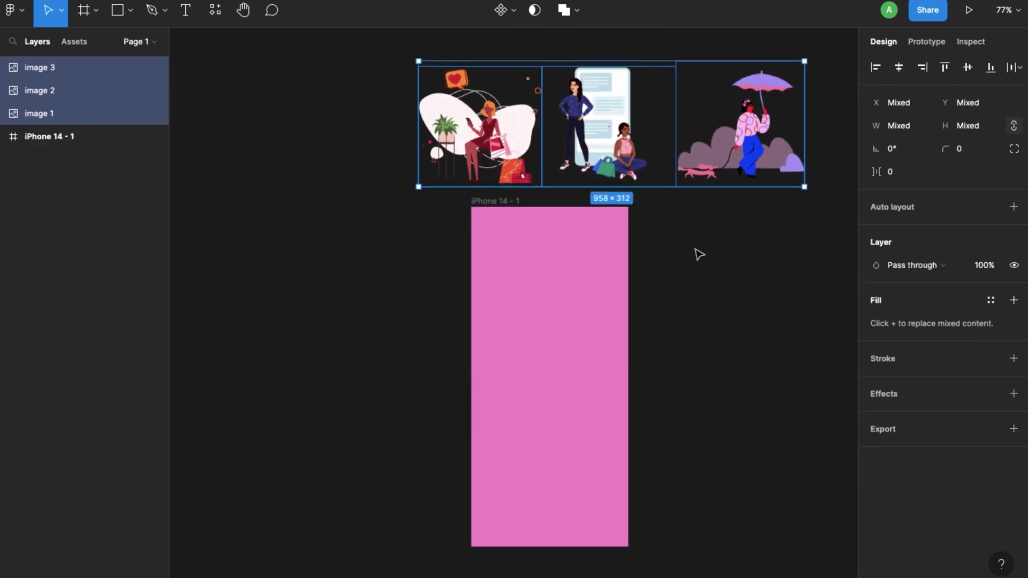
pyautogui.moveTo(732, 196); pyautogui.dragTo(794, 171)
# Place the first illustration near the top of the pink frame and deselect it
pyautogui.click(794, 173)
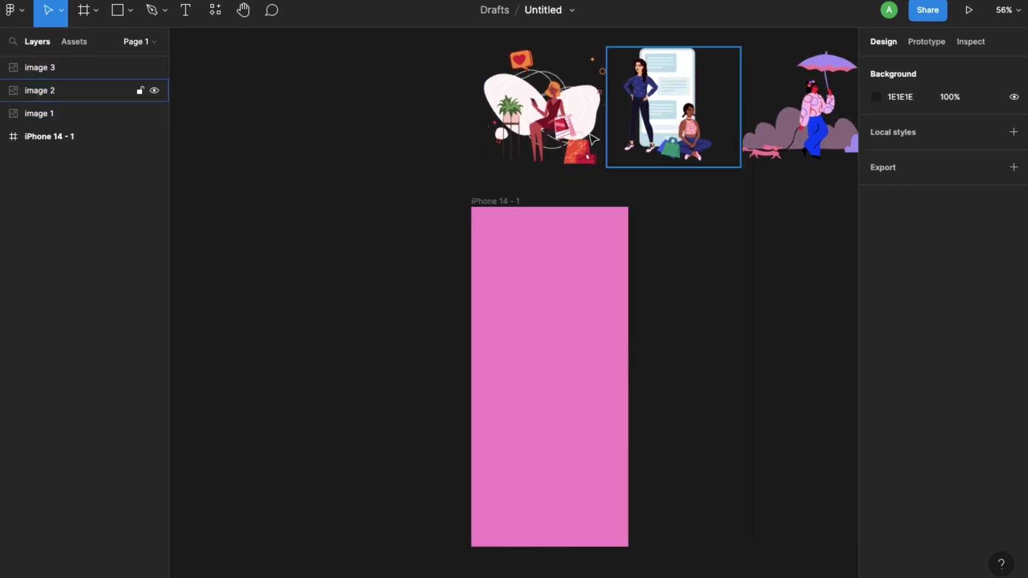
pyautogui.moveTo(514, 130); pyautogui.dragTo(534, 348)
pyautogui.scroll(-2, 533, 350)
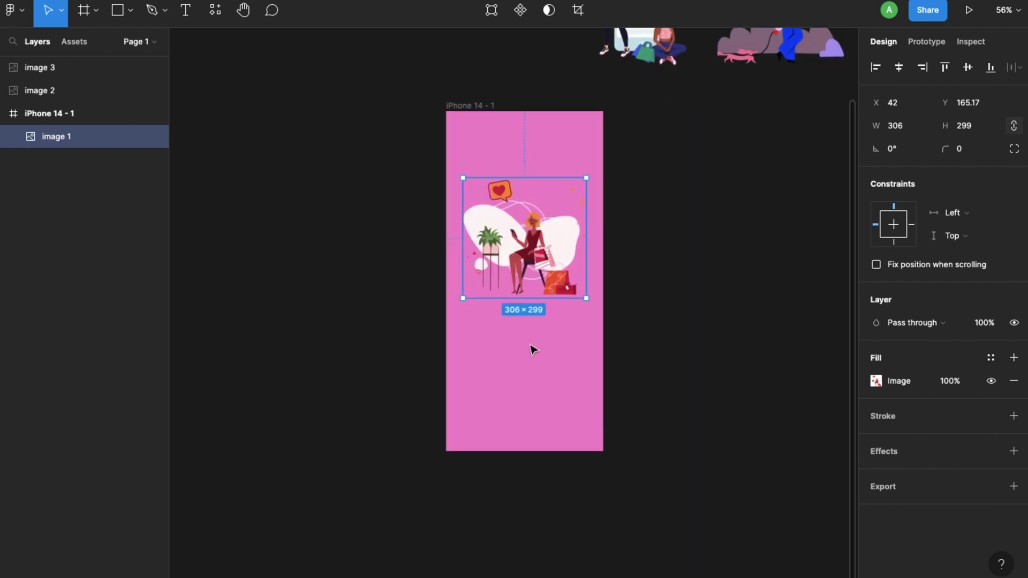
pyautogui.scroll(5, 534, 350)
pyautogui.hscroll(1, 534, 350)
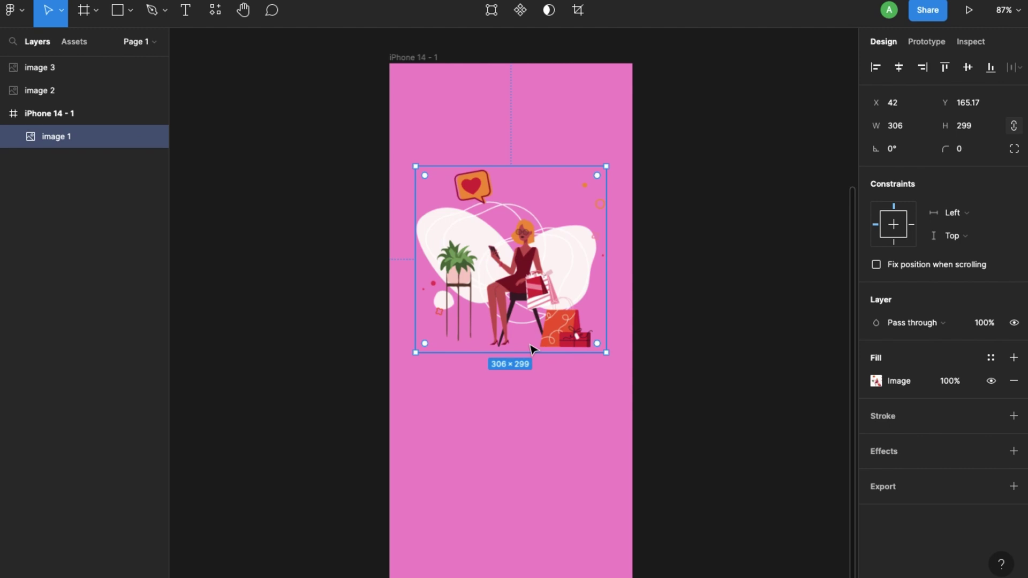
pyautogui.scroll(-2, 557, 448)
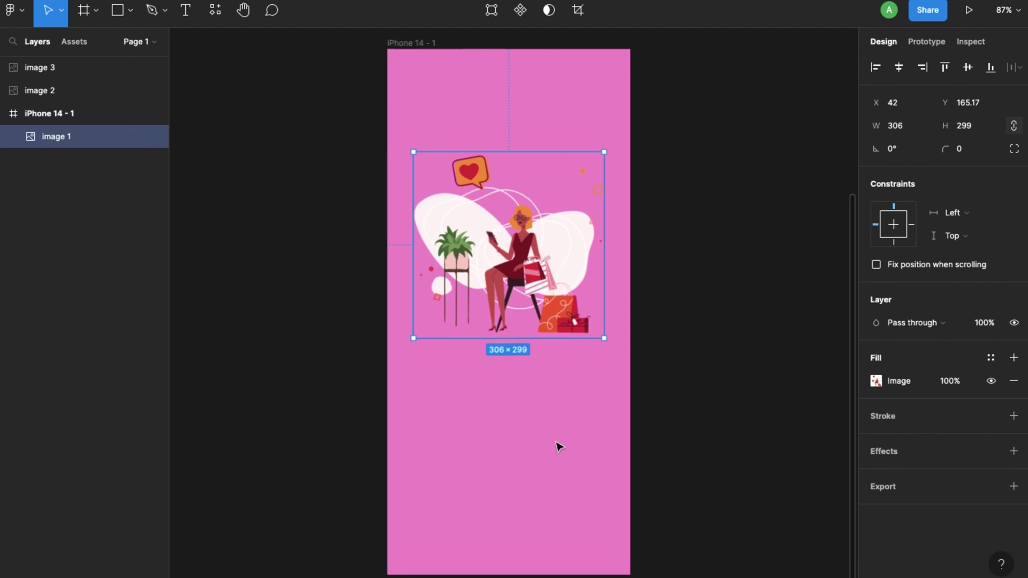
pyautogui.press('Escape')
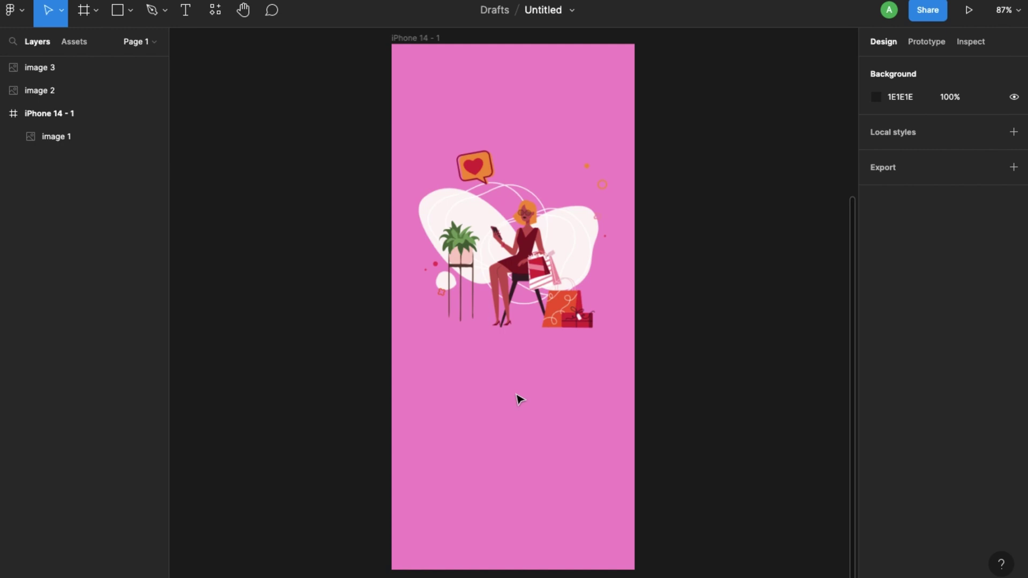
# Create a new text layer in the pink screen set to Open Sans ExtraBold
pyautogui.press('t')
pyautogui.click(439, 394)
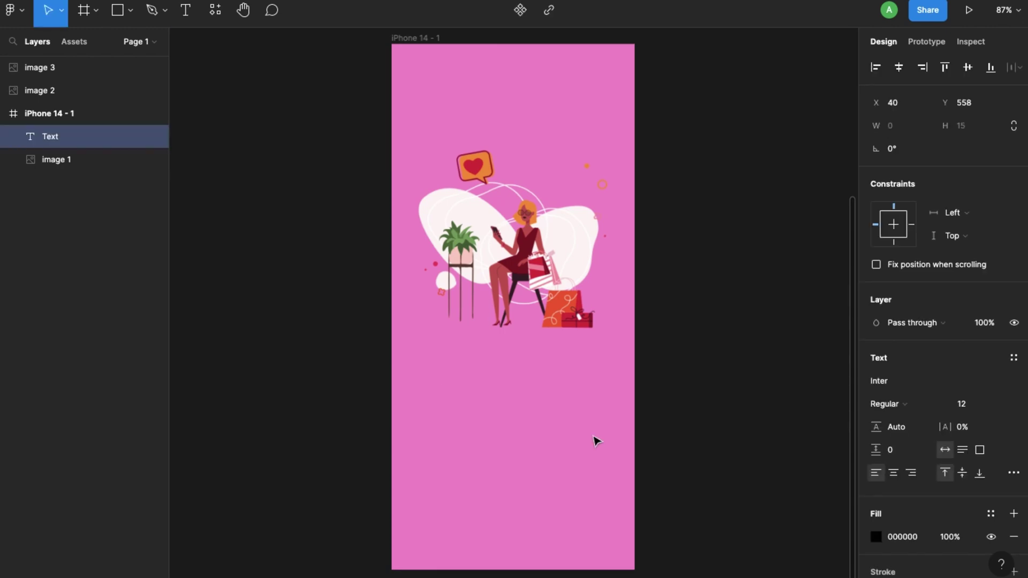
pyautogui.click(905, 381)
pyautogui.write('Open Sans')
pyautogui.press('Return')
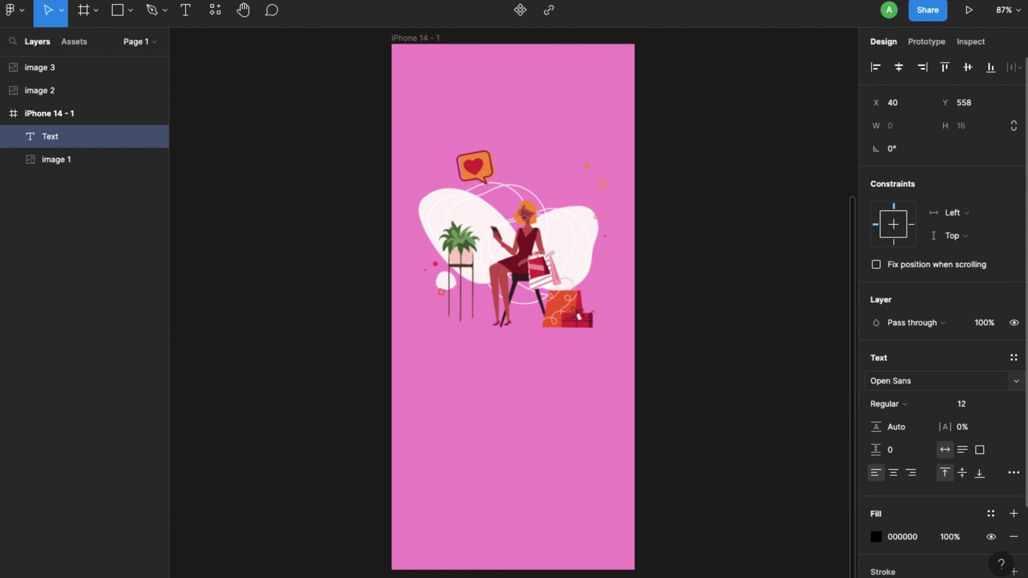
pyautogui.click(904, 404)
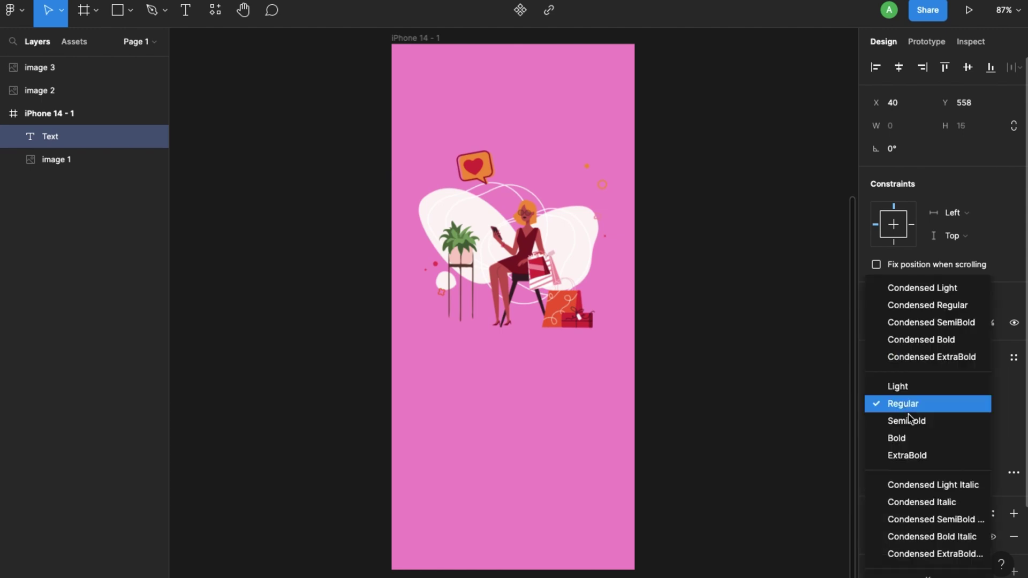
pyautogui.click(912, 455)
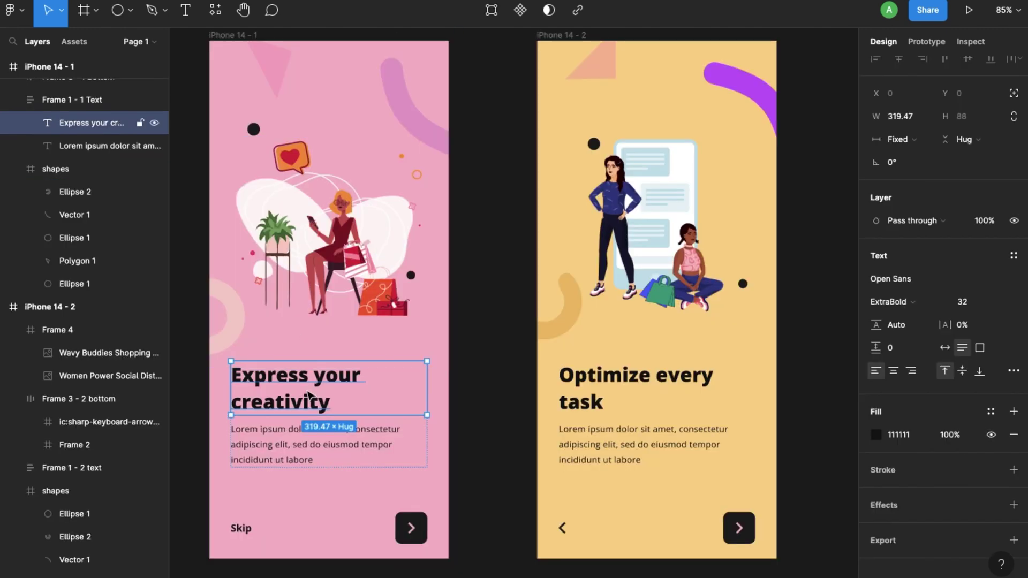
# Paste the heading 'Express your creativity', wrap it onto two lines, and nudge it under the illustration
pyautogui.doubleClick(306, 389)
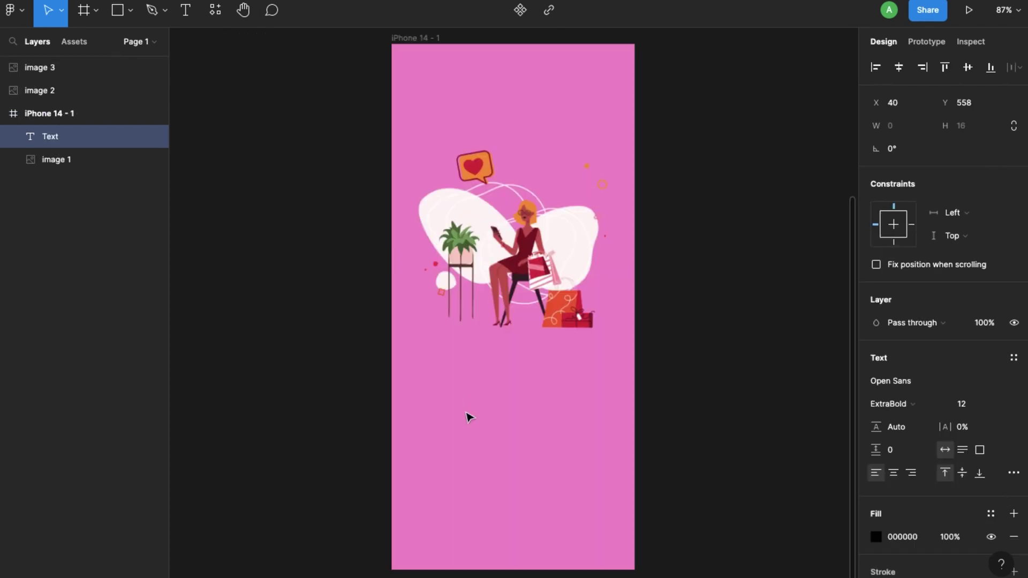
pyautogui.write('Express your creativity')
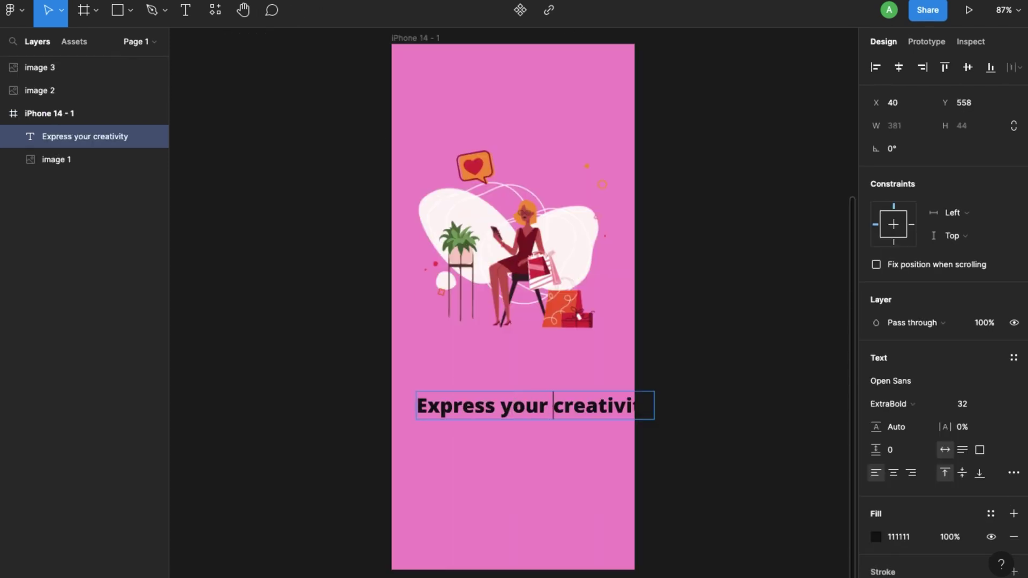
pyautogui.press('BackSpace')
pyautogui.press('Return')
pyautogui.press('Escape')
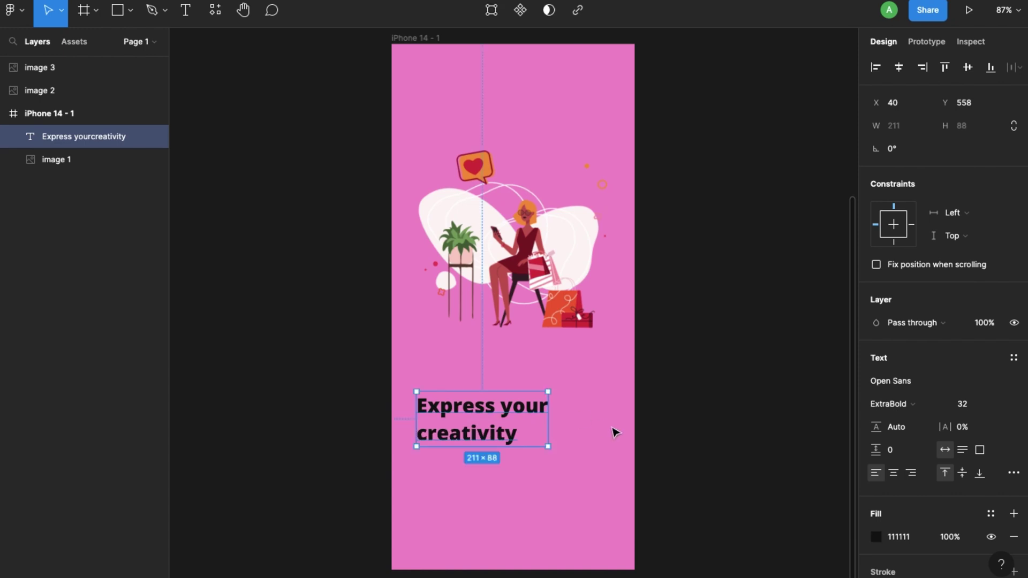
pyautogui.click(685, 431)
pyautogui.moveTo(498, 418); pyautogui.dragTo(497, 408)
pyautogui.scroll(-3, 498, 423)
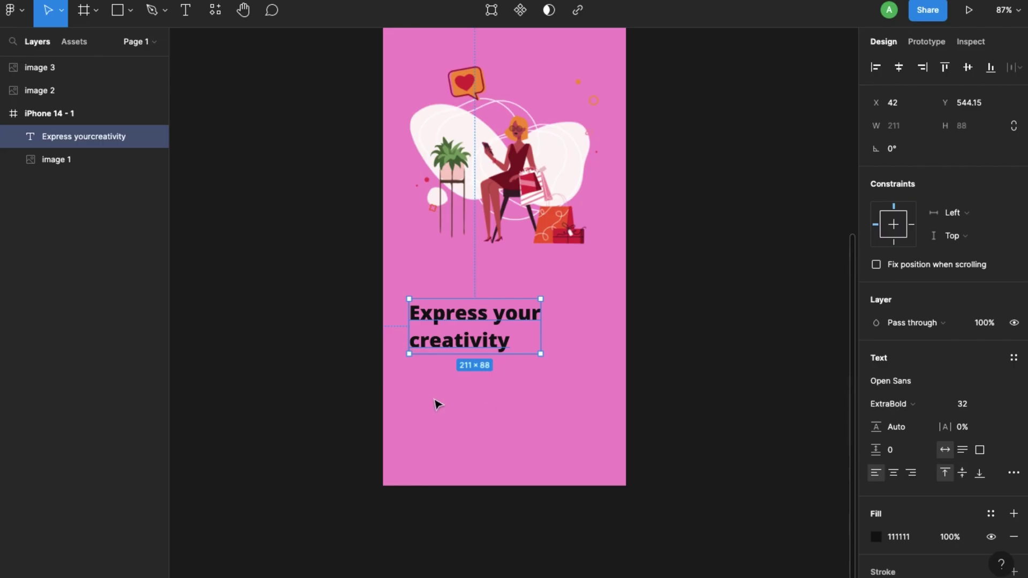
# Draw a text box below the heading and paste the Lorem ipsum paragraph into it
pyautogui.click(424, 404)
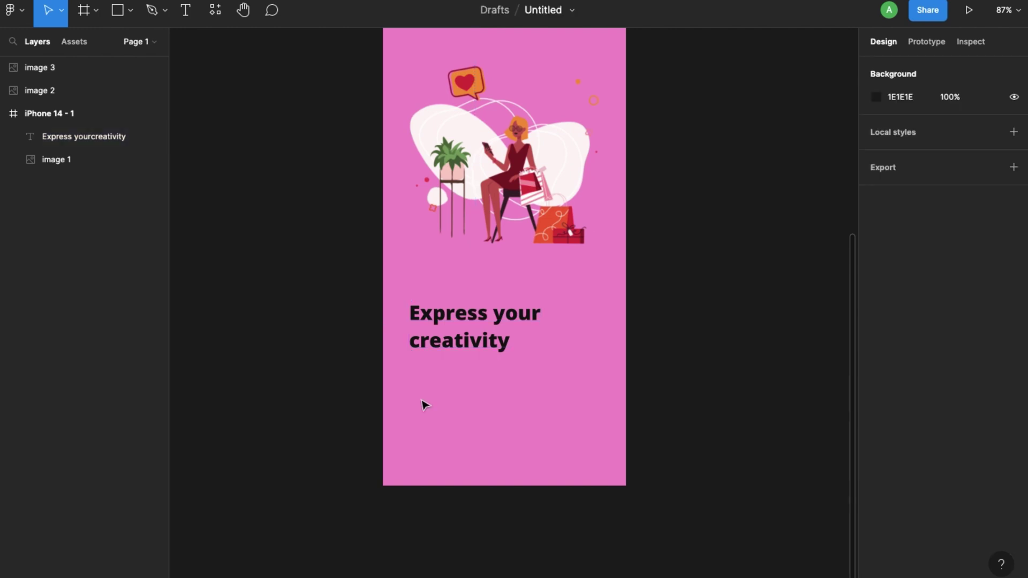
pyautogui.press('t')
pyautogui.moveTo(410, 369); pyautogui.dragTo(601, 439)
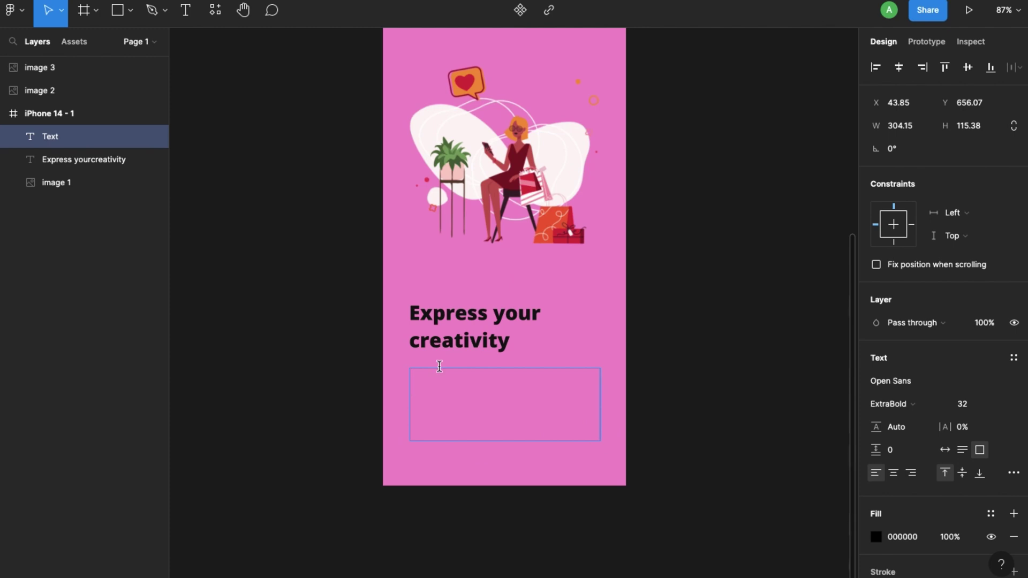
pyautogui.write('Lorem ipsum dolor sit amet, consectetur adipiscing elit, sed do eiusmod tempor incididunt ut labore')
pyautogui.click(508, 410)
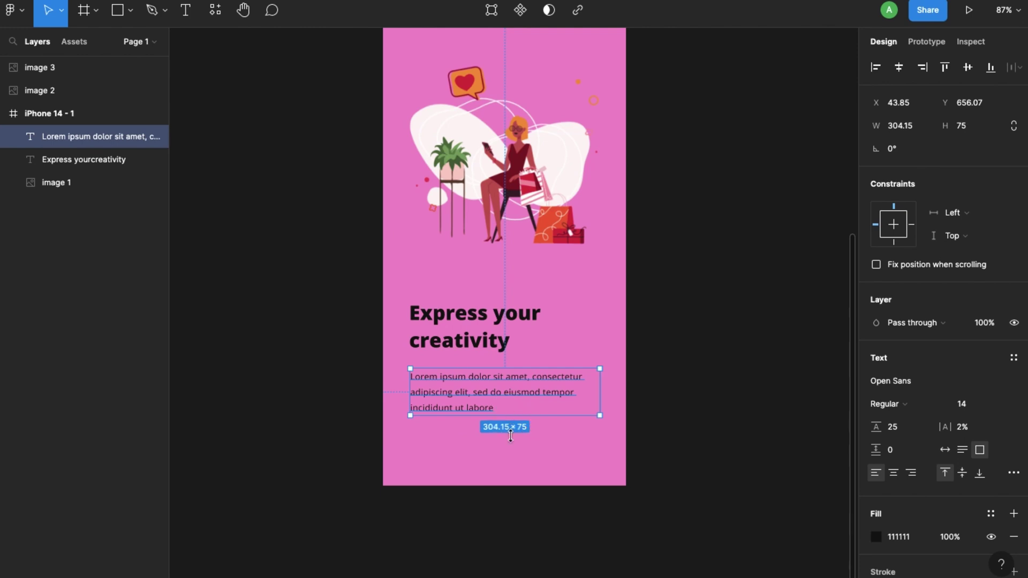
pyautogui.click(515, 471)
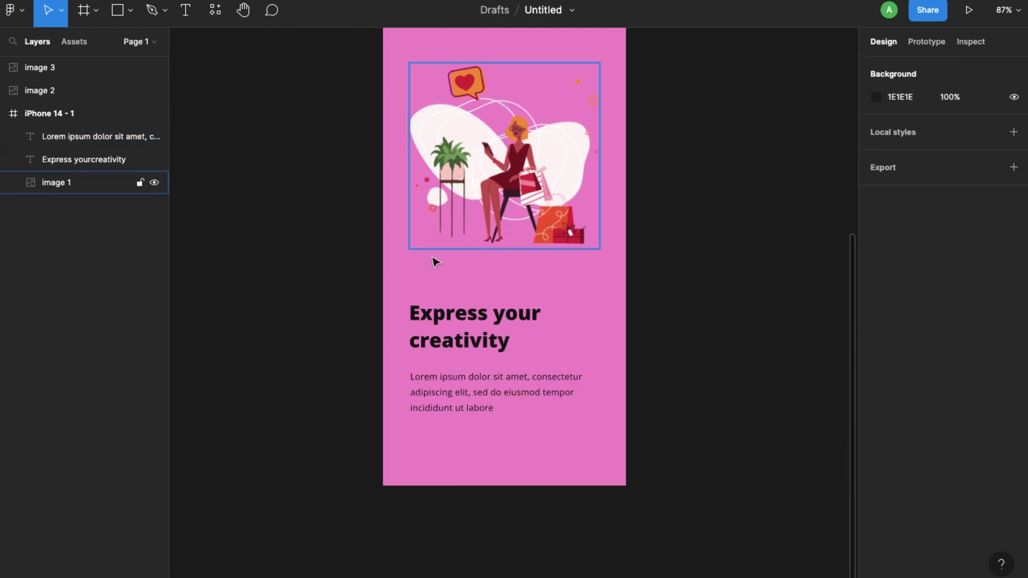
# Alt-drag a copy of the paragraph below it and change its text to 'Skip'
pyautogui.click(478, 414)
pyautogui.moveTo(461, 415); pyautogui.dragTo(460, 466)
pyautogui.doubleClick(464, 450)
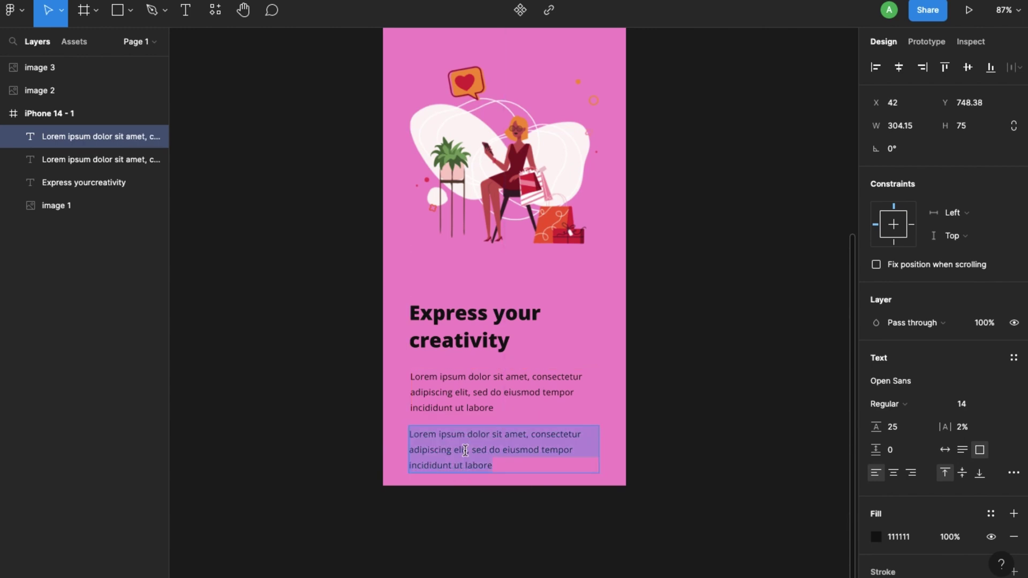
pyautogui.write('Skip')
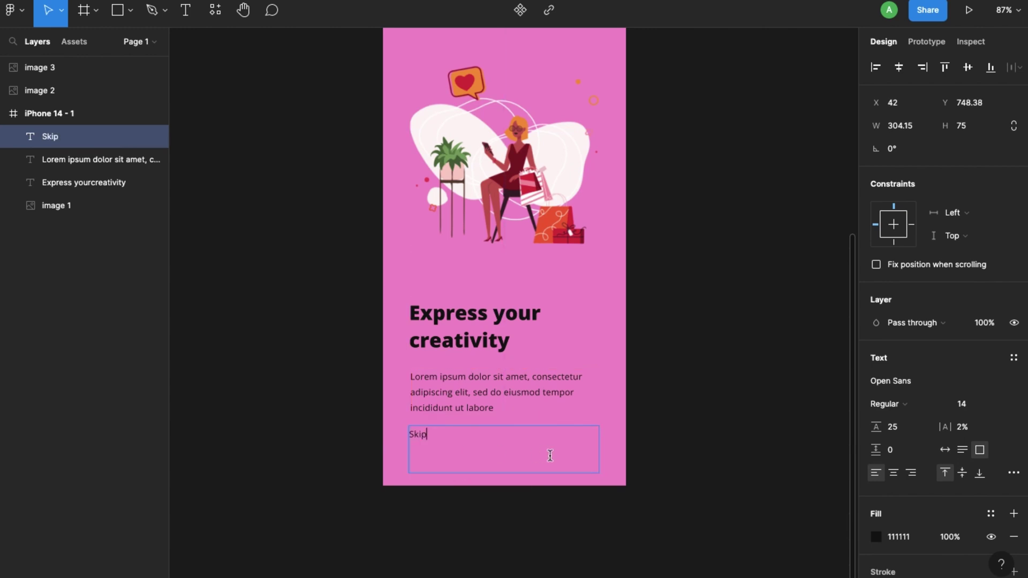
pyautogui.press('Escape')
pyautogui.press('Escape')
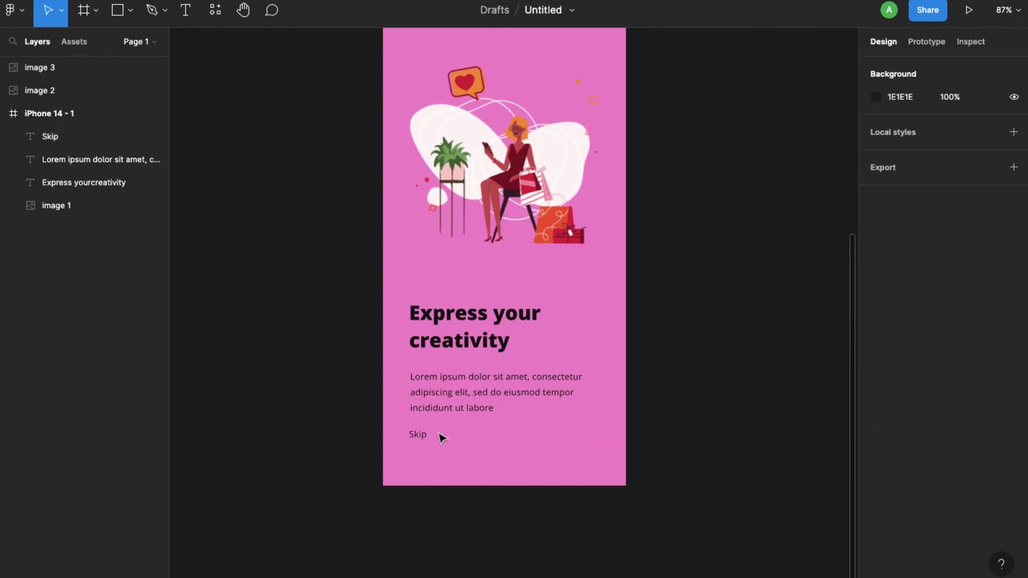
pyautogui.click(422, 442)
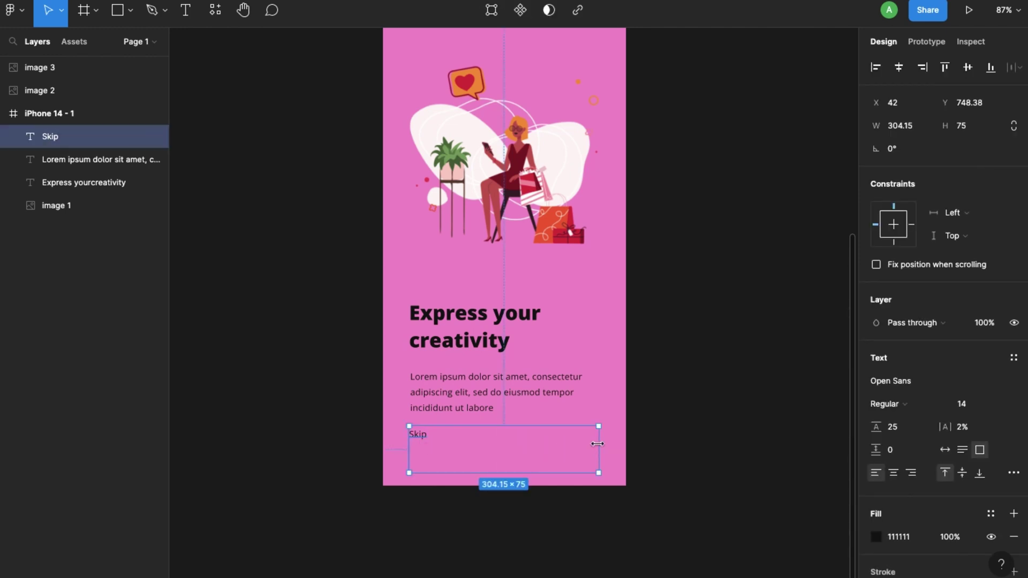
# Fit the Skip box to its text and move it to the screen's bottom-left
pyautogui.doubleClick(597, 444)
pyautogui.doubleClick(418, 438)
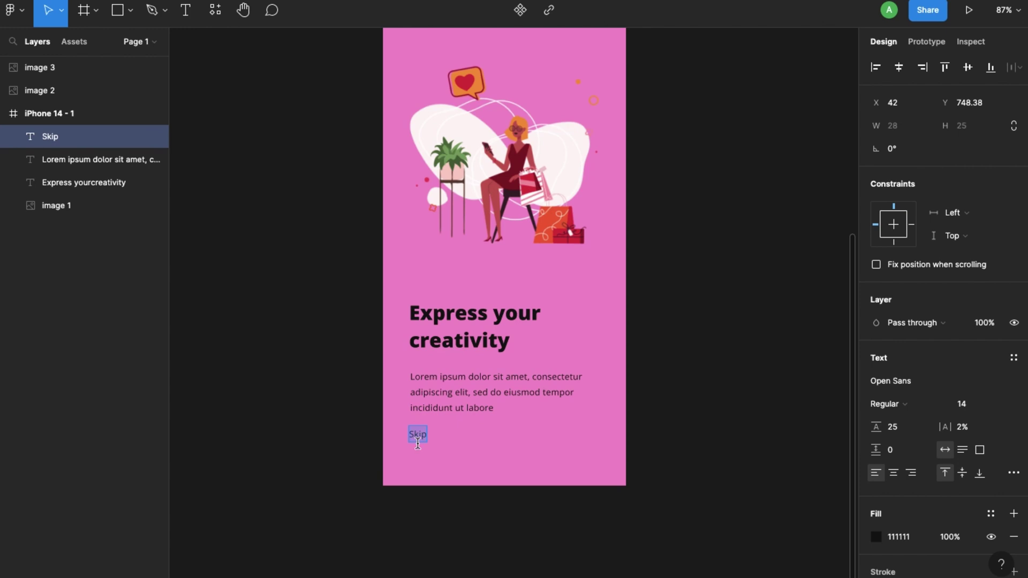
pyautogui.press('Escape')
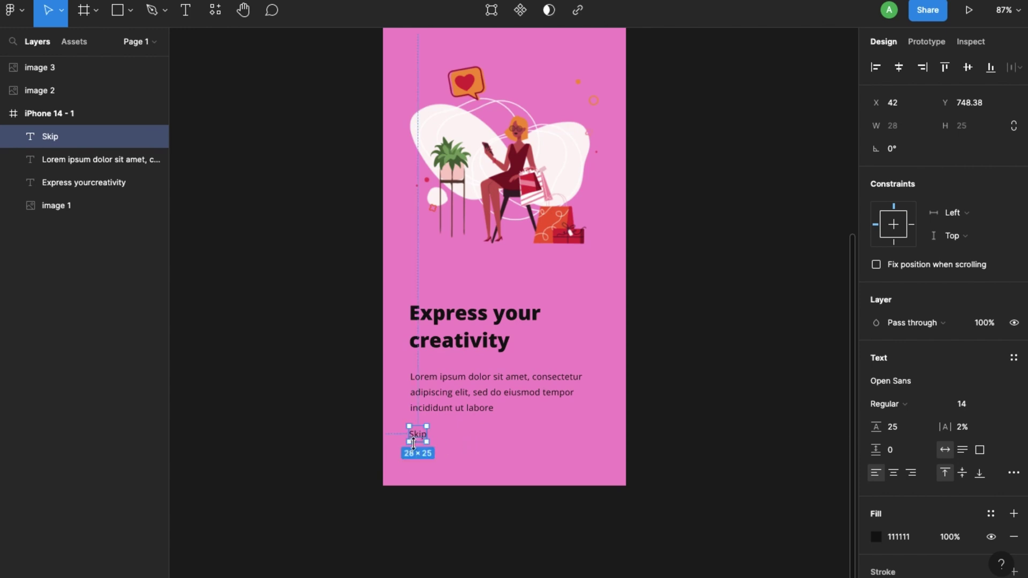
pyautogui.click(478, 453)
pyautogui.click(416, 436)
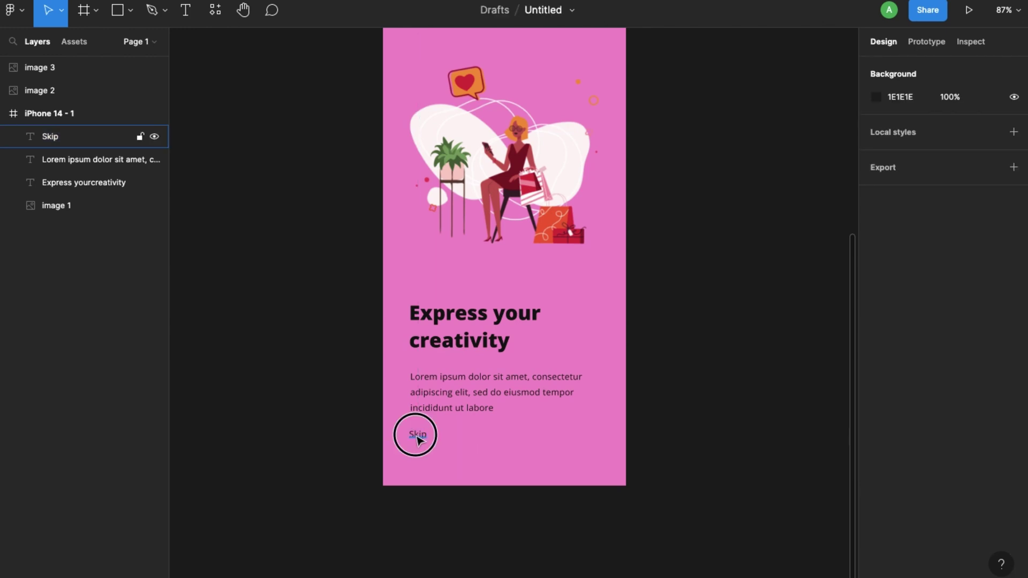
pyautogui.moveTo(417, 439); pyautogui.dragTo(411, 466)
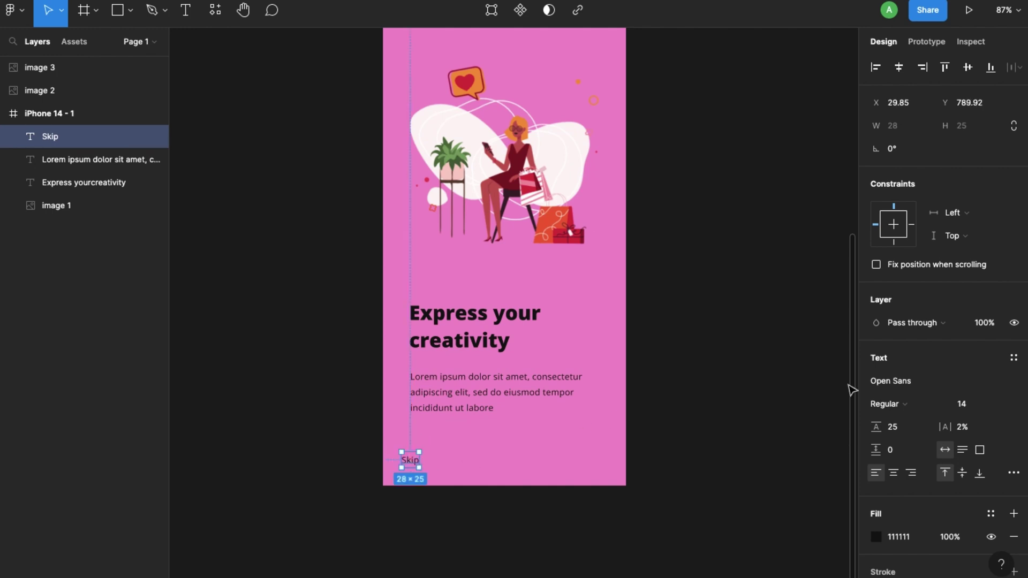
# Make the Skip text Open Sans Bold at 16 pt
pyautogui.click(905, 404)
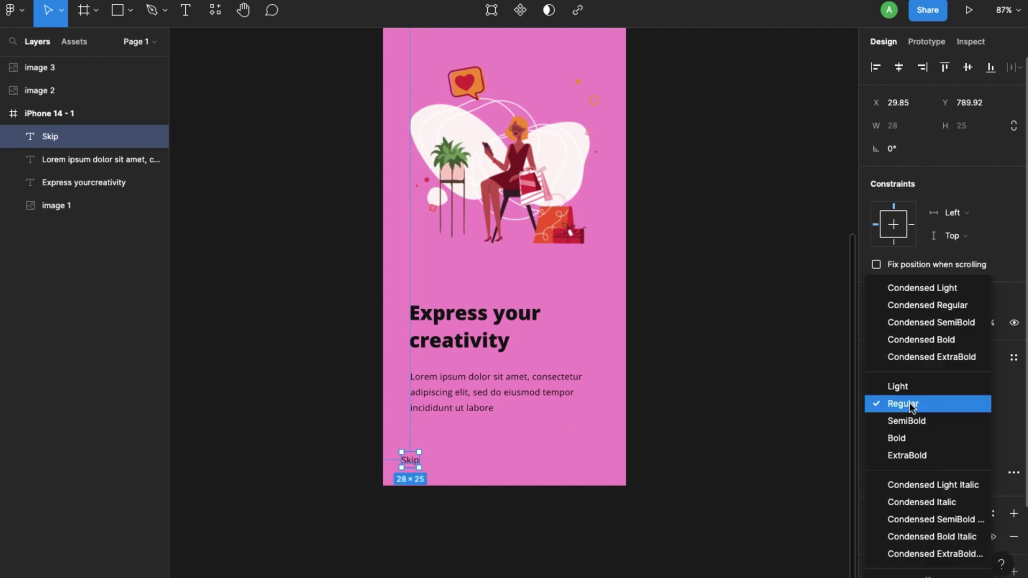
pyautogui.click(923, 437)
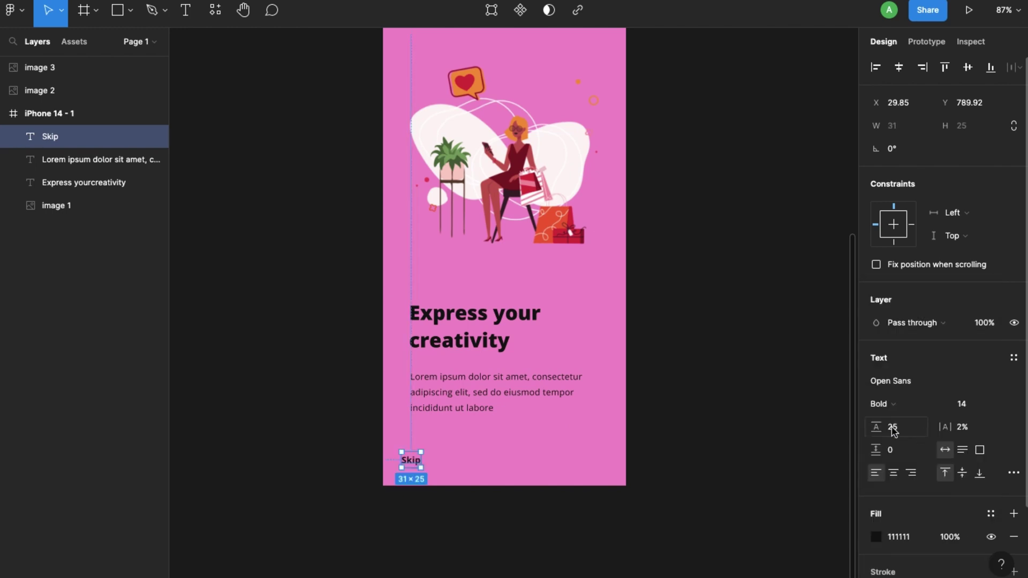
pyautogui.click(963, 405)
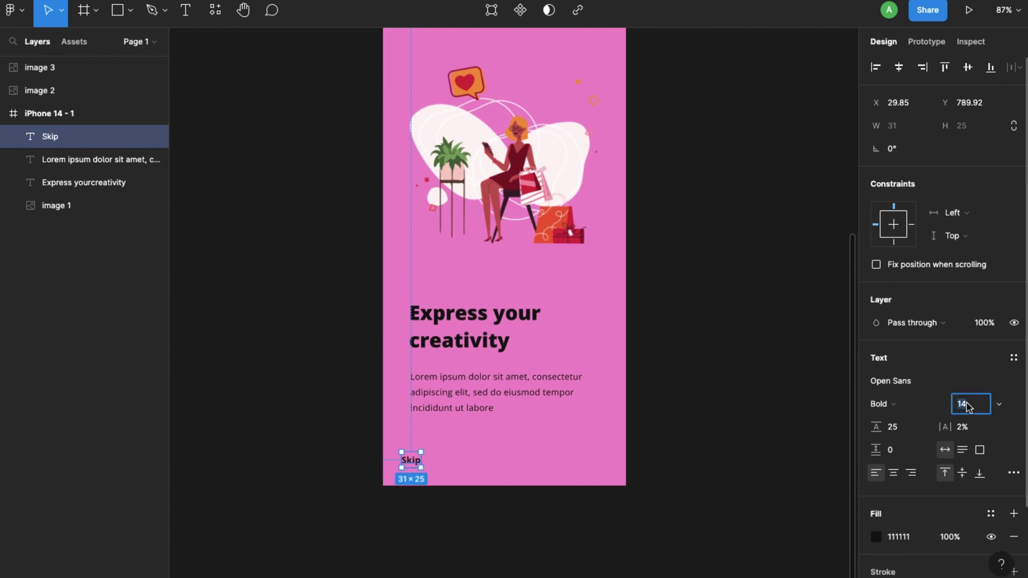
pyautogui.write('1')
pyautogui.press('Return')
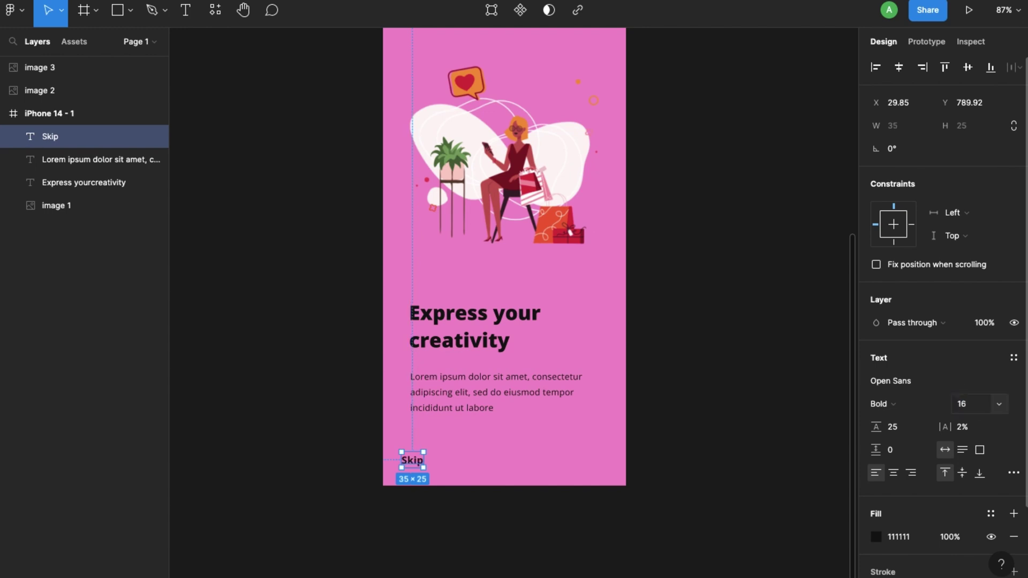
pyautogui.click(734, 428)
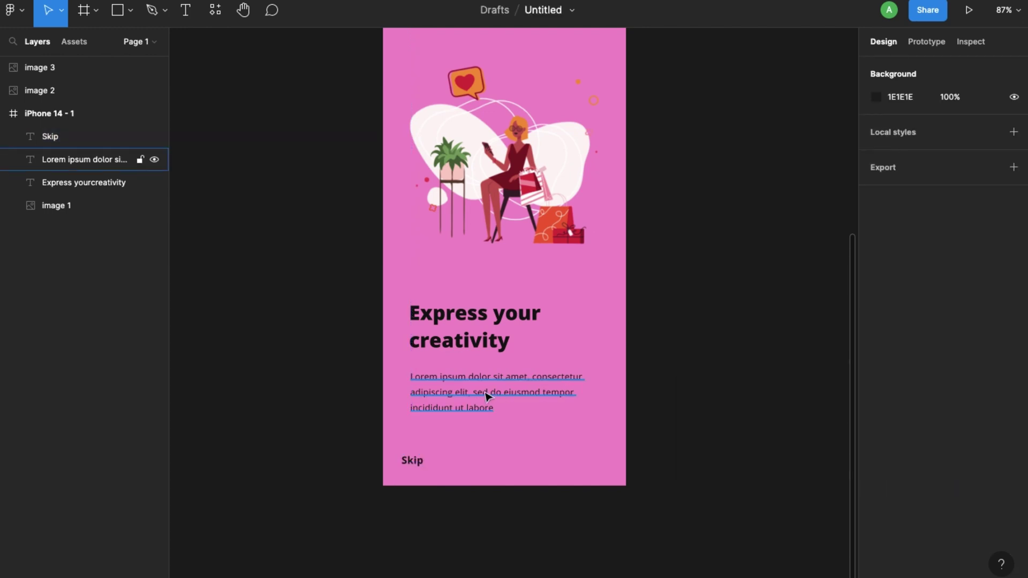
pyautogui.click(461, 390)
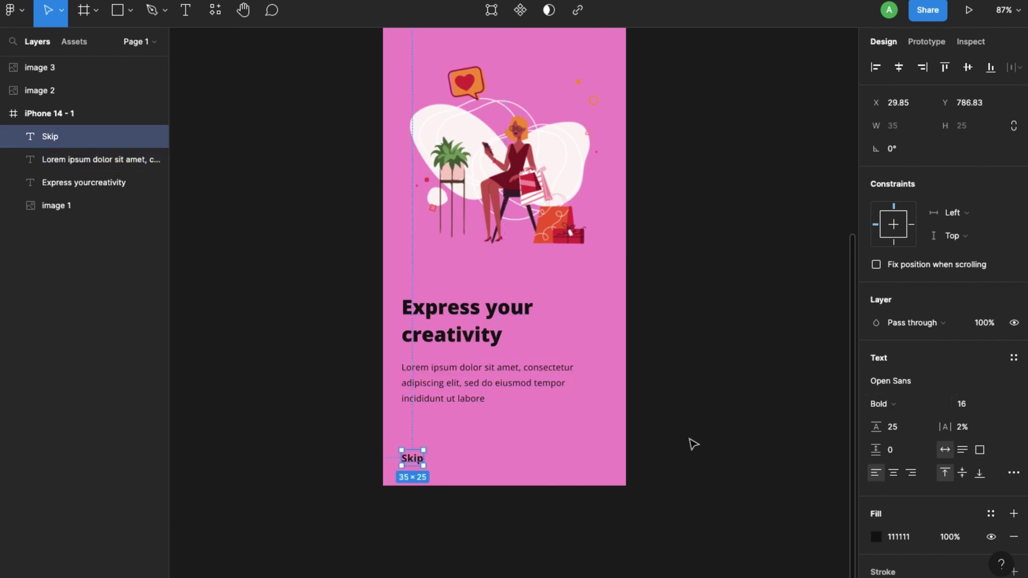
pyautogui.click(693, 444)
pyautogui.scroll(2, 690, 442)
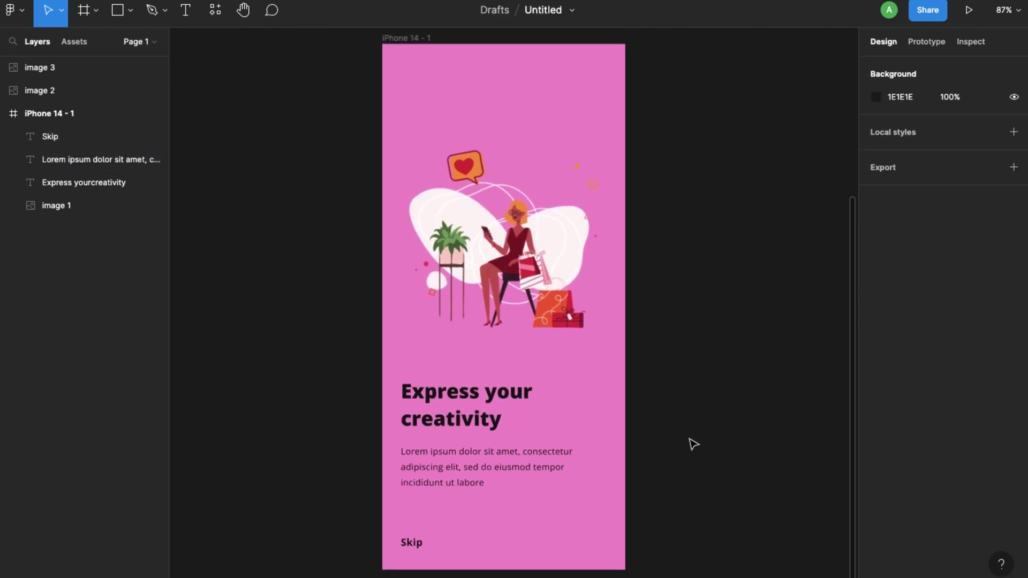
# Import the white 10×10 ic:sharp-keyboard-arrow-right icon from Iconify and close the plugin
pyautogui.moveTo(412, 74)
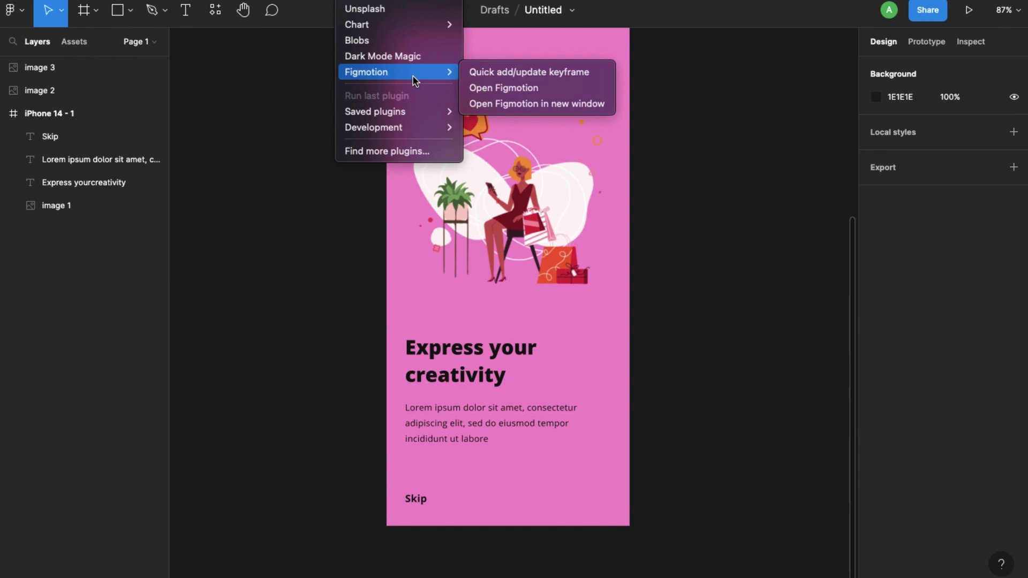
pyautogui.press('Escape')
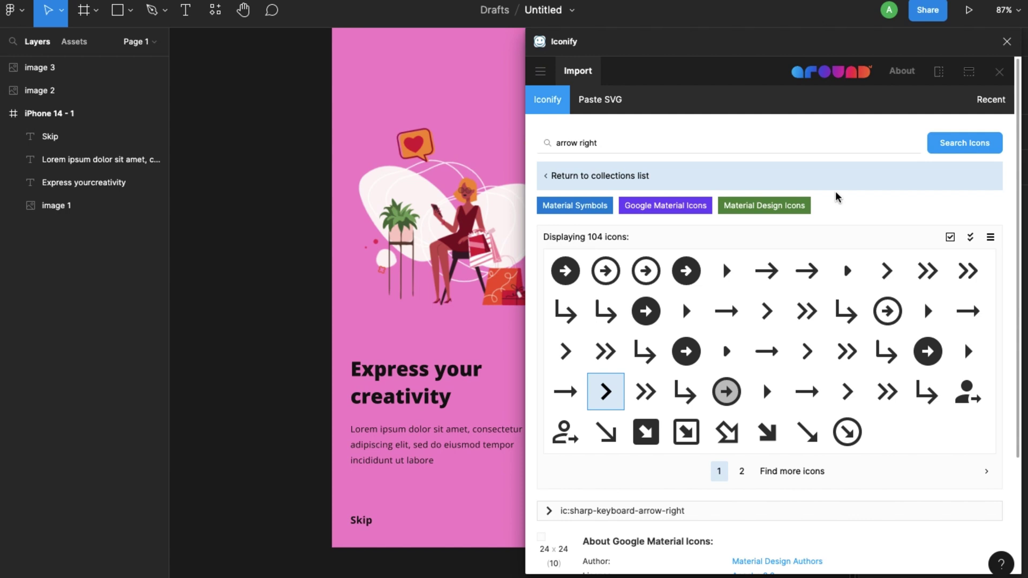
pyautogui.scroll(-1, 945, 328)
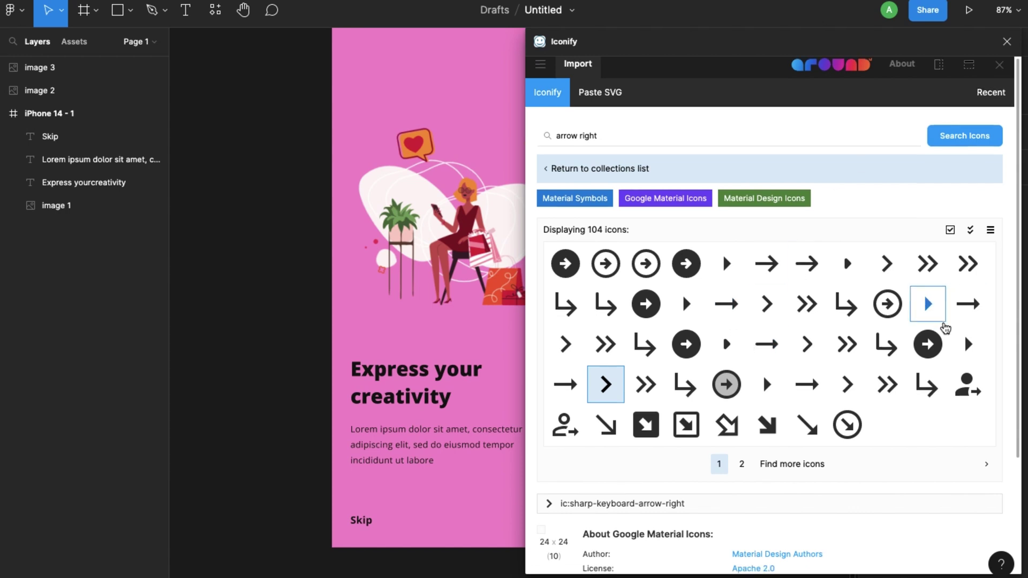
pyautogui.scroll(-3, 946, 328)
pyautogui.scroll(3, 945, 328)
pyautogui.scroll(-5, 945, 328)
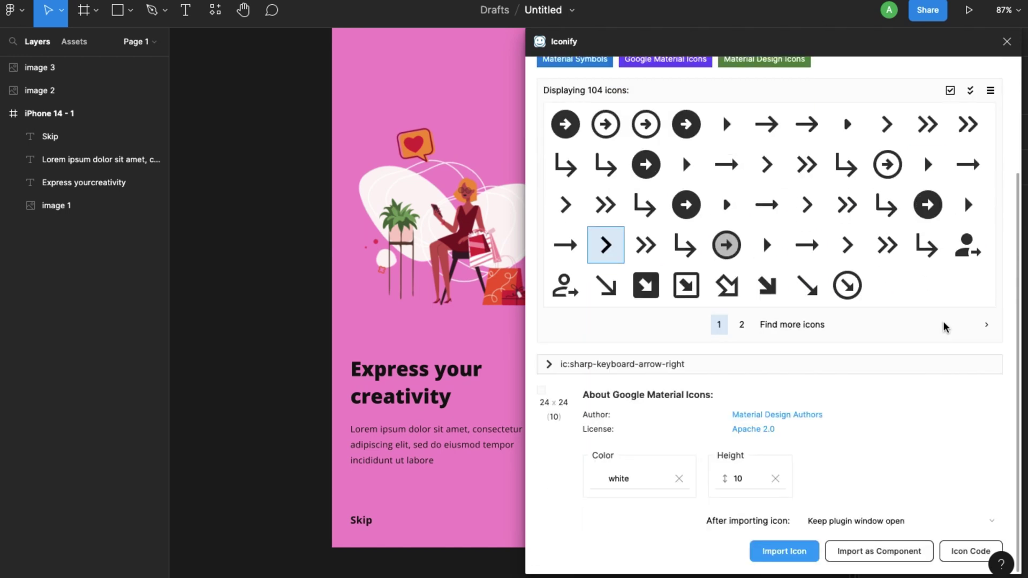
pyautogui.click(787, 554)
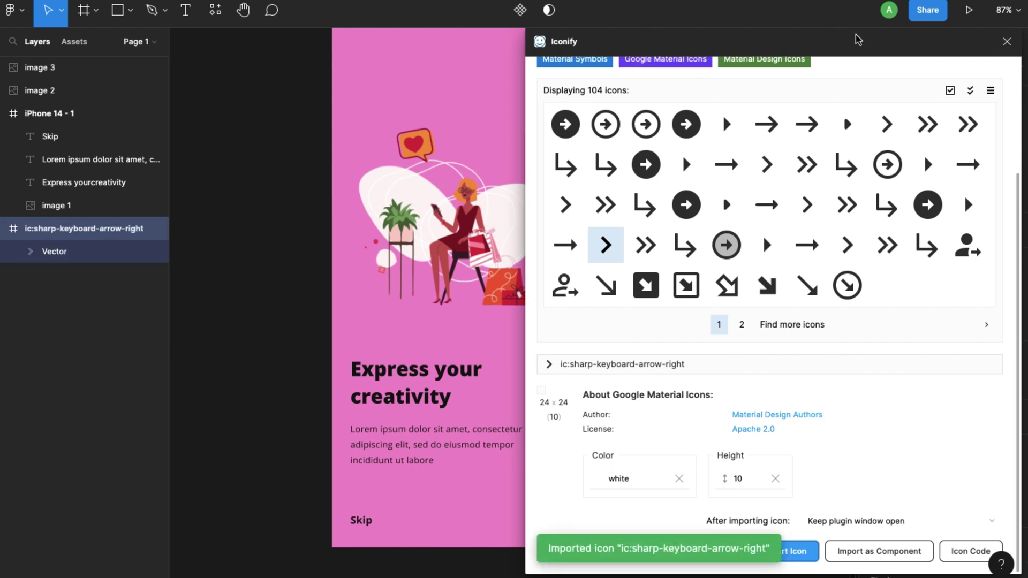
pyautogui.click(1006, 42)
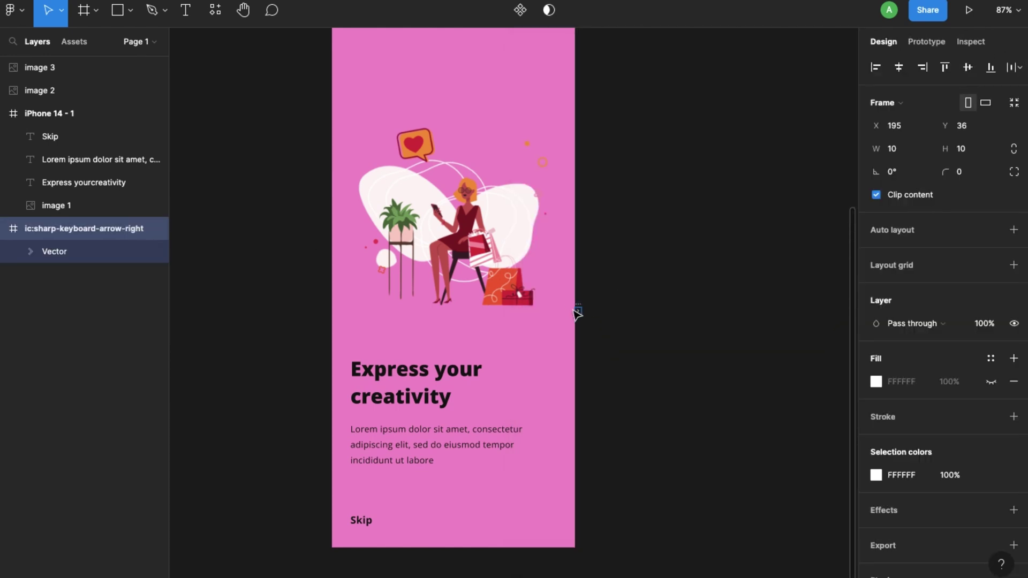
# Move the arrow icon into the pink frame beside Skip and resize it to 34×34
pyautogui.click(87, 240)
pyautogui.moveTo(579, 311); pyautogui.dragTo(559, 523)
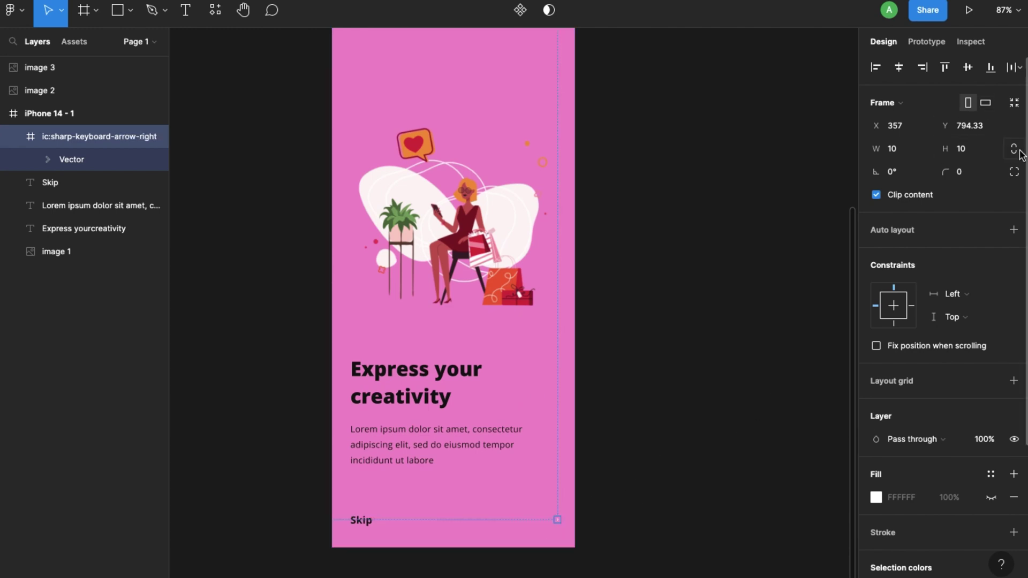
pyautogui.click(902, 150)
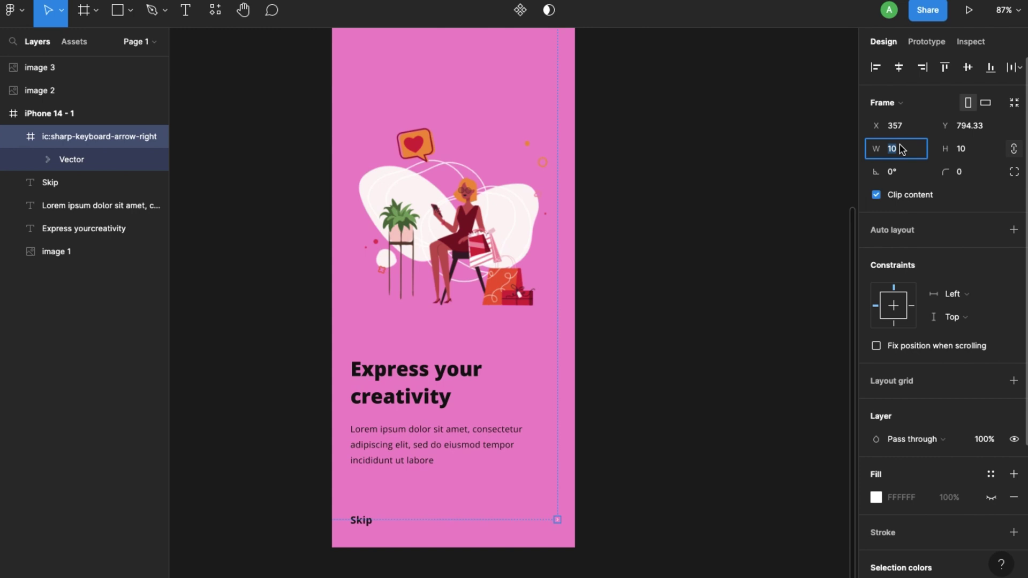
pyautogui.write('34')
pyautogui.press('Return')
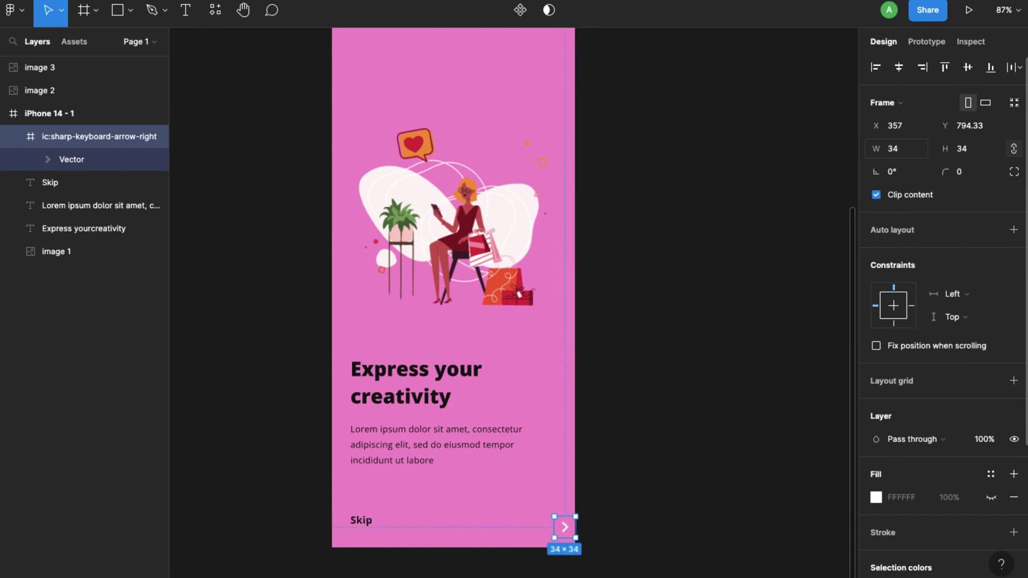
# Choose the Rectangle tool from the shape tools list
pyautogui.click(13, 138)
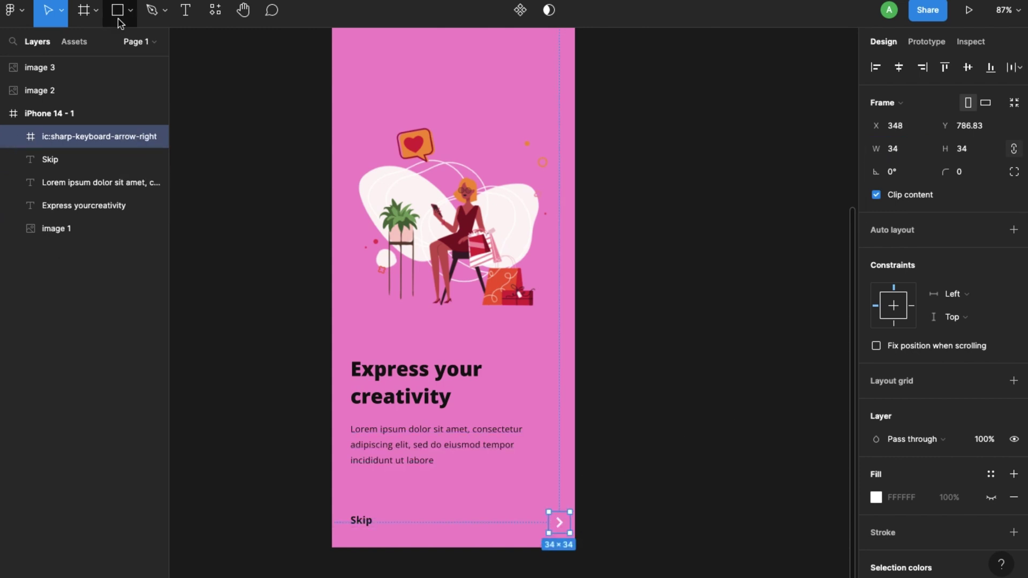
pyautogui.click(118, 19)
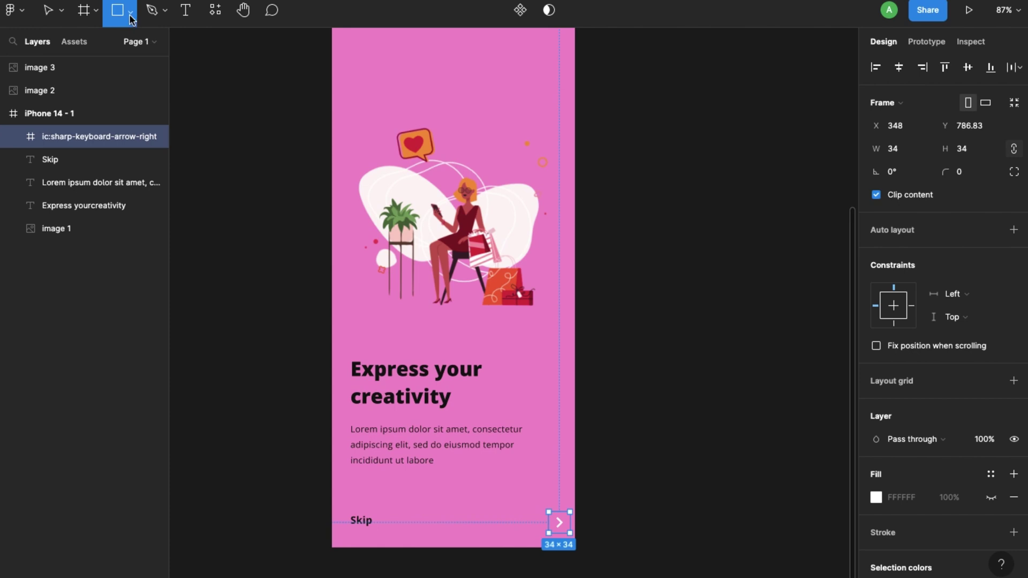
pyautogui.click(130, 12)
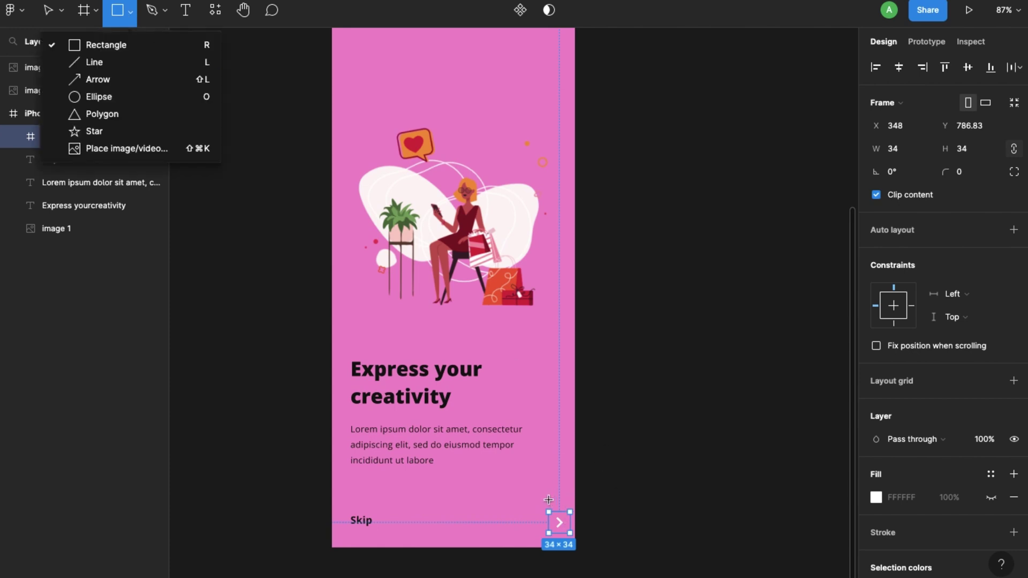
pyautogui.click(158, 50)
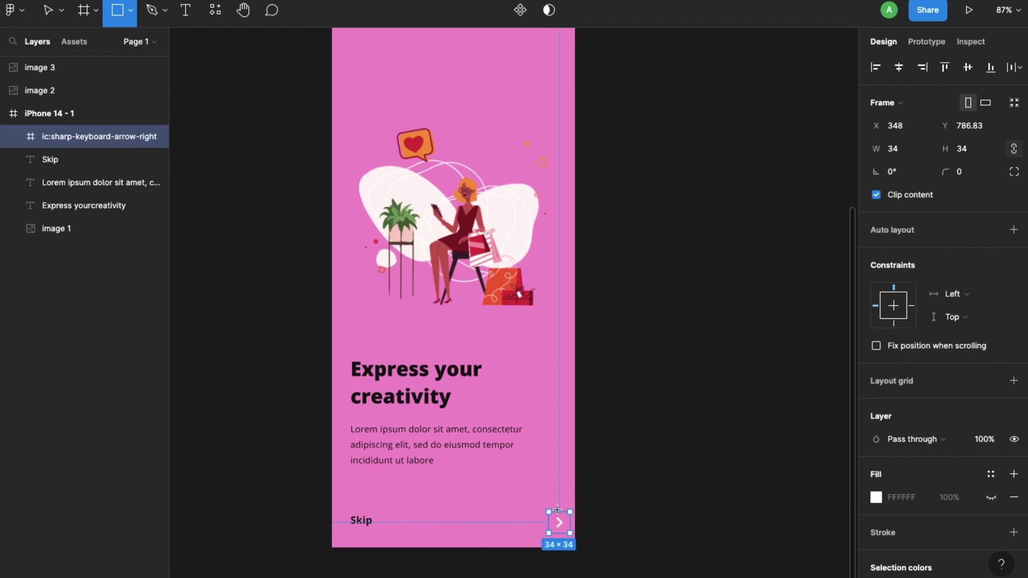
# Draw a rectangle over the arrow icon and send it behind the icon
pyautogui.moveTo(545, 509); pyautogui.dragTo(573, 539)
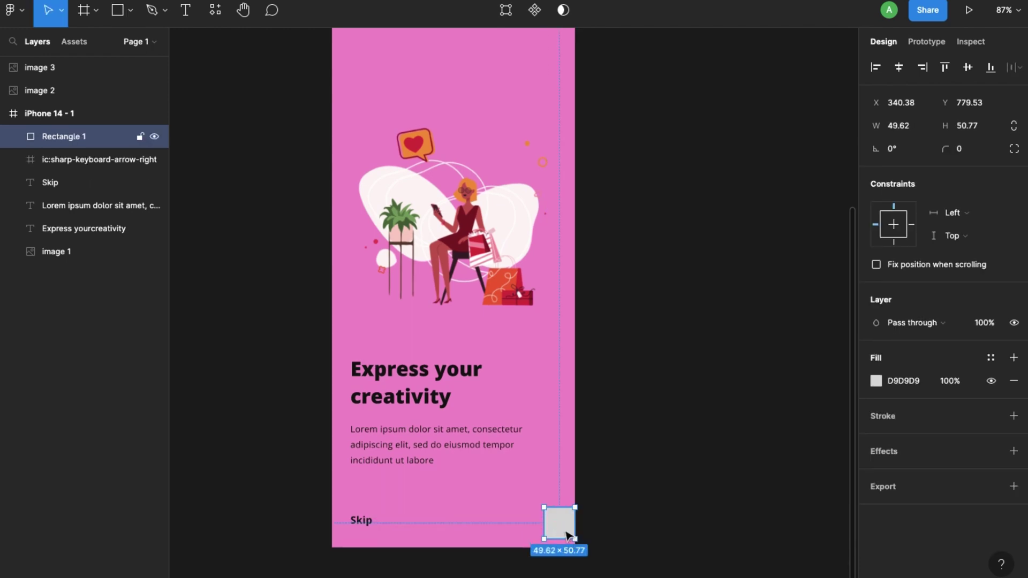
pyautogui.hotkey('ctrl', '[')
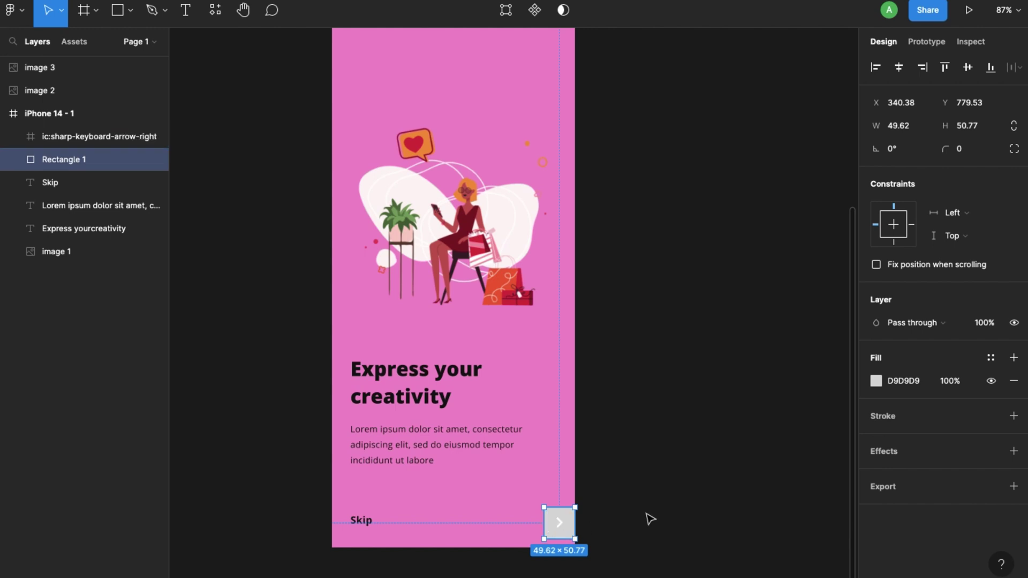
pyautogui.click(649, 519)
pyautogui.click(562, 535)
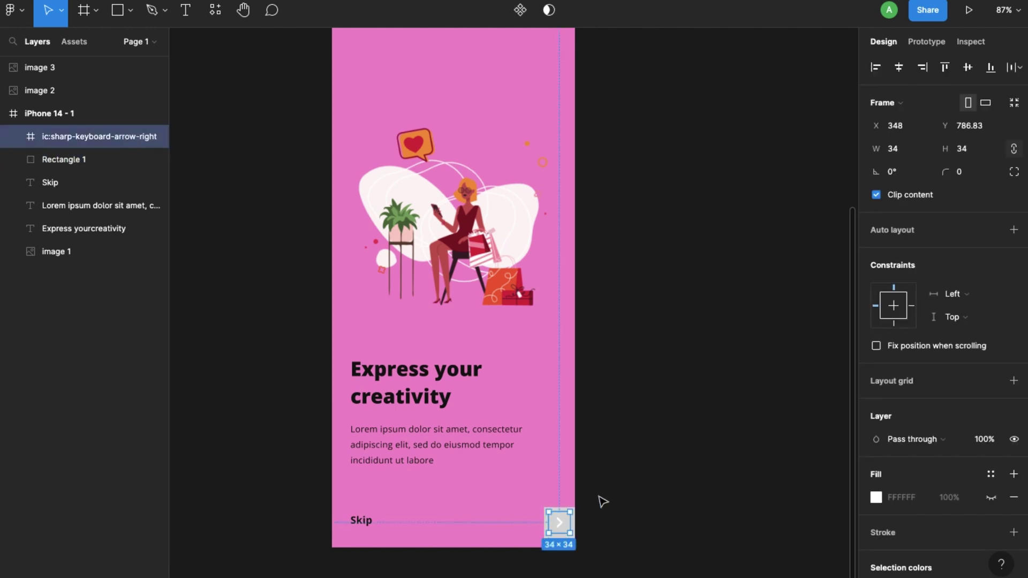
# Wrap Rectangle 1 and the arrow icon into Frame 1 and nudge it slightly left
pyautogui.click(64, 159)
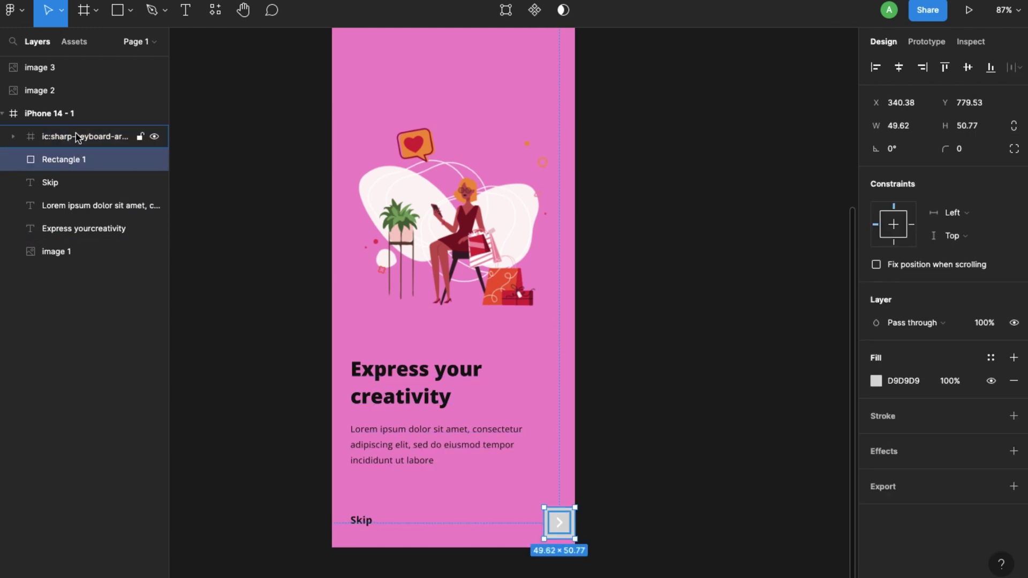
pyautogui.keyDown('shift'); pyautogui.click(70, 138); pyautogui.keyUp('shift')
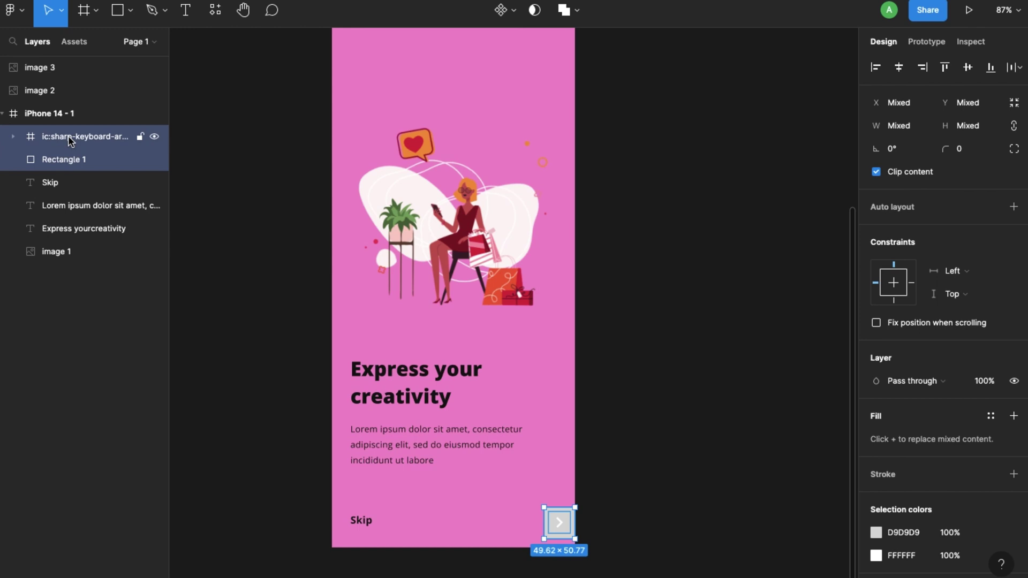
pyautogui.rightClick(68, 136)
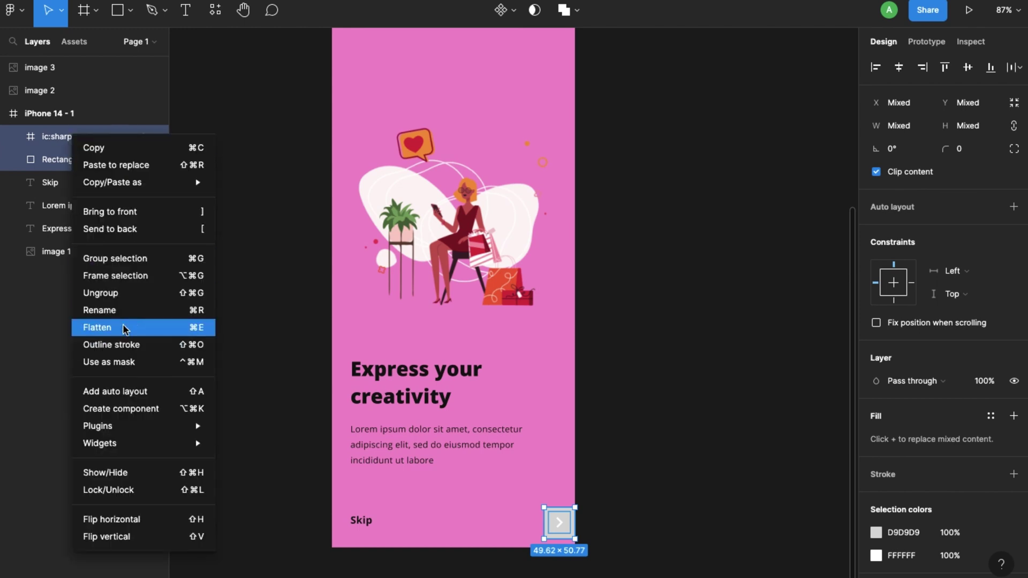
pyautogui.click(166, 277)
pyautogui.moveTo(559, 532); pyautogui.dragTo(554, 529)
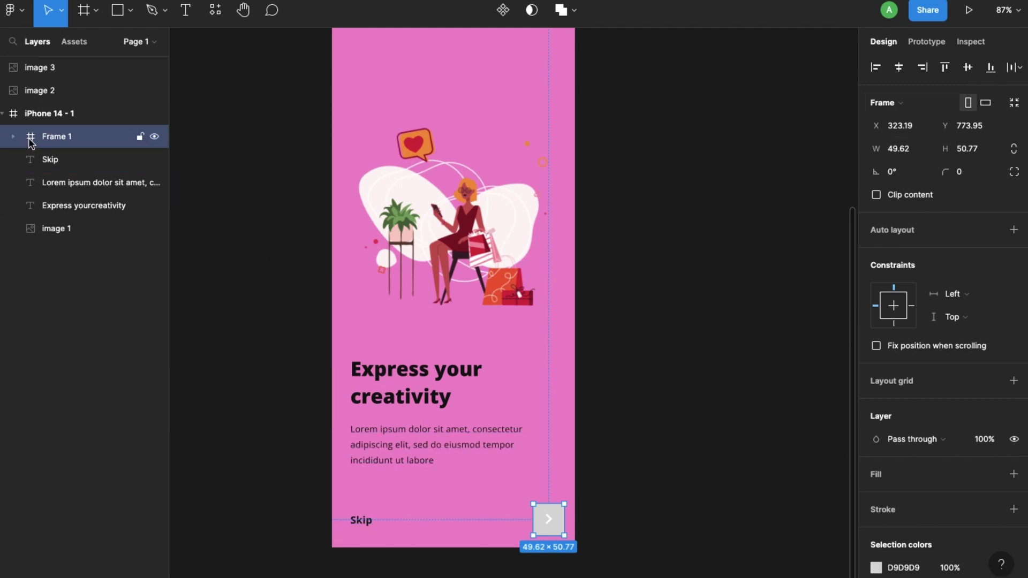
pyautogui.click(13, 136)
# Fill Rectangle 1 with near-black 111111
pyautogui.click(56, 159)
pyautogui.keyDown('shift'); pyautogui.click(69, 183); pyautogui.keyUp('shift')
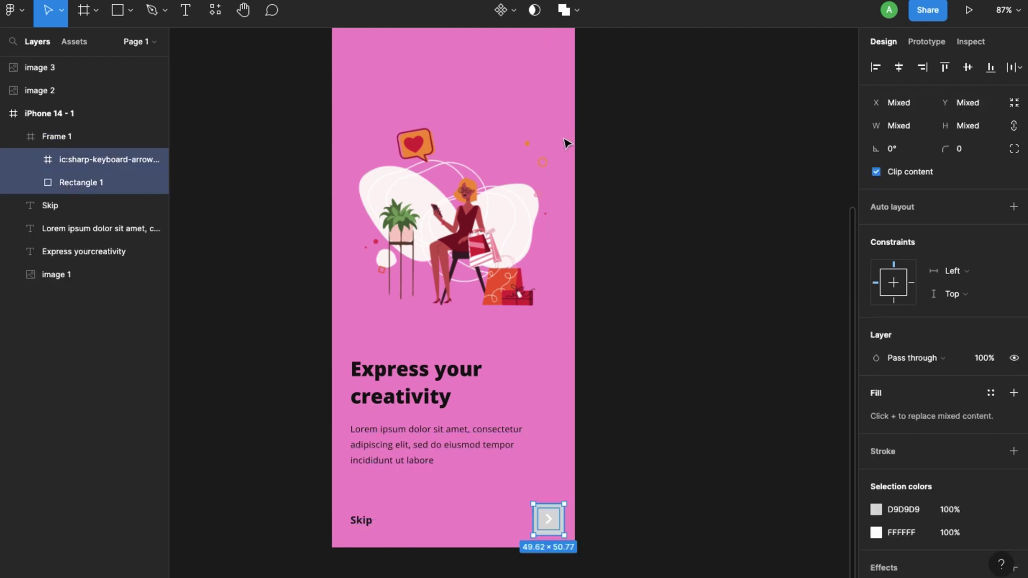
pyautogui.click(901, 71)
pyautogui.click(81, 182)
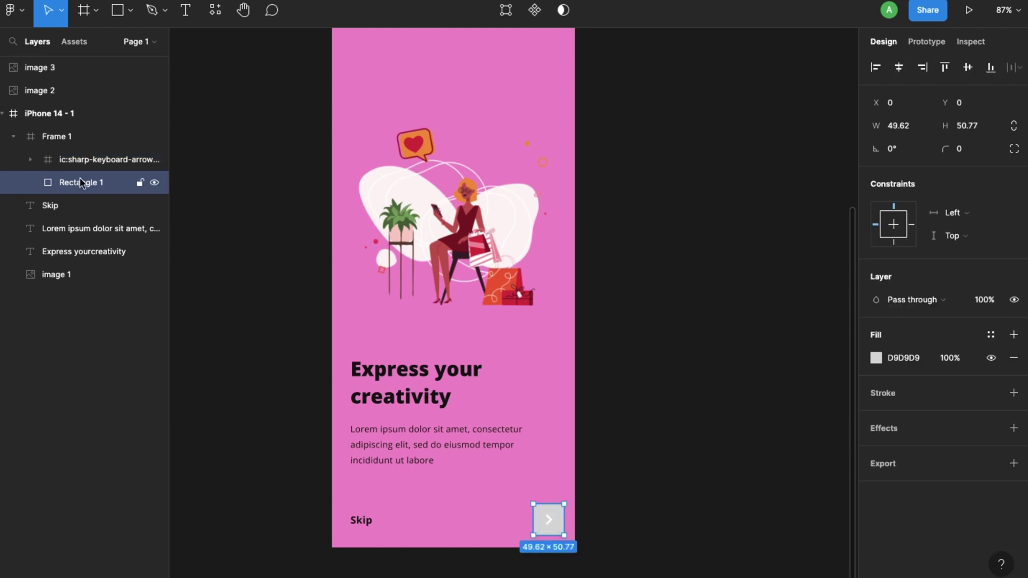
pyautogui.click(875, 357)
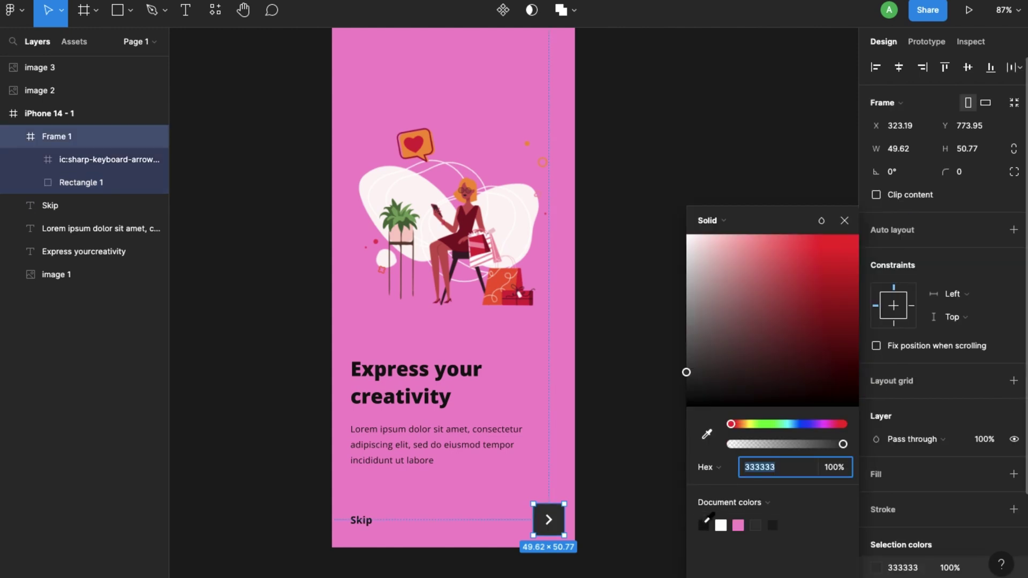
pyautogui.write('111111')
pyautogui.press('Return')
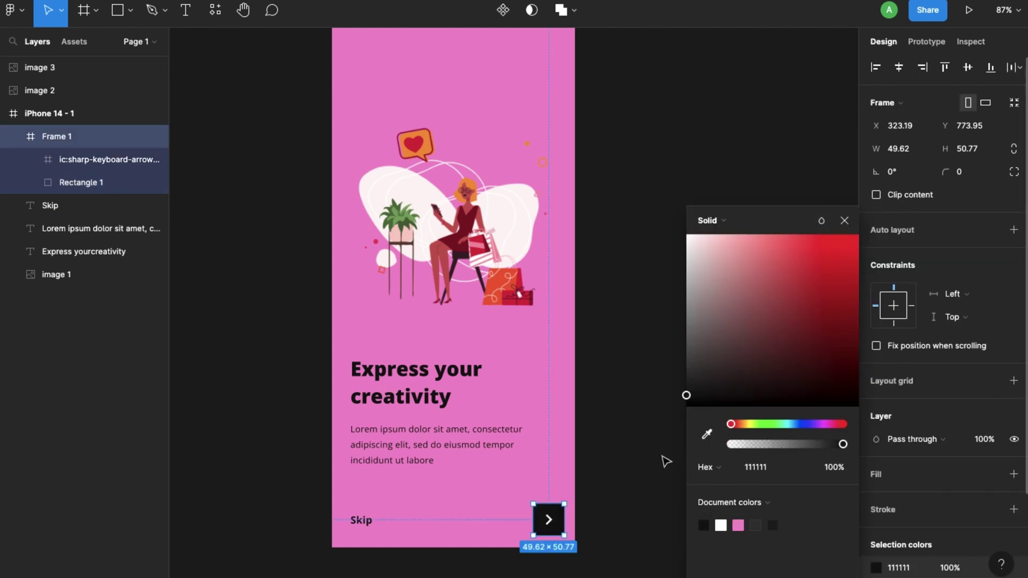
pyautogui.click(647, 454)
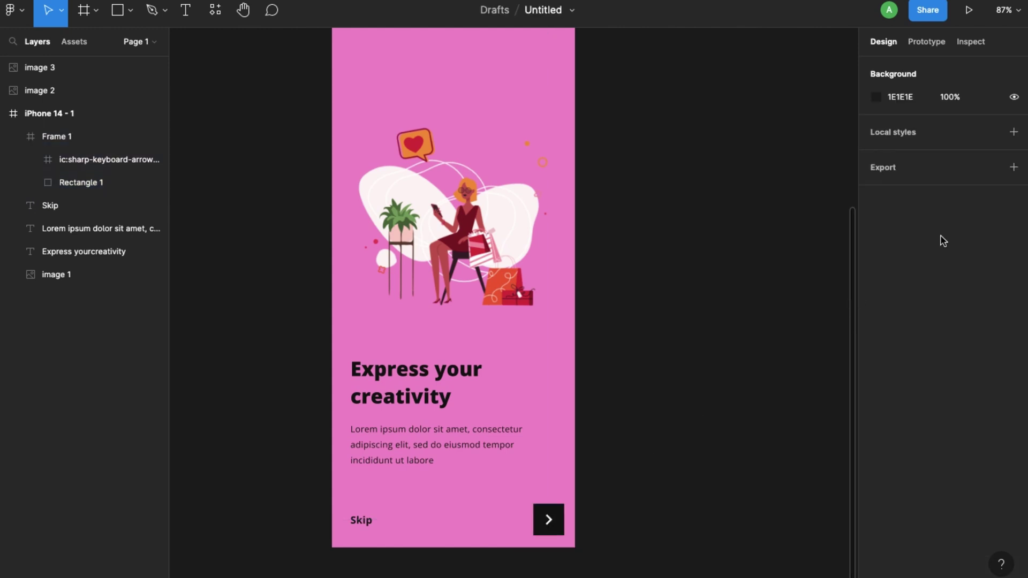
# Round Frame 1's corners to radius 10 and Rectangle 1's corners to 2
pyautogui.click(549, 518)
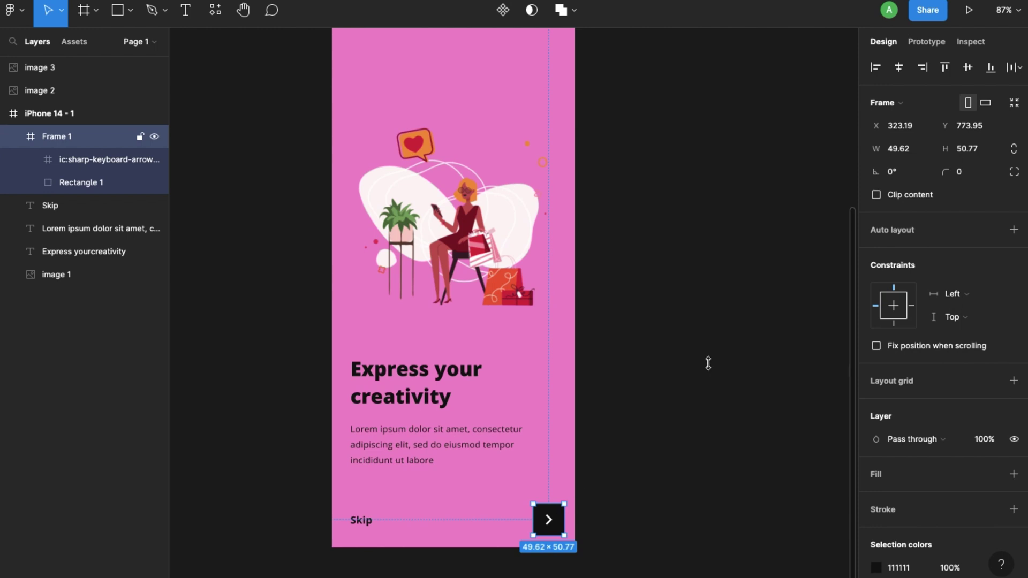
pyautogui.click(961, 173)
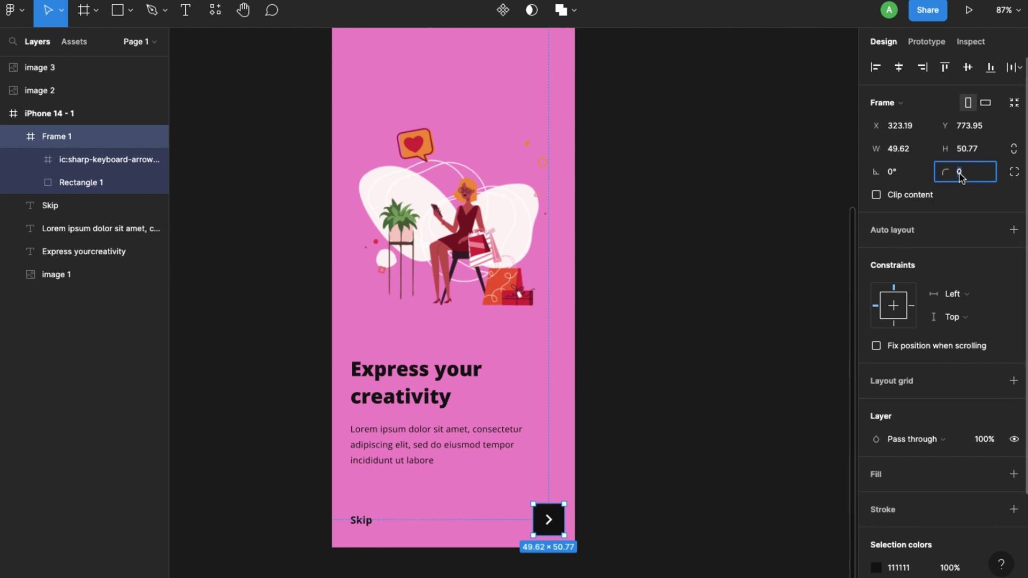
pyautogui.press('Return')
pyautogui.click(758, 292)
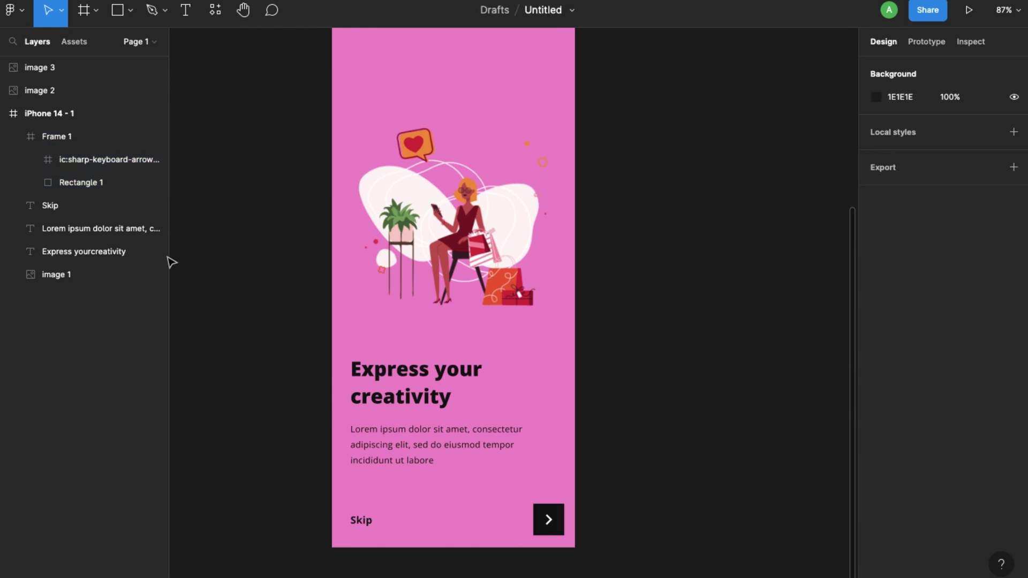
pyautogui.click(87, 181)
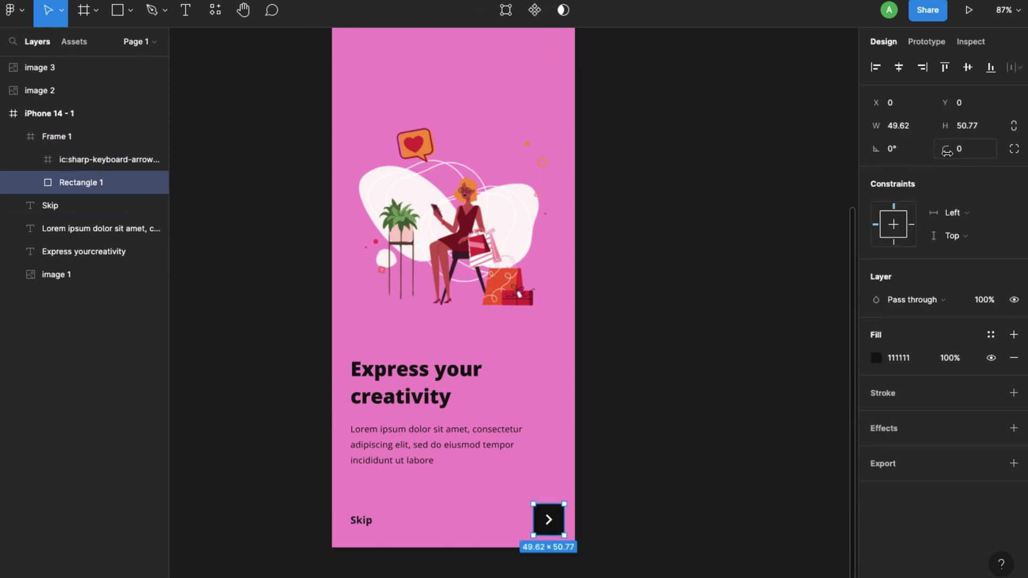
pyautogui.moveTo(943, 152); pyautogui.dragTo(59, 140)
pyautogui.press('Escape')
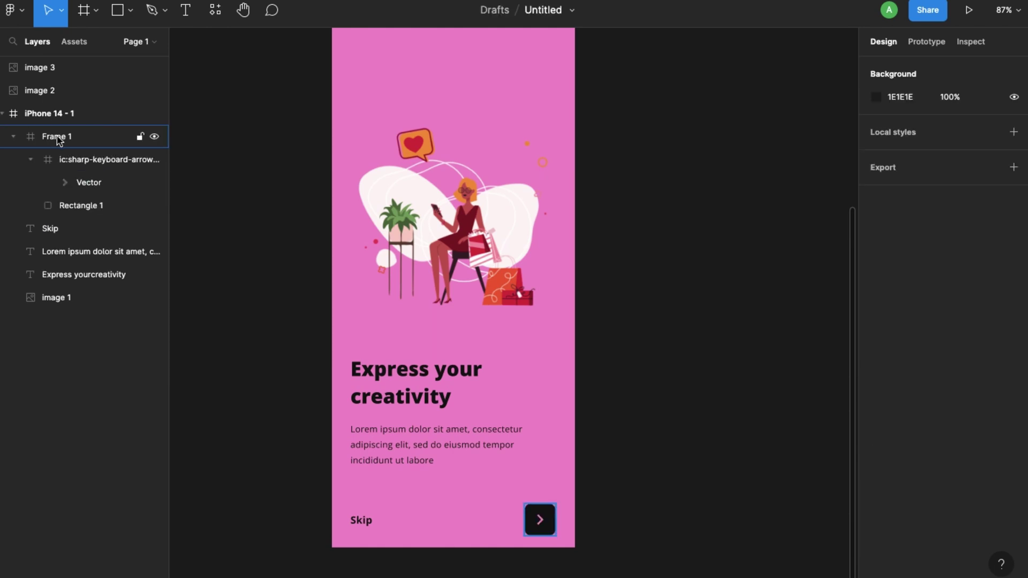
# Frame the Skip text and Frame 1 together with Ctrl+Alt+G and name the frame Bottom
pyautogui.click(11, 141)
pyautogui.click(11, 140)
pyautogui.click(14, 141)
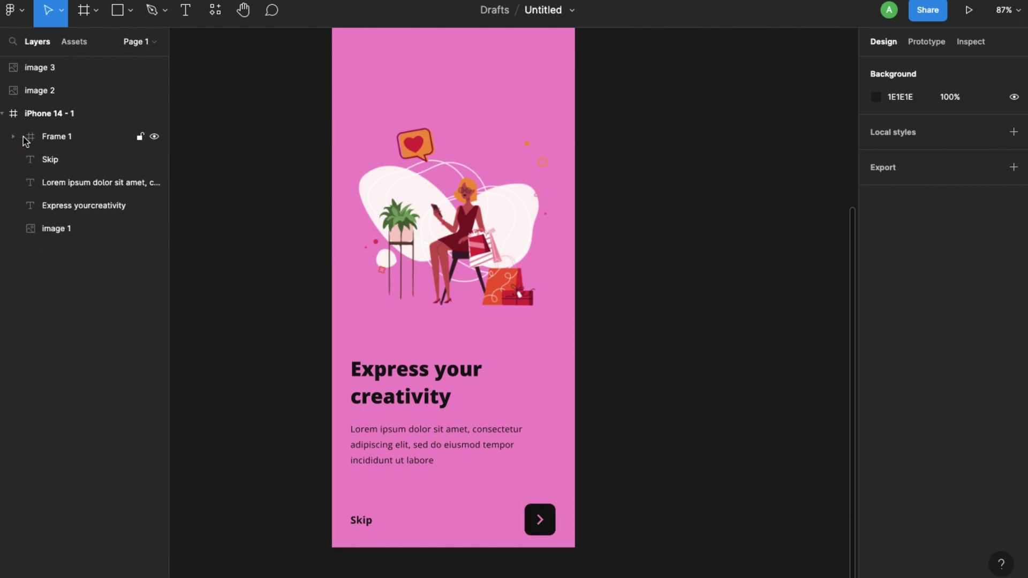
pyautogui.click(60, 140)
pyautogui.keyDown('shift'); pyautogui.click(62, 159); pyautogui.keyUp('shift')
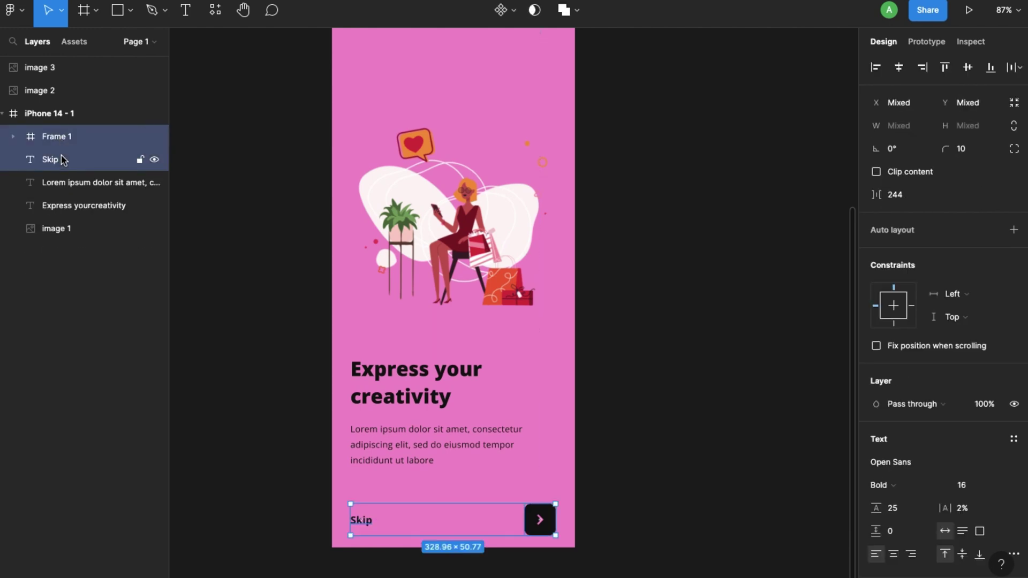
pyautogui.hotkey('ctrl', 'alt', 'g')
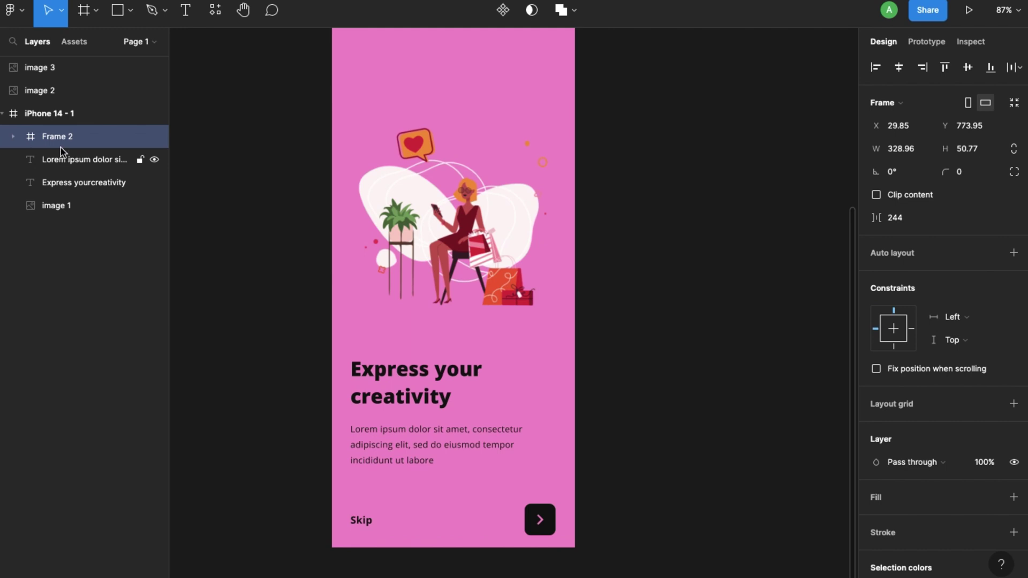
pyautogui.doubleClick(53, 138)
pyautogui.write('Botto')
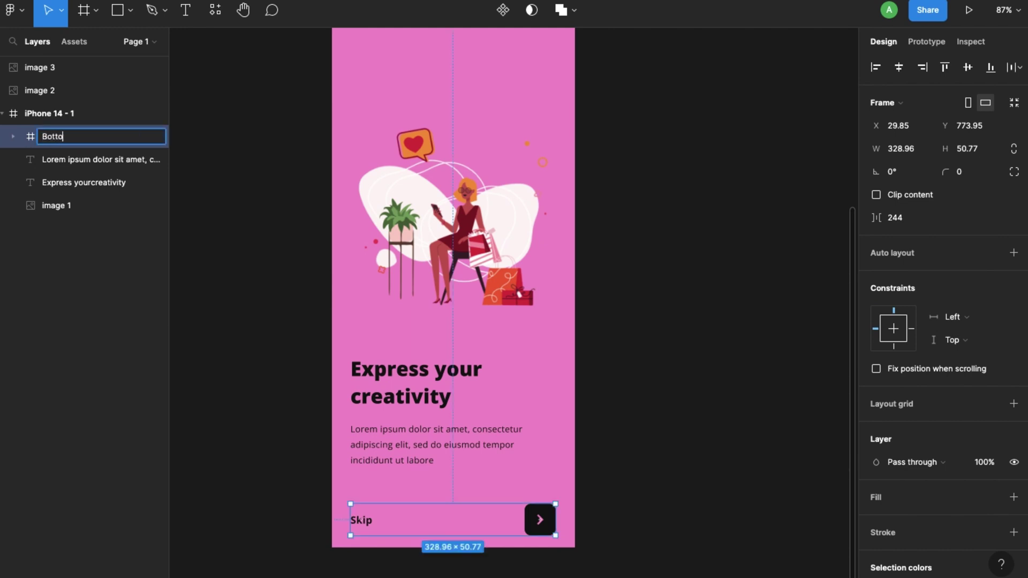
pyautogui.write('m')
pyautogui.press('Return')
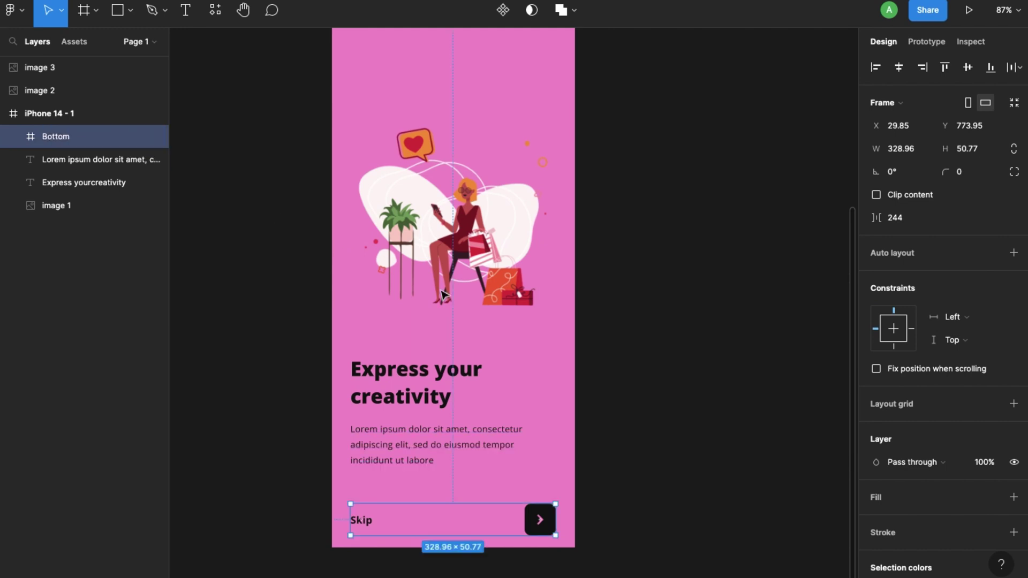
# Move the Bottom bar slightly higher on the pink screen
pyautogui.scroll(3, 525, 390)
pyautogui.scroll(-3, 525, 390)
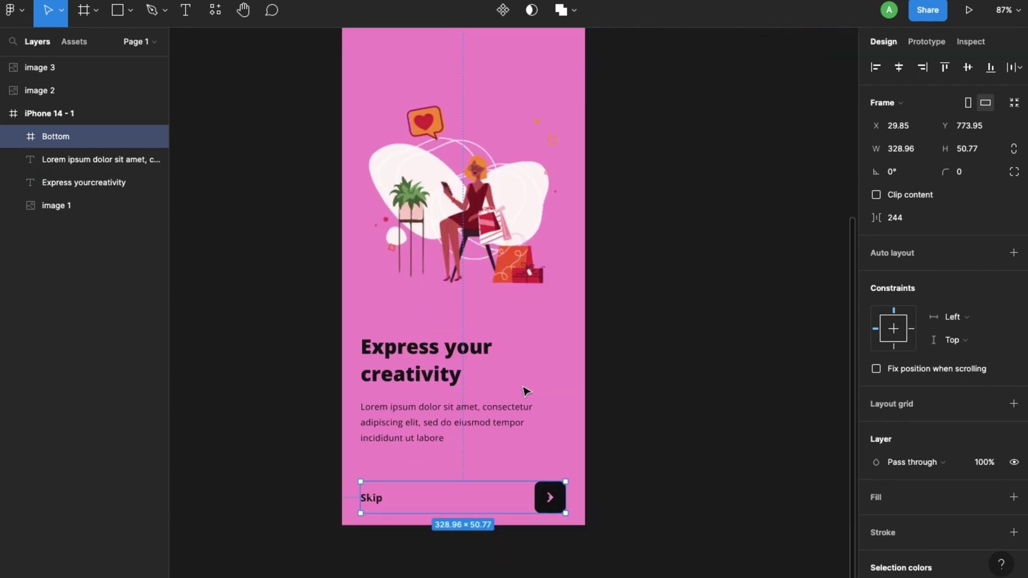
pyautogui.click(483, 493)
pyautogui.moveTo(483, 493); pyautogui.dragTo(482, 485)
pyautogui.scroll(2, 516, 335)
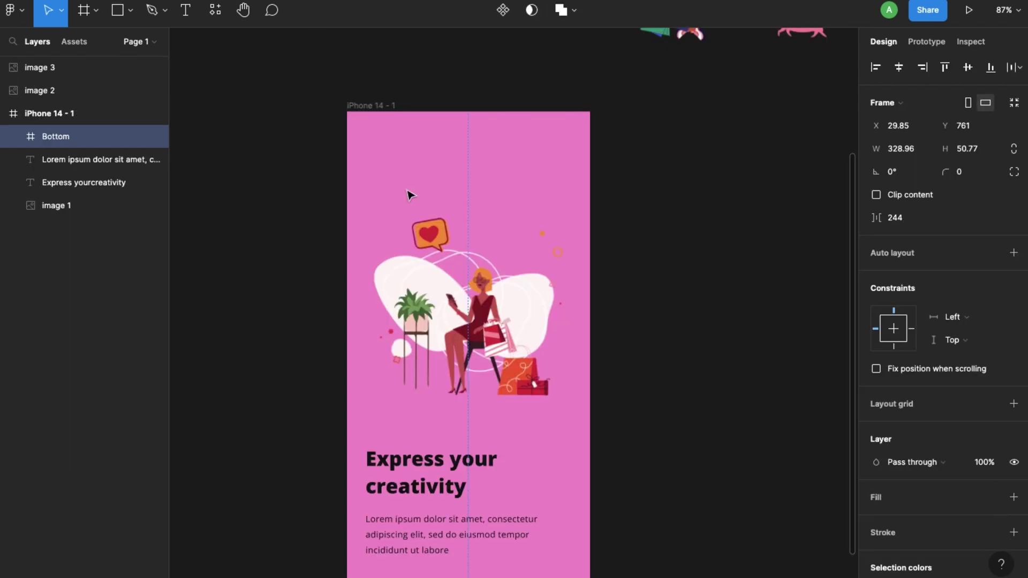
# Draw a small triangle polygon at the top-left of the pink screen
pyautogui.click(131, 10)
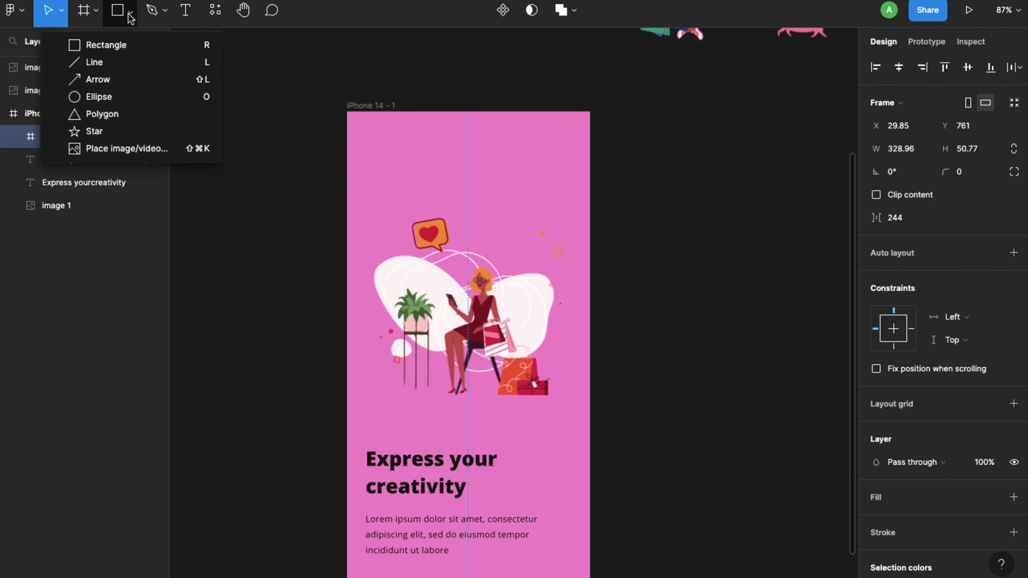
pyautogui.click(102, 114)
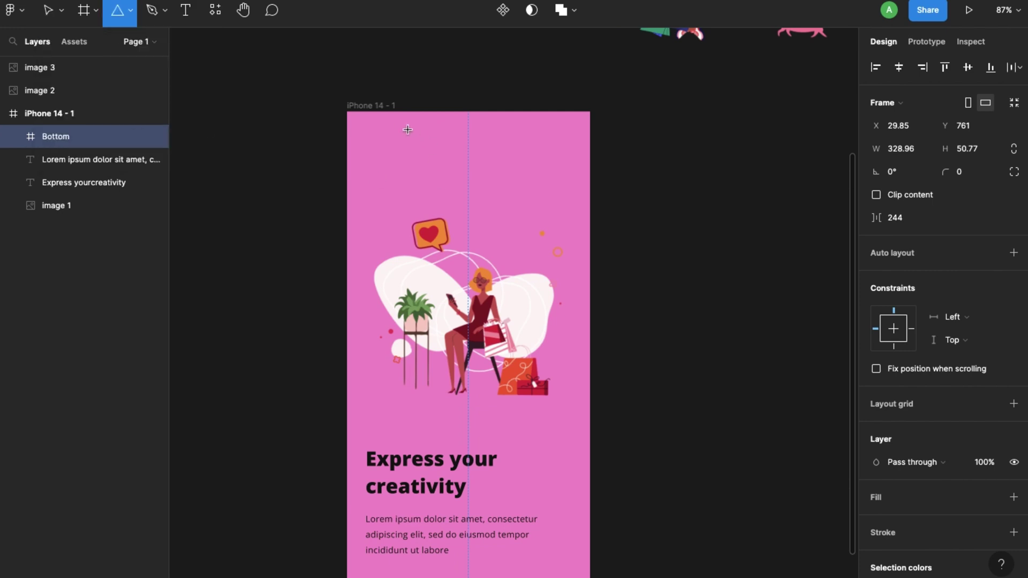
pyautogui.moveTo(393, 124); pyautogui.dragTo(412, 148)
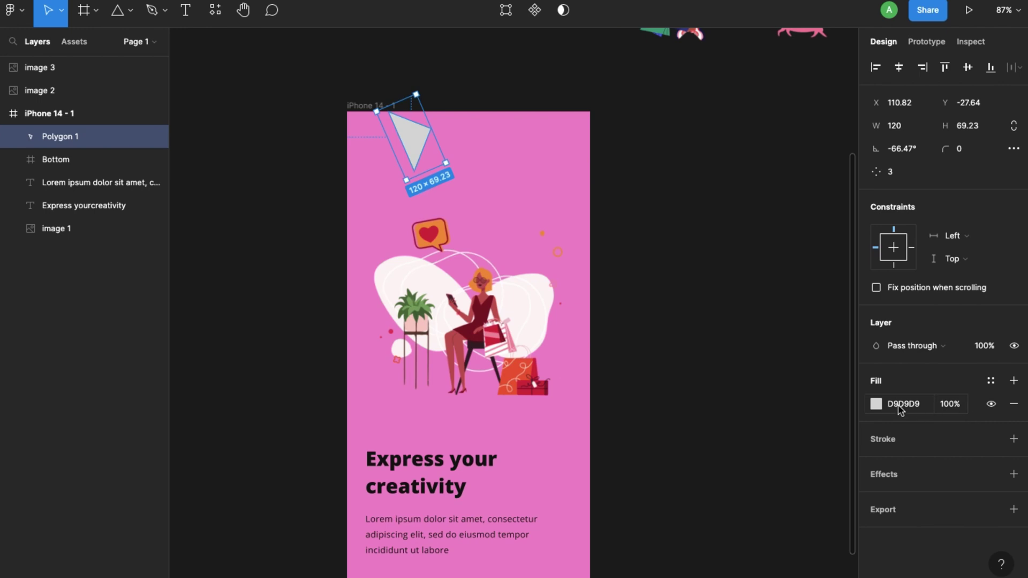
# Fill the triangle with the eyedropped E170AD background pink, then place a Pen line's first point
pyautogui.click(877, 405)
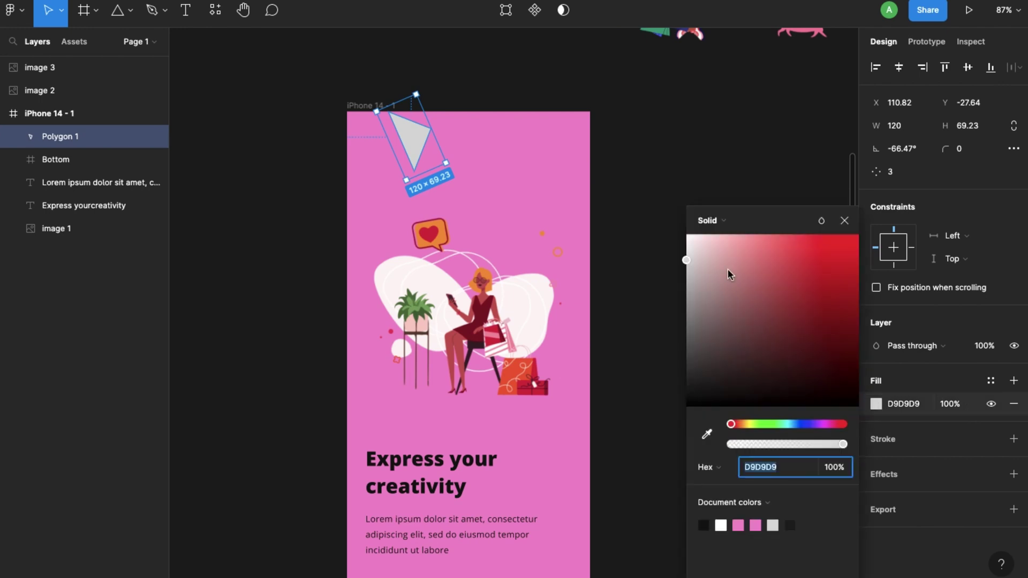
pyautogui.click(706, 434)
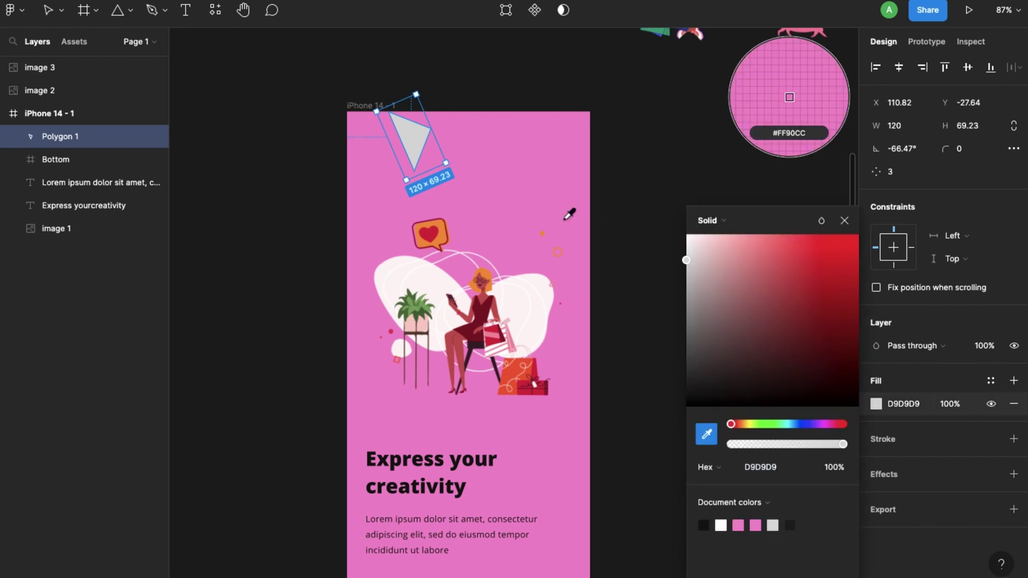
pyautogui.click(563, 186)
pyautogui.press('Escape')
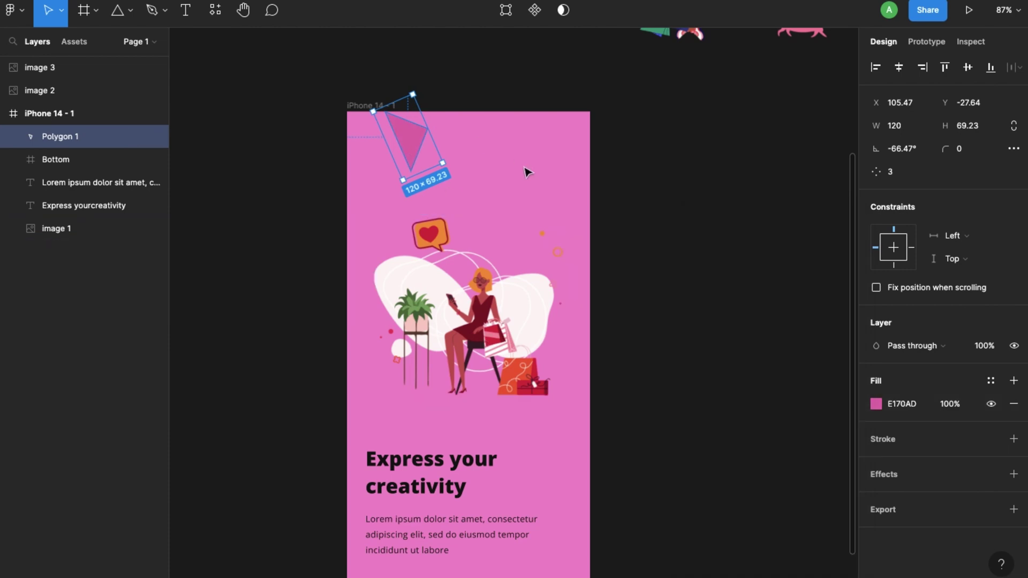
pyautogui.click(152, 10)
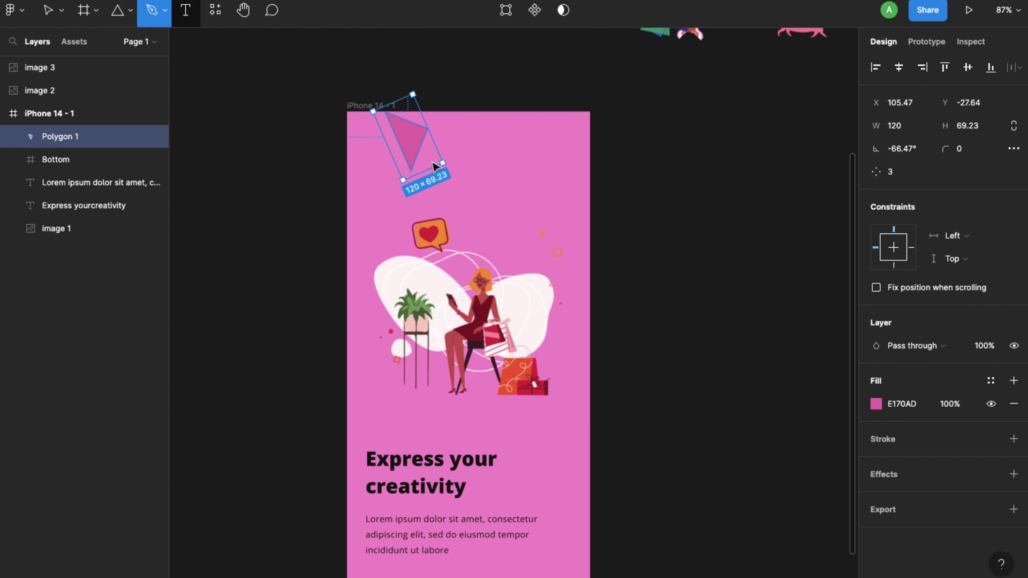
pyautogui.click(539, 146)
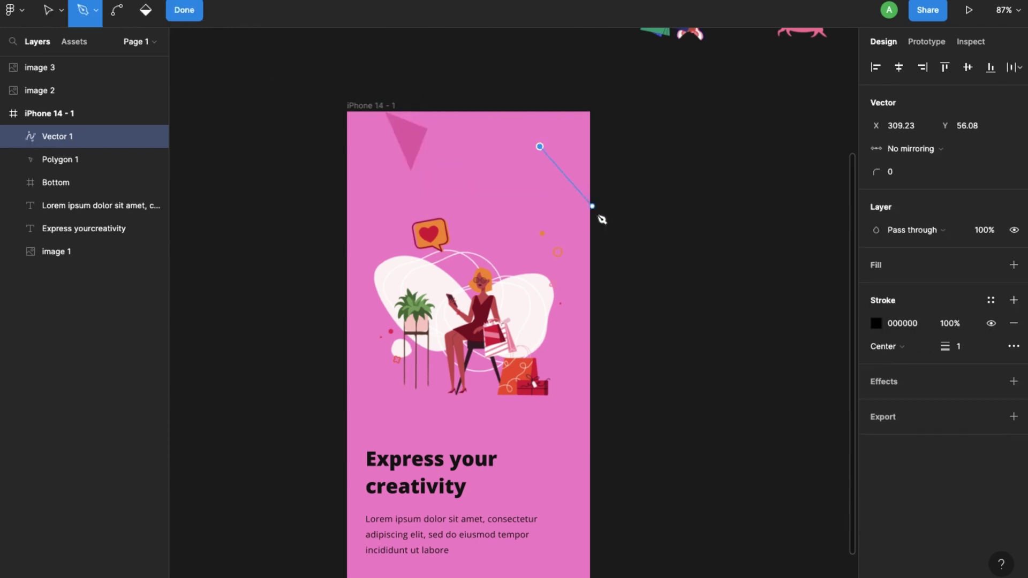
# Finish the line with a second point, bend it into a curve, and give it stroke 10
pyautogui.click(607, 242)
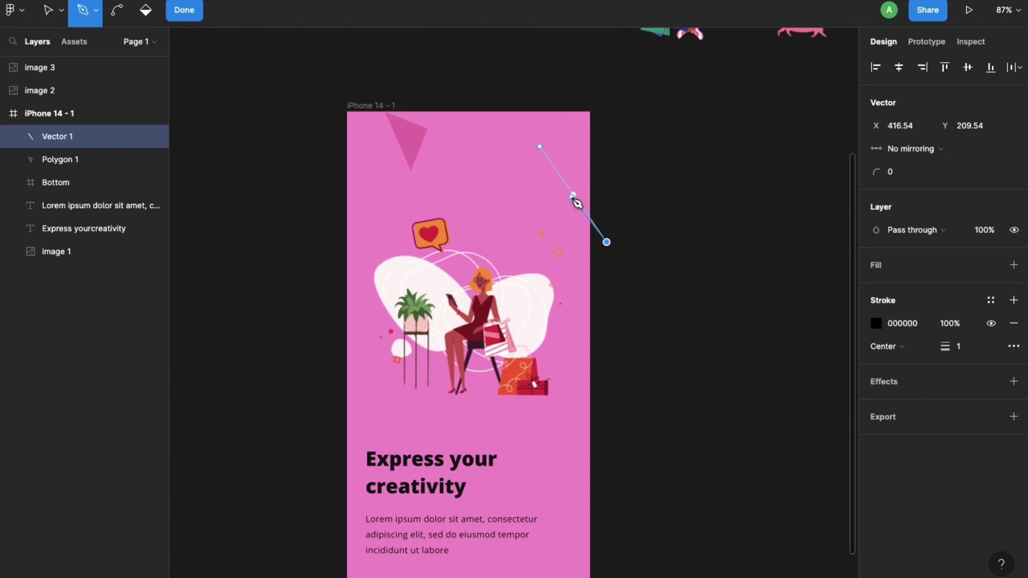
pyautogui.moveTo(580, 201); pyautogui.dragTo(594, 180)
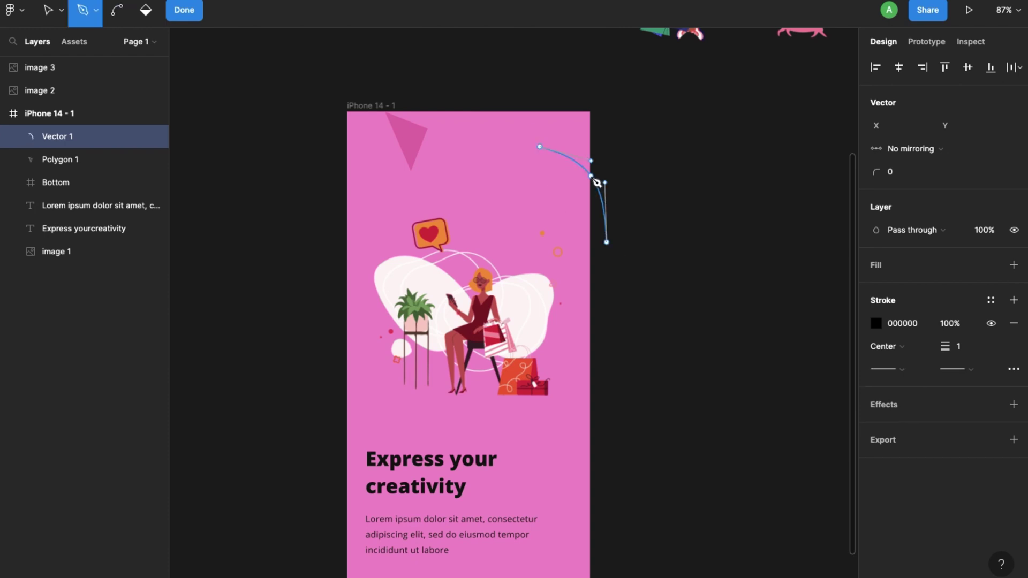
pyautogui.click(961, 354)
pyautogui.press('Return')
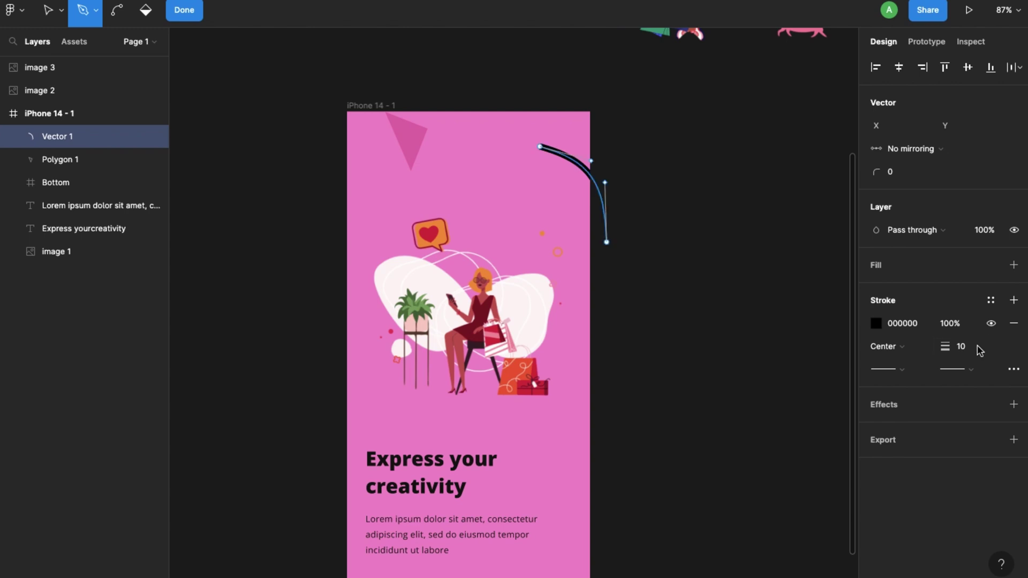
# Color the curve 7F0A22 from the dress, thicken it to 28 with round caps, and rotate it
pyautogui.click(877, 332)
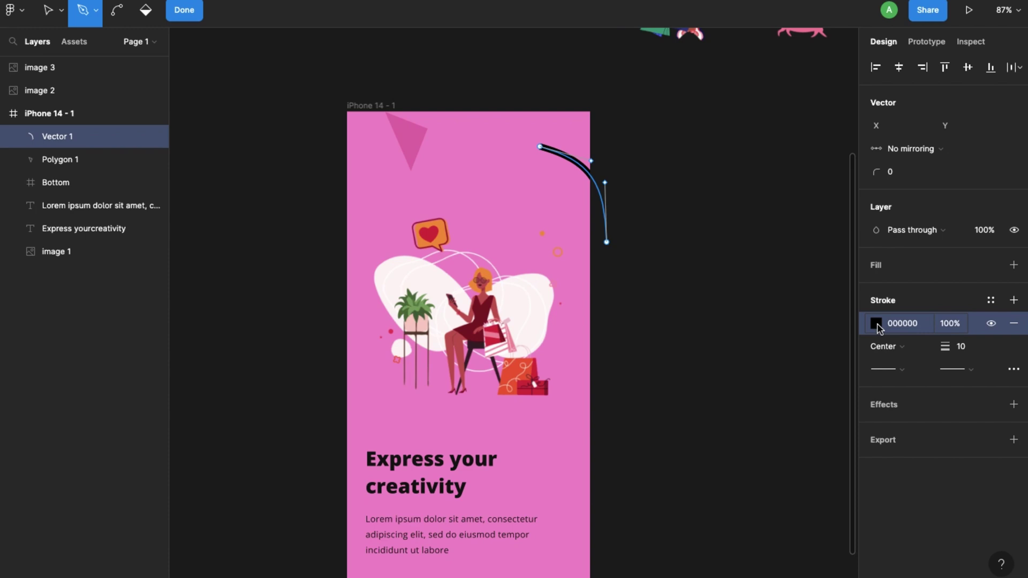
pyautogui.click(876, 324)
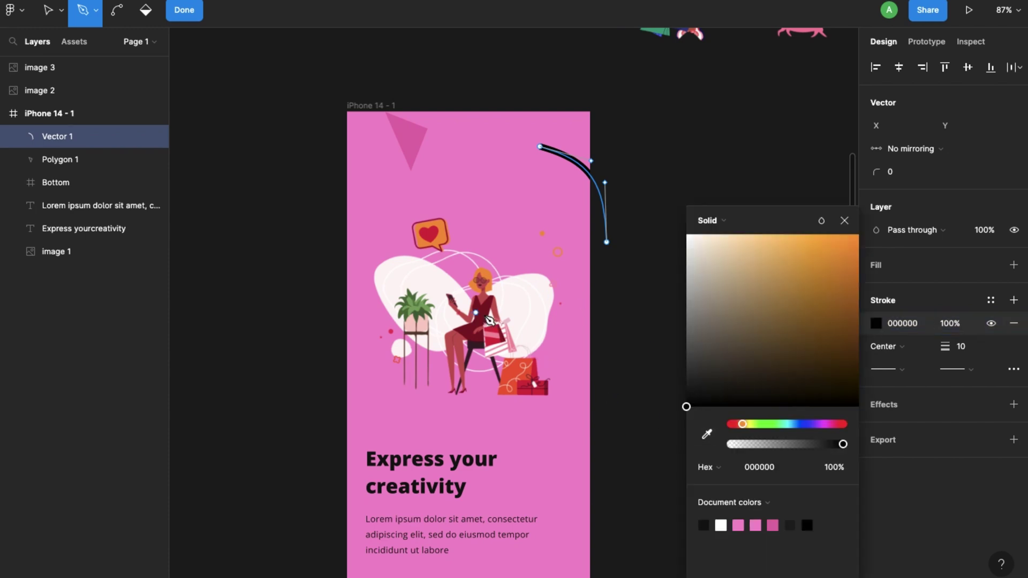
pyautogui.click(707, 435)
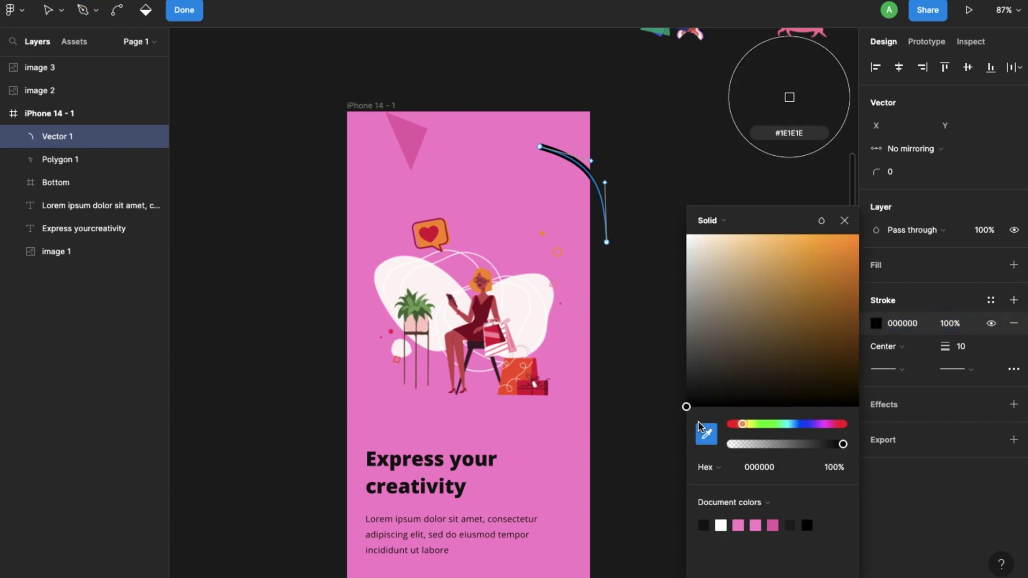
pyautogui.click(485, 319)
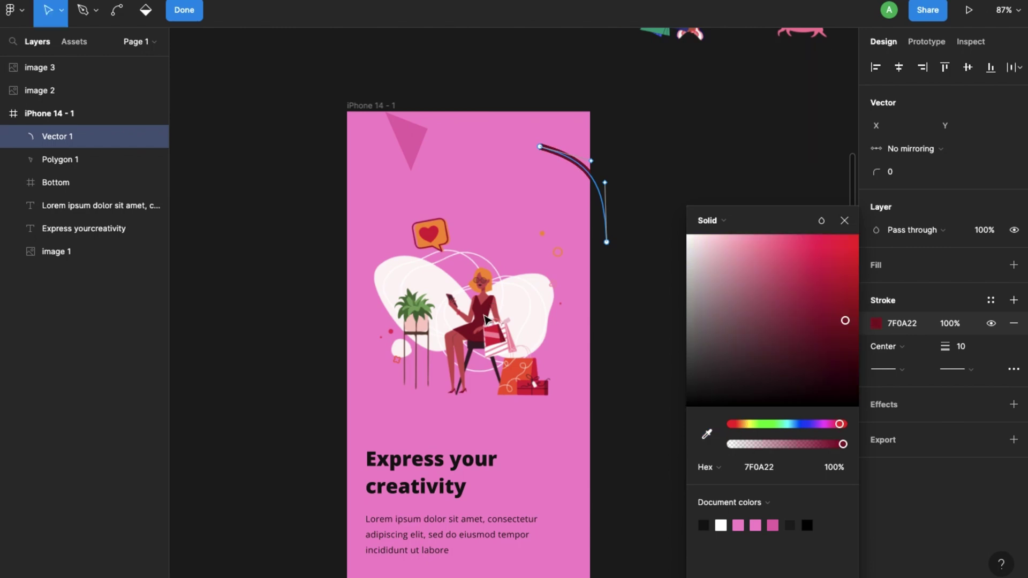
pyautogui.moveTo(943, 349)
pyautogui.mouseDown()
pyautogui.moveTo(972, 352)
pyautogui.moveTo(941, 356)
pyautogui.mouseUp()
pyautogui.click(903, 375)
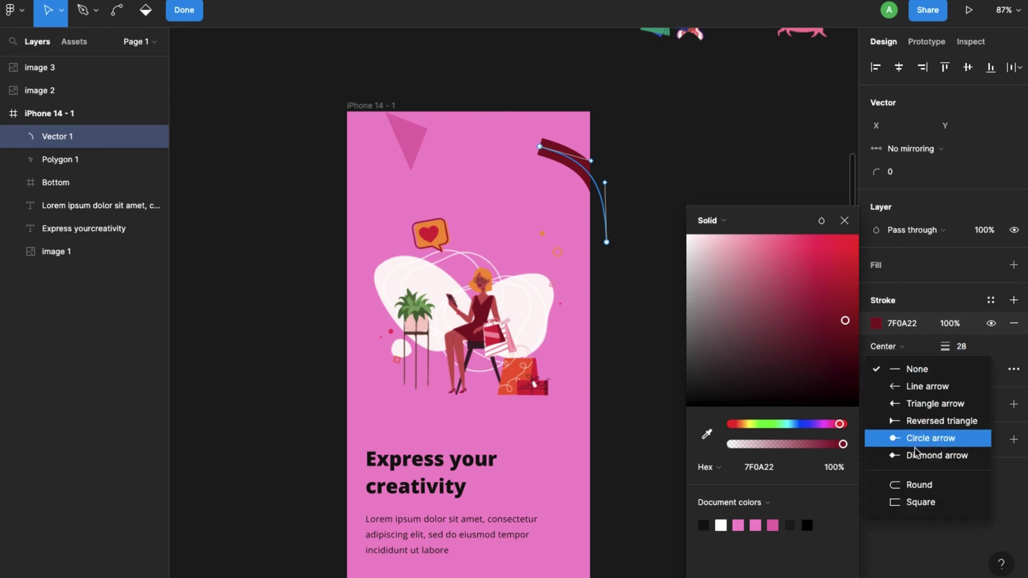
pyautogui.click(929, 485)
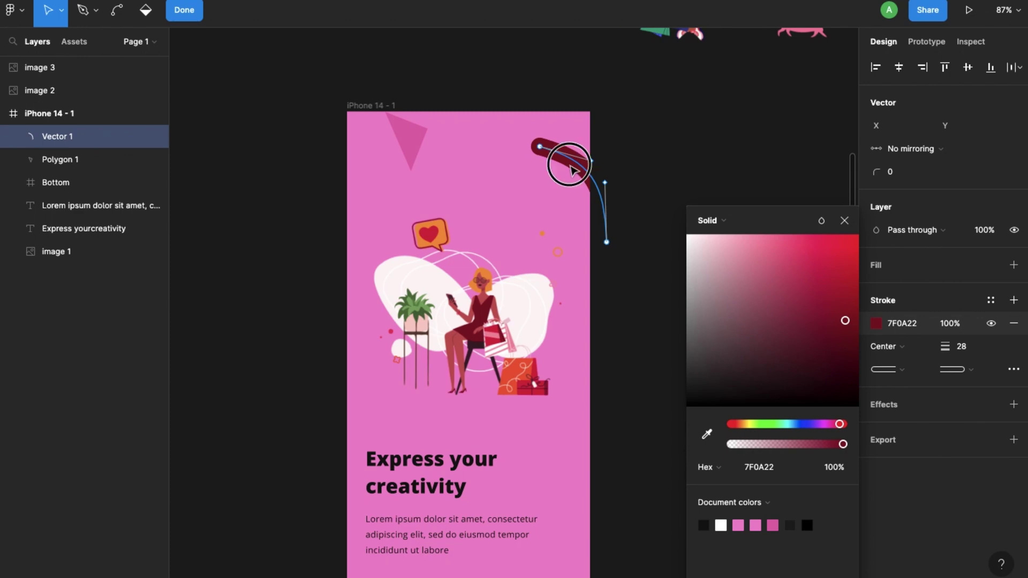
pyautogui.press('Escape')
pyautogui.moveTo(584, 233); pyautogui.dragTo(576, 254)
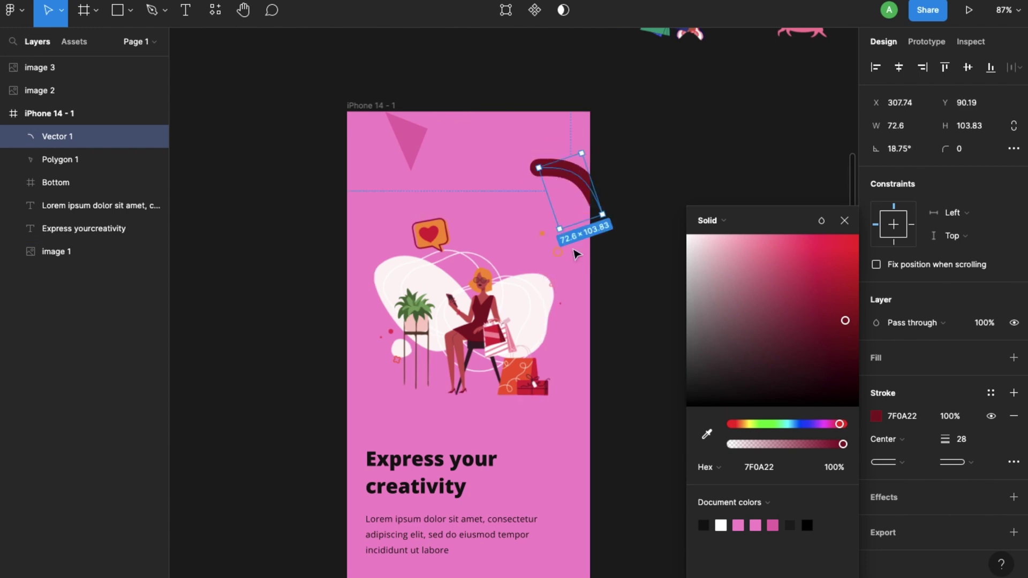
# Draw a large ellipse over the pink screen and fill it with a sampled red
pyautogui.click(610, 419)
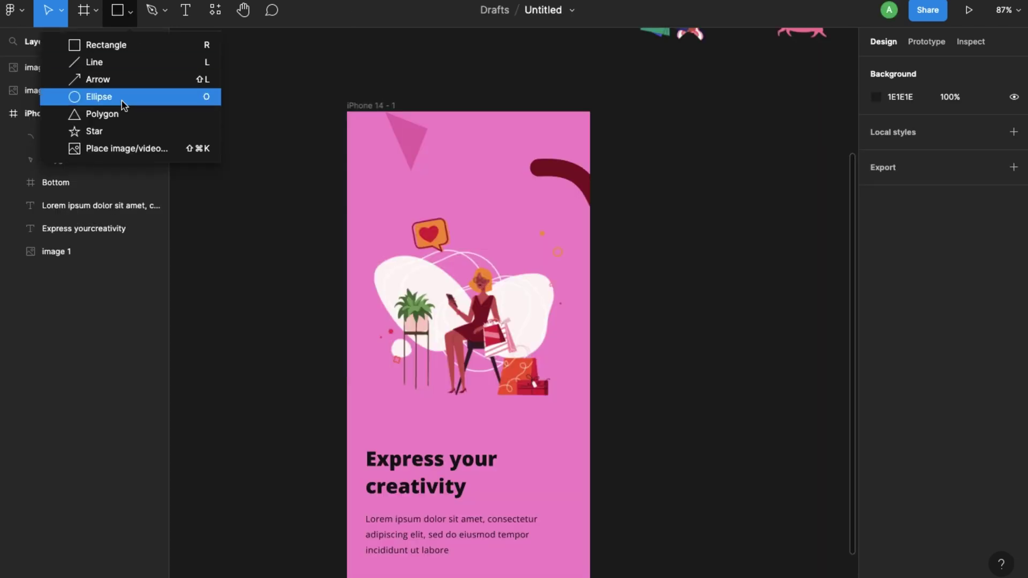
pyautogui.click(107, 94)
pyautogui.moveTo(371, 343)
pyautogui.mouseDown()
pyautogui.moveTo(519, 459)
pyautogui.moveTo(520, 433)
pyautogui.moveTo(472, 361)
pyautogui.moveTo(499, 407)
pyautogui.moveTo(445, 420)
pyautogui.moveTo(513, 456)
pyautogui.mouseUp()
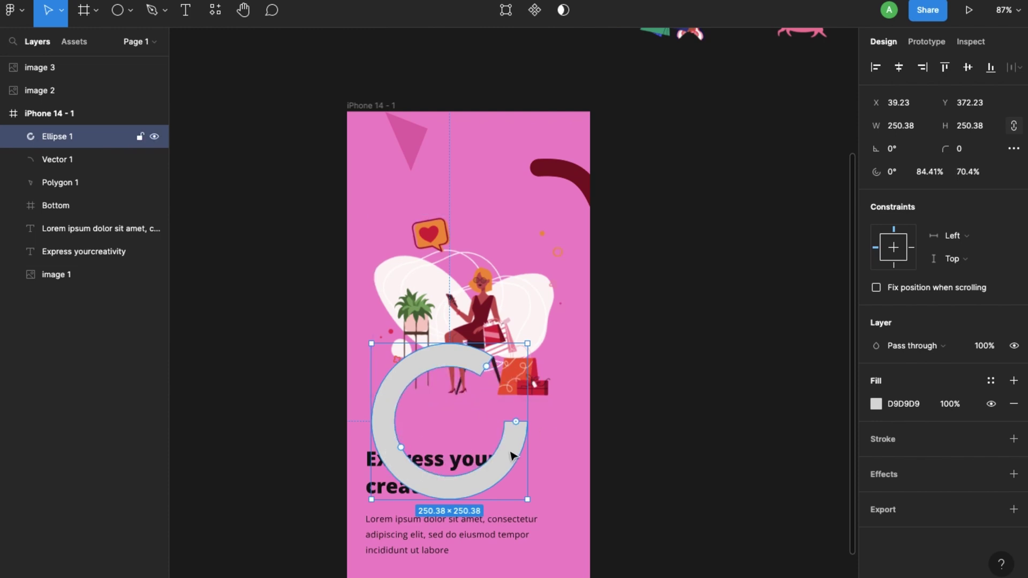
pyautogui.click(876, 403)
pyautogui.click(707, 434)
pyautogui.click(789, 97)
# Set the ring's corner radius to 50, shrink and rotate it leftward, and lighten its red
pyautogui.click(961, 149)
pyautogui.write('50')
pyautogui.press('Return')
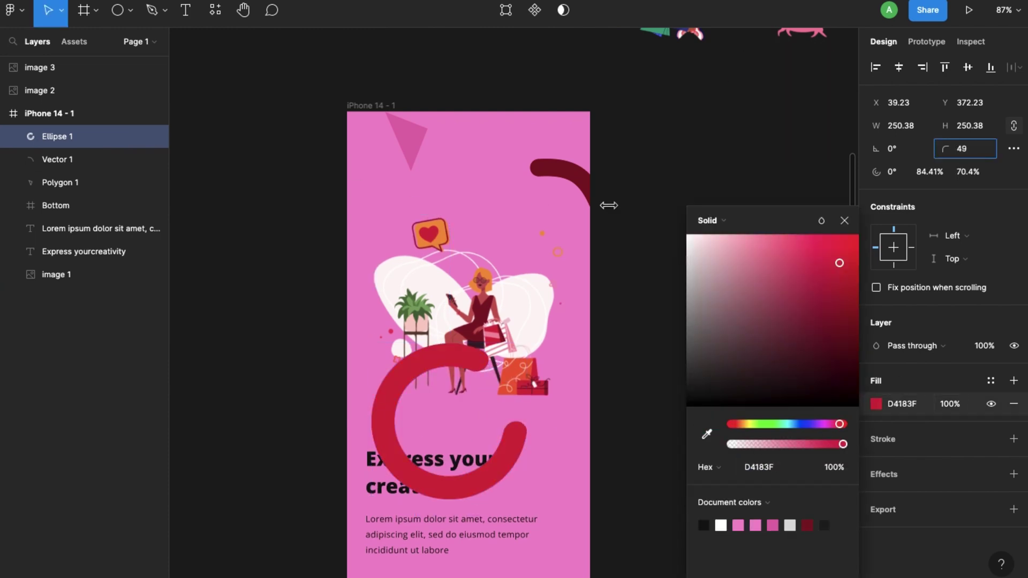
pyautogui.moveTo(528, 501); pyautogui.dragTo(368, 429)
pyautogui.click(809, 251)
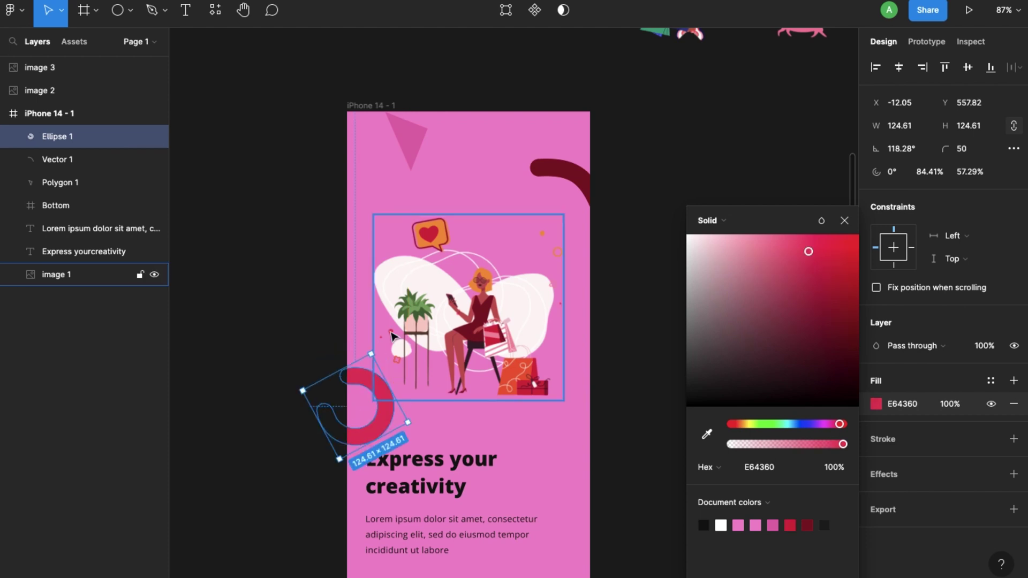
pyautogui.click(845, 221)
pyautogui.click(696, 355)
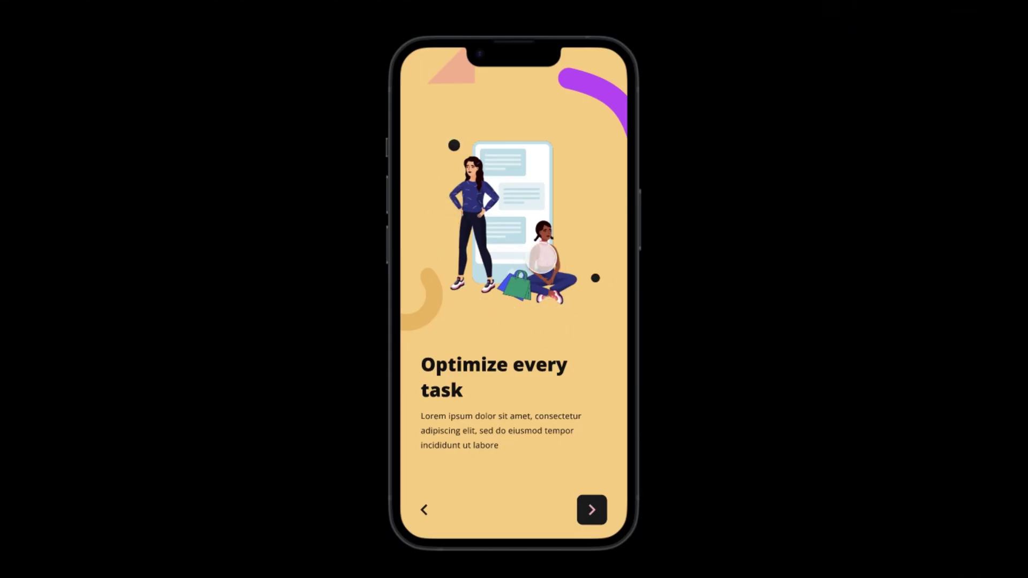
# Swipe back and forth between the pink Express and peach Optimize screens, then exit the preview
pyautogui.moveTo(466, 354); pyautogui.dragTo(541, 377)
pyautogui.moveTo(450, 363); pyautogui.dragTo(662, 396)
pyautogui.moveTo(585, 362); pyautogui.dragTo(395, 351)
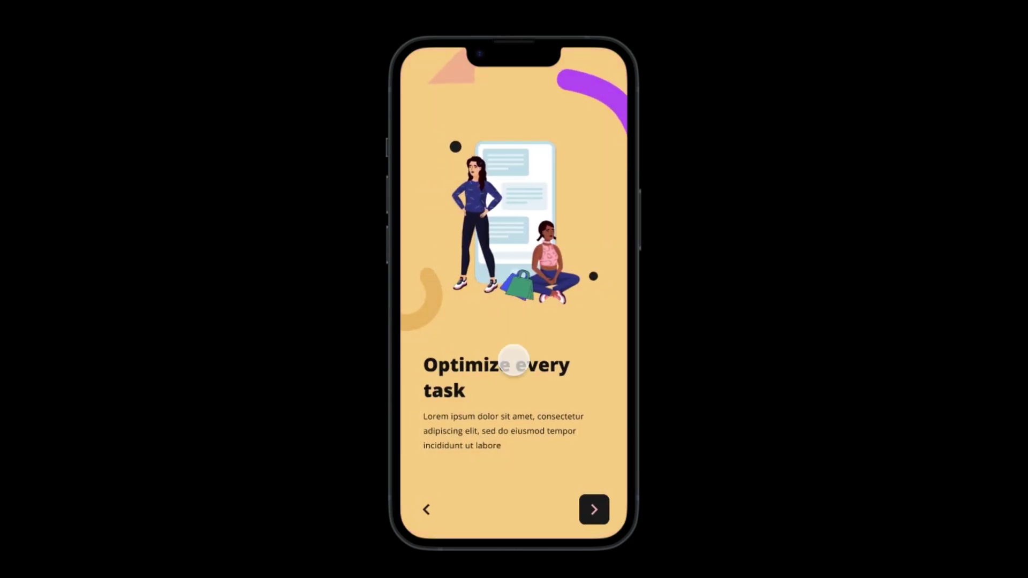
pyautogui.moveTo(461, 344); pyautogui.dragTo(660, 369)
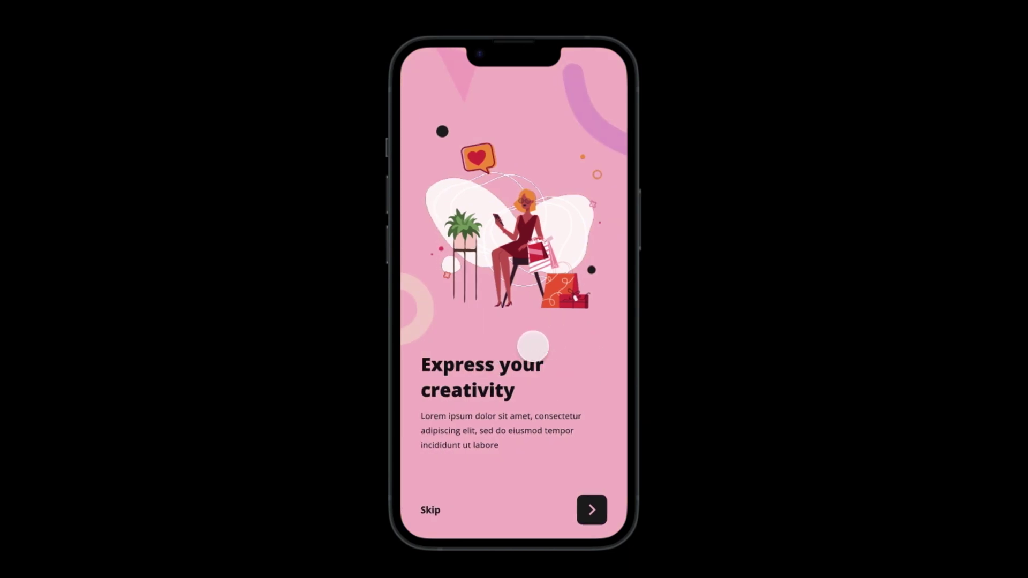
pyautogui.moveTo(532, 346); pyautogui.dragTo(429, 321)
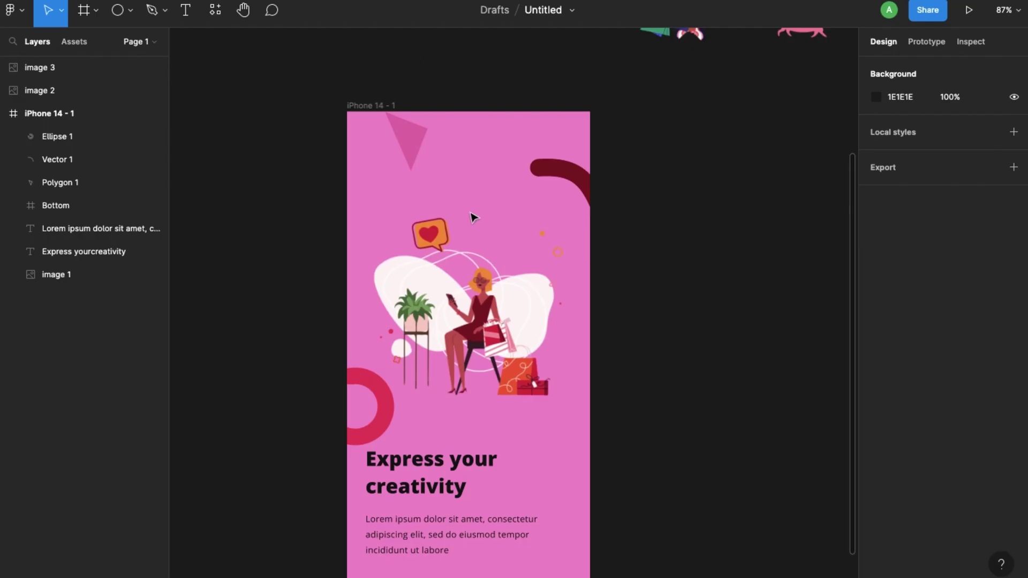
pyautogui.click(432, 239)
pyautogui.click(471, 204)
# Draw a 15 × 15 circle below the triangle and fill it with 111111
pyautogui.click(117, 10)
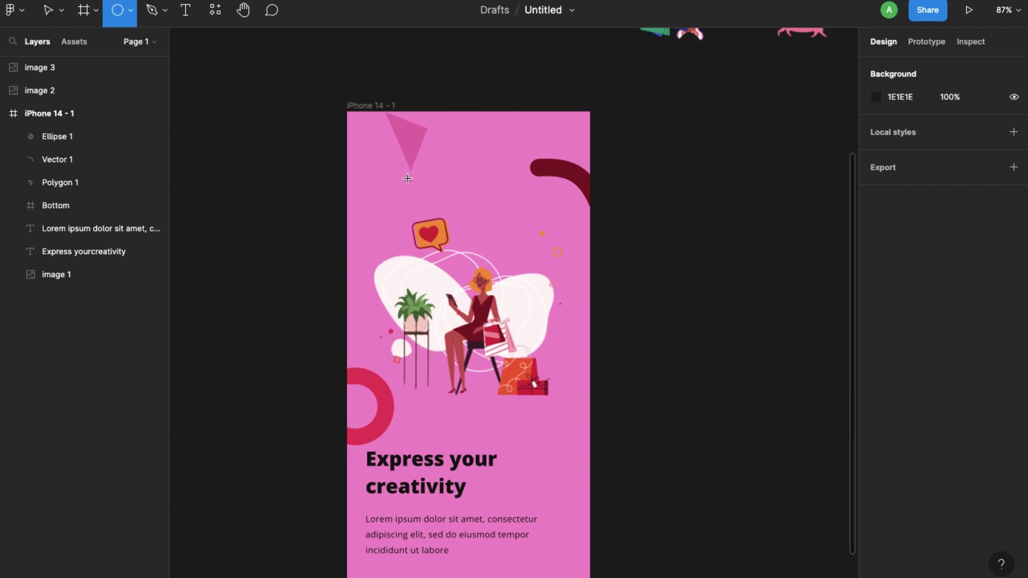
pyautogui.moveTo(395, 174); pyautogui.dragTo(405, 183)
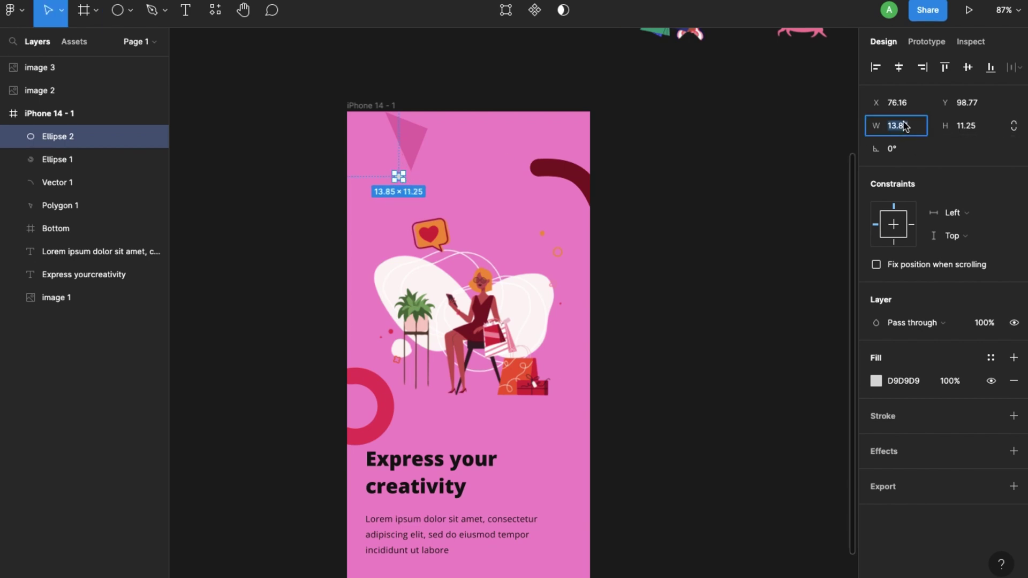
pyautogui.click(980, 133)
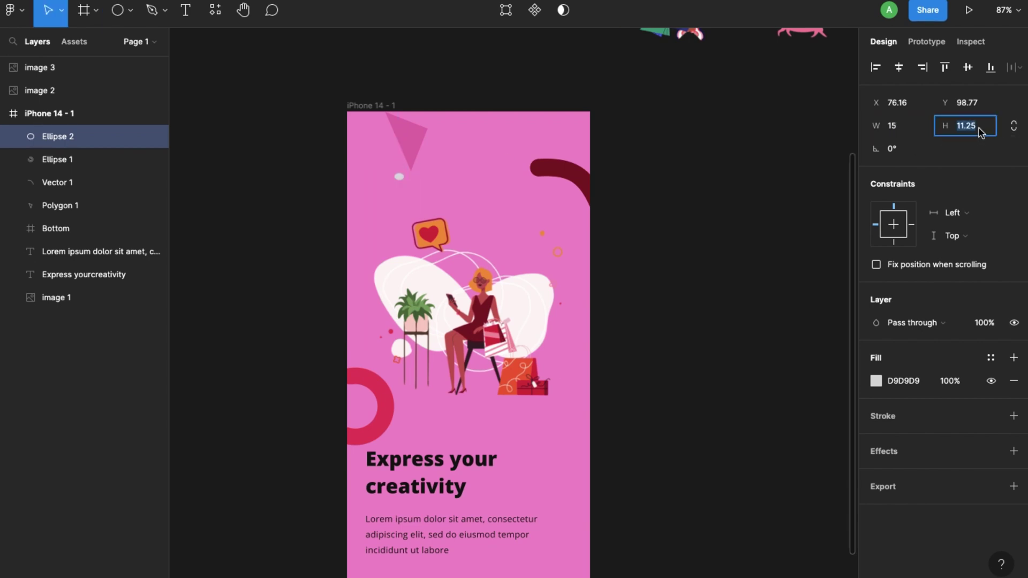
pyautogui.press('Return')
pyautogui.click(878, 383)
pyautogui.click(704, 520)
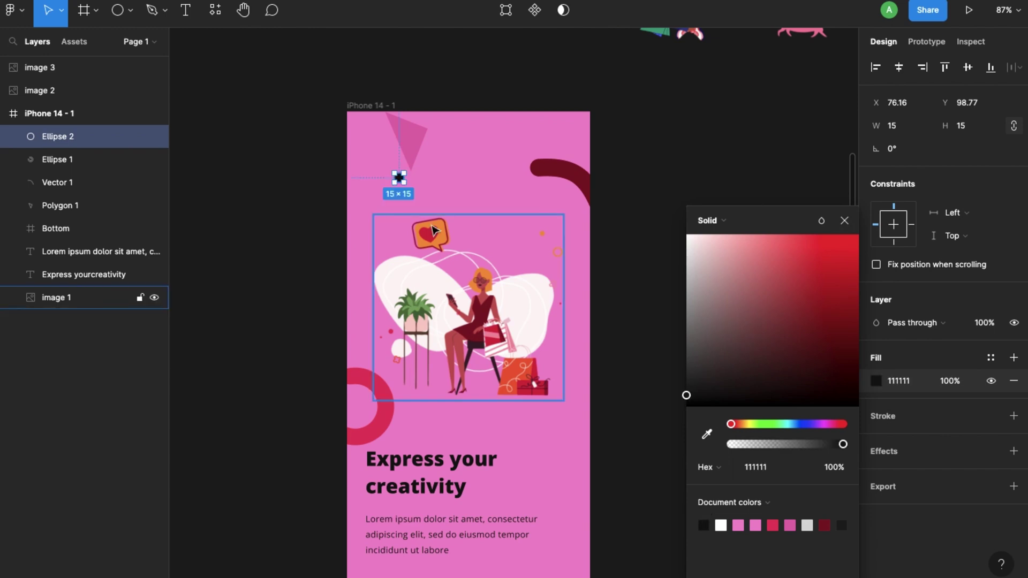
pyautogui.press('Escape')
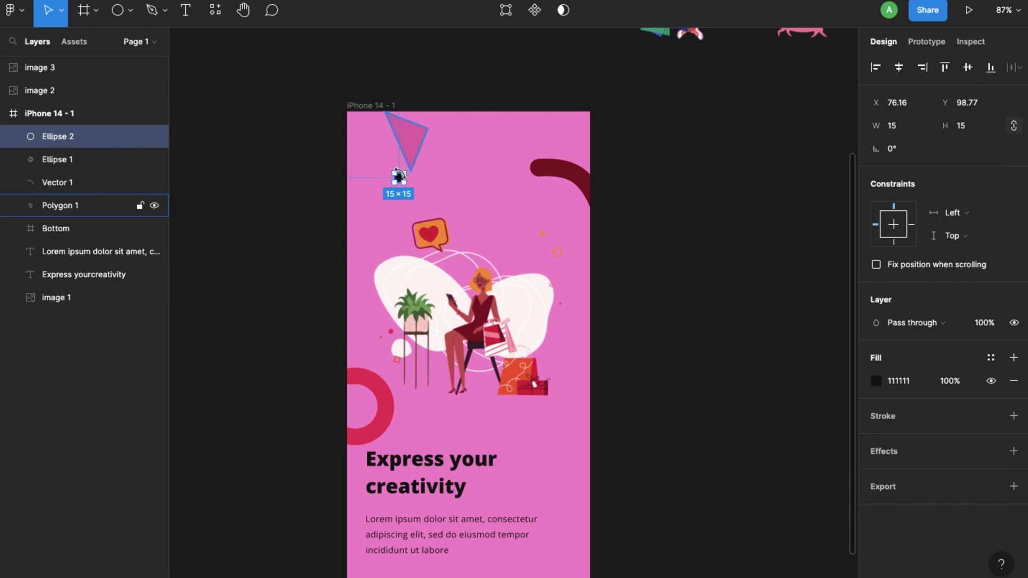
# Duplicate the dot beside the illustration at 20 × 20 and move the first dot lower
pyautogui.moveTo(401, 181); pyautogui.dragTo(557, 350)
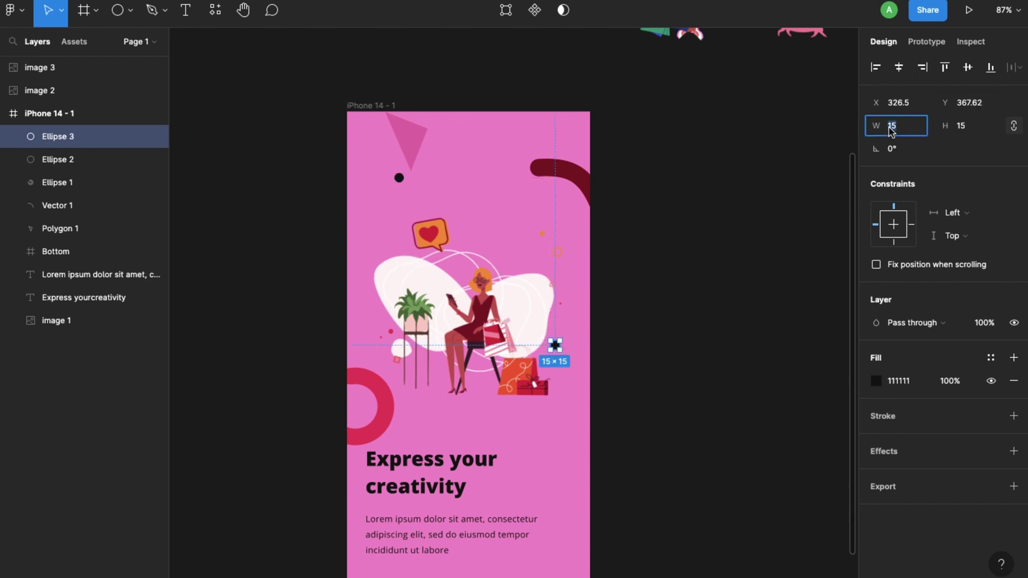
pyautogui.press('Return')
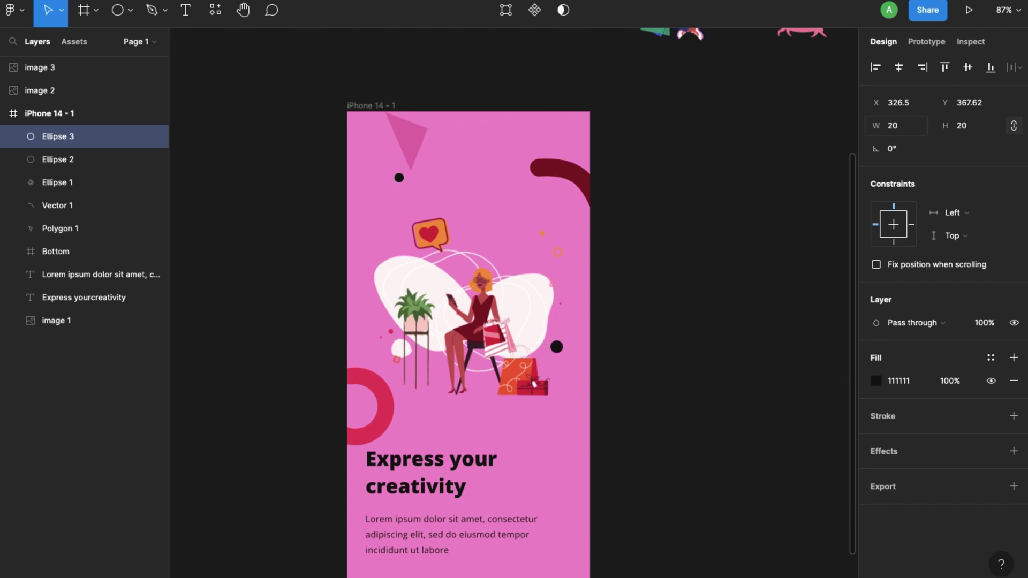
pyautogui.moveTo(399, 178); pyautogui.dragTo(389, 206)
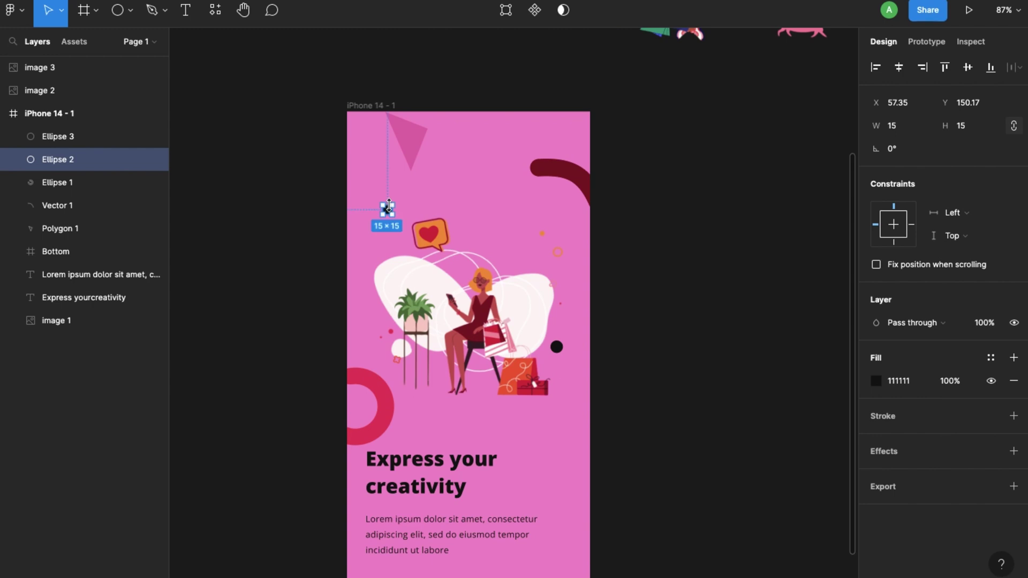
pyautogui.scroll(-3, 389, 207)
pyautogui.hscroll(3, 389, 207)
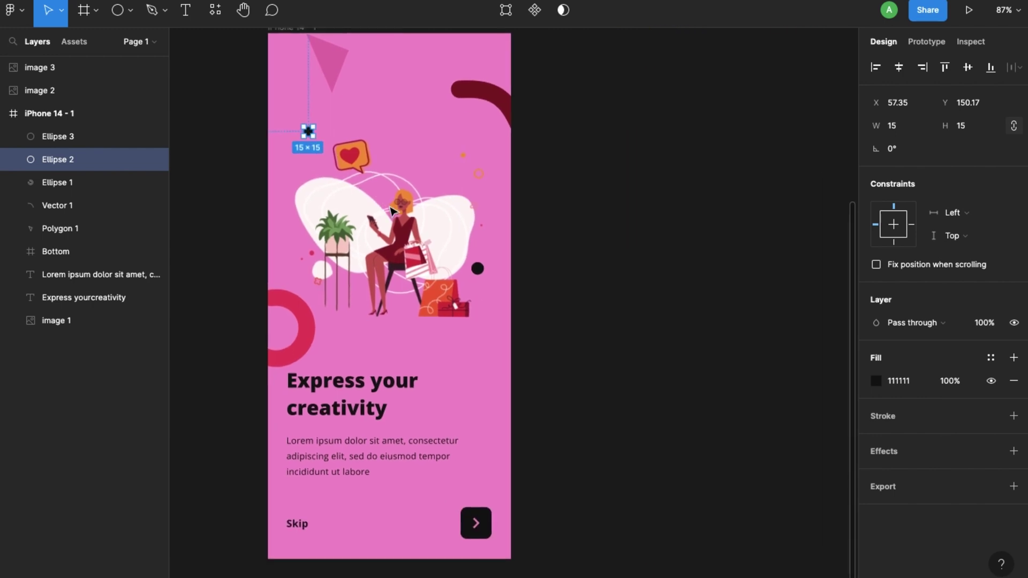
# Duplicate the pink iPhone 14 - 1 screen to its right as iPhone 14 - 2
pyautogui.scroll(3, 385, 254)
pyautogui.scroll(-2, 384, 255)
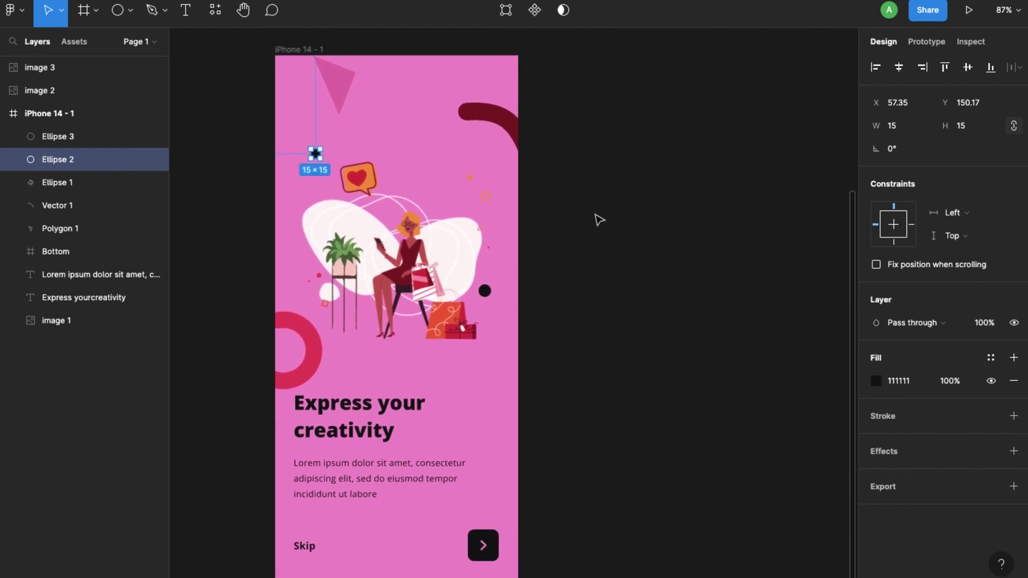
pyautogui.scroll(-3, 599, 220)
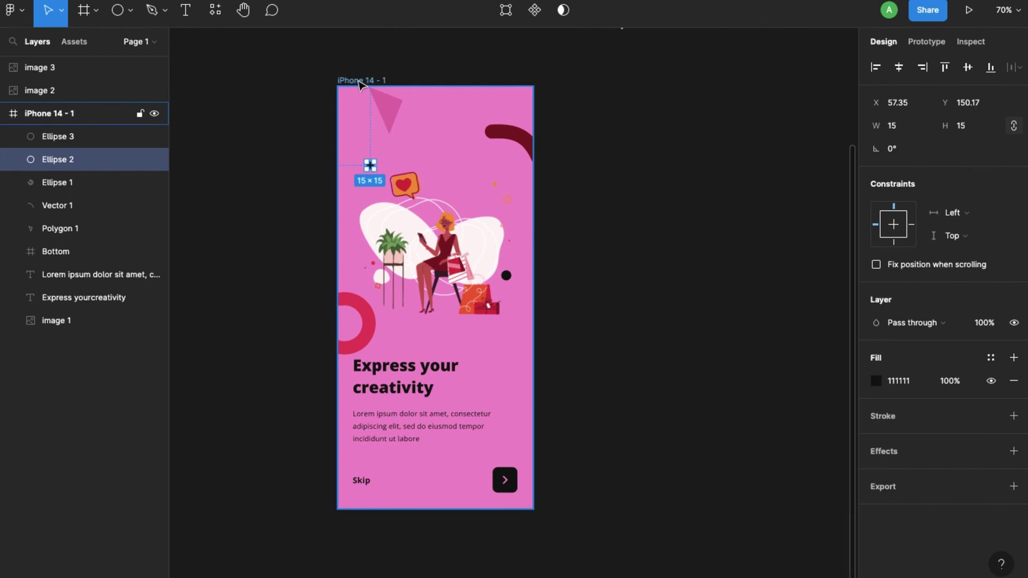
pyautogui.click(361, 84)
pyautogui.moveTo(361, 84); pyautogui.dragTo(653, 80)
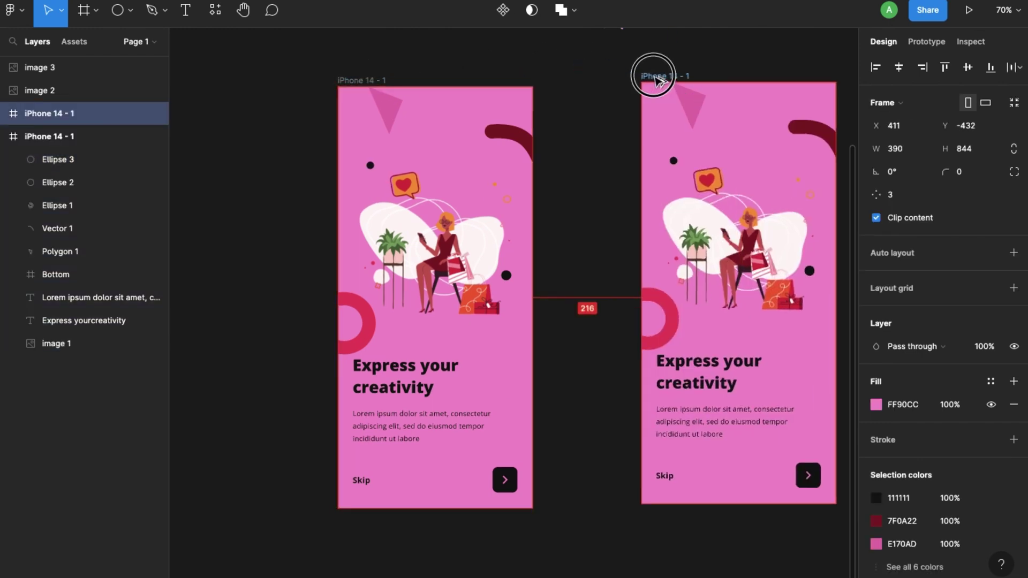
pyautogui.hscroll(5, 649, 85)
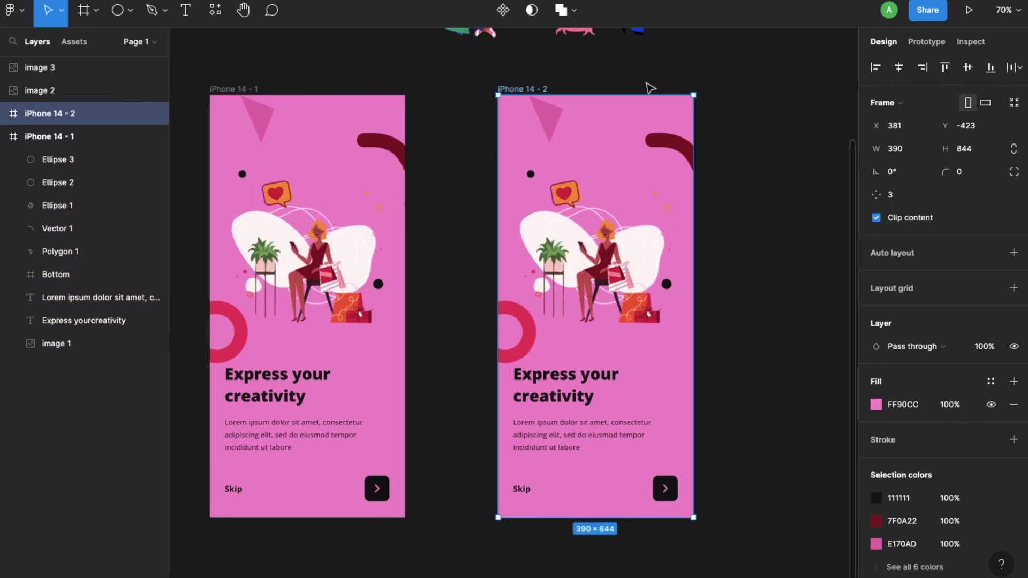
pyautogui.scroll(4, 651, 89)
# Place image 2 into the second screen, reorder its layer, and begin editing the heading
pyautogui.moveTo(467, 126); pyautogui.dragTo(615, 406)
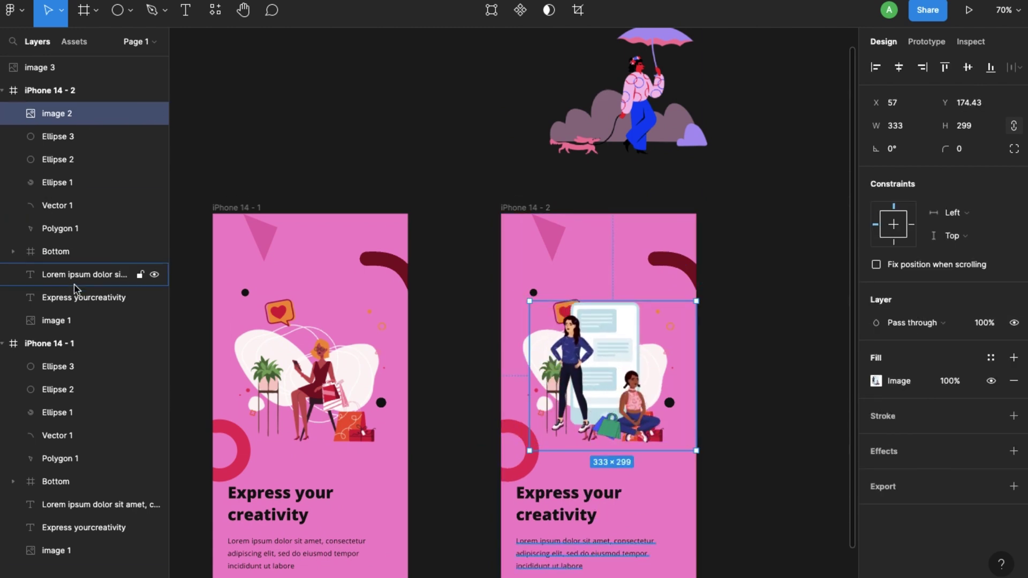
pyautogui.press('Escape')
pyautogui.moveTo(57, 113); pyautogui.dragTo(75, 298)
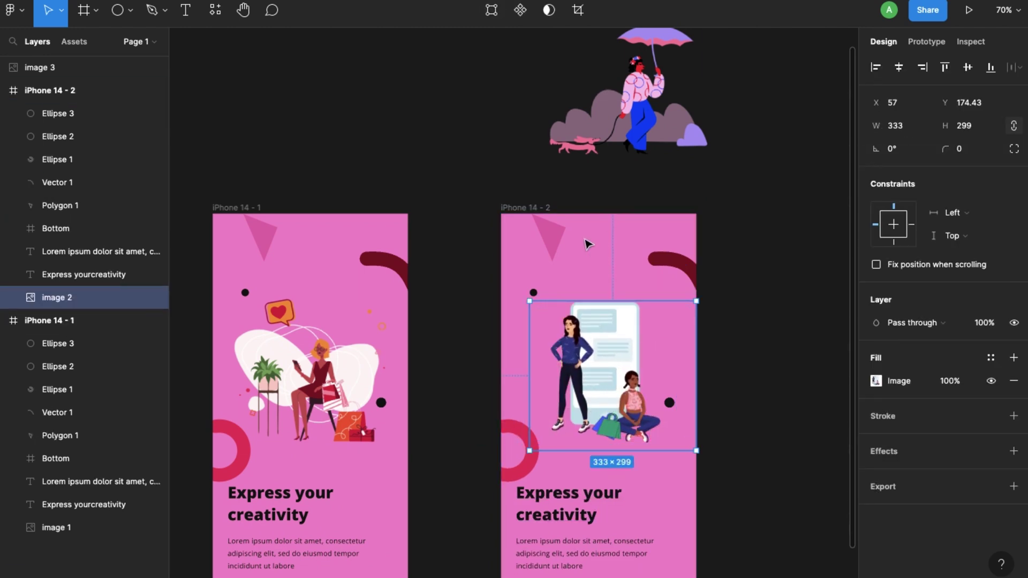
pyautogui.click(528, 207)
pyautogui.scroll(-4, 524, 374)
pyautogui.doubleClick(528, 384)
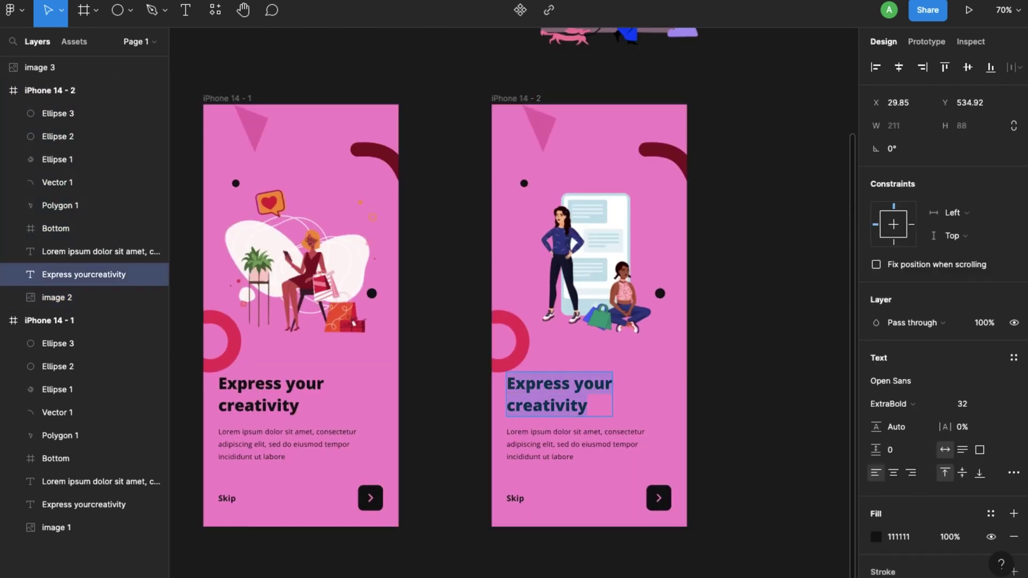
# Change the heading to 'Optimize every task' with 'task' on its own line
pyautogui.write('Optimize every task')
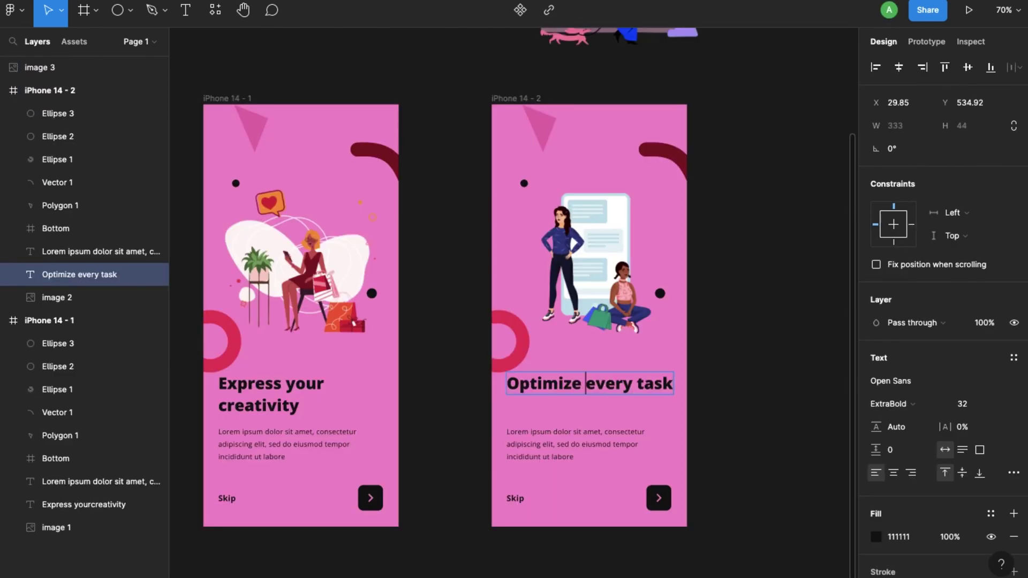
pyautogui.press('Right')
pyautogui.press('Right')
pyautogui.press('BackSpace')
pyautogui.press('Return')
pyautogui.click(726, 444)
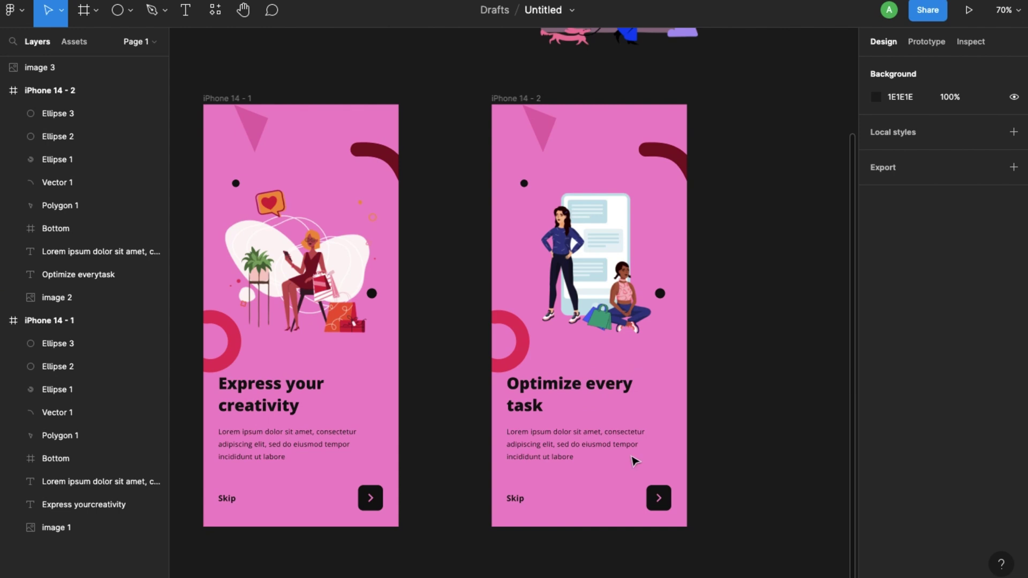
# Copy the arrow icon to Skip's spot, darken its colour, and delete the Skip label
pyautogui.click(515, 498)
pyautogui.click(516, 500)
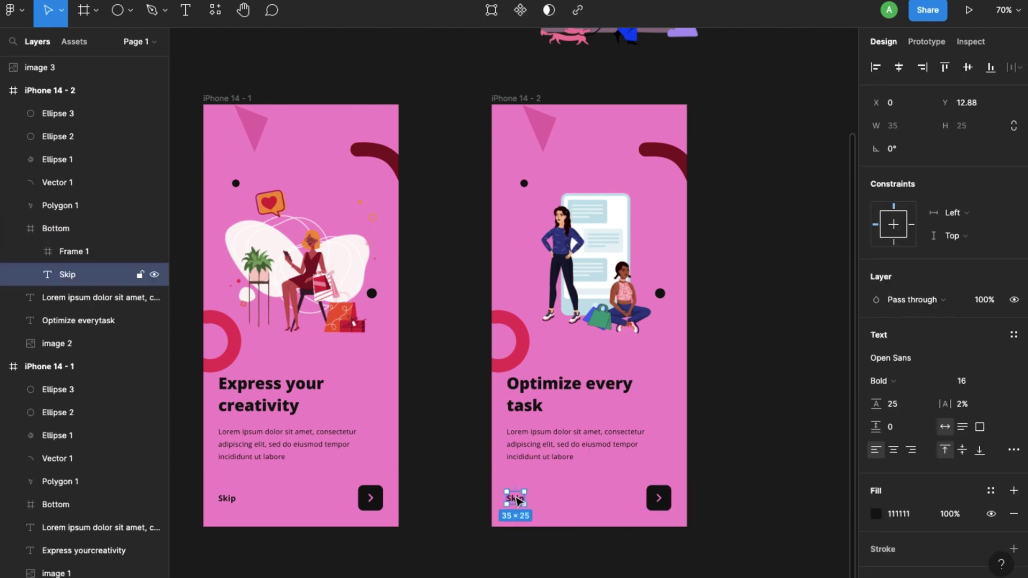
pyautogui.click(659, 500)
pyautogui.doubleClick(660, 500)
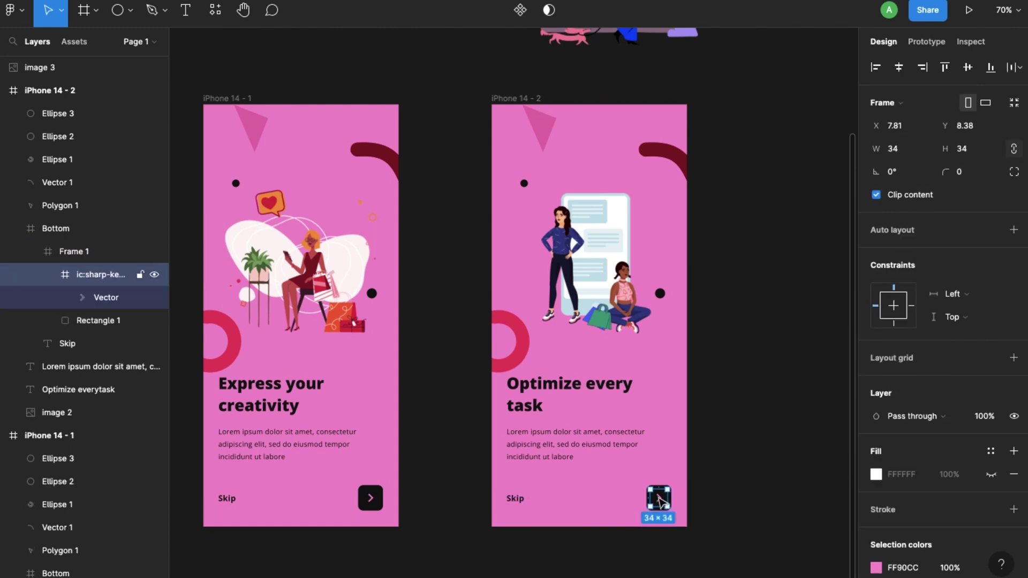
pyautogui.doubleClick(661, 501)
pyautogui.moveTo(661, 501); pyautogui.dragTo(516, 503)
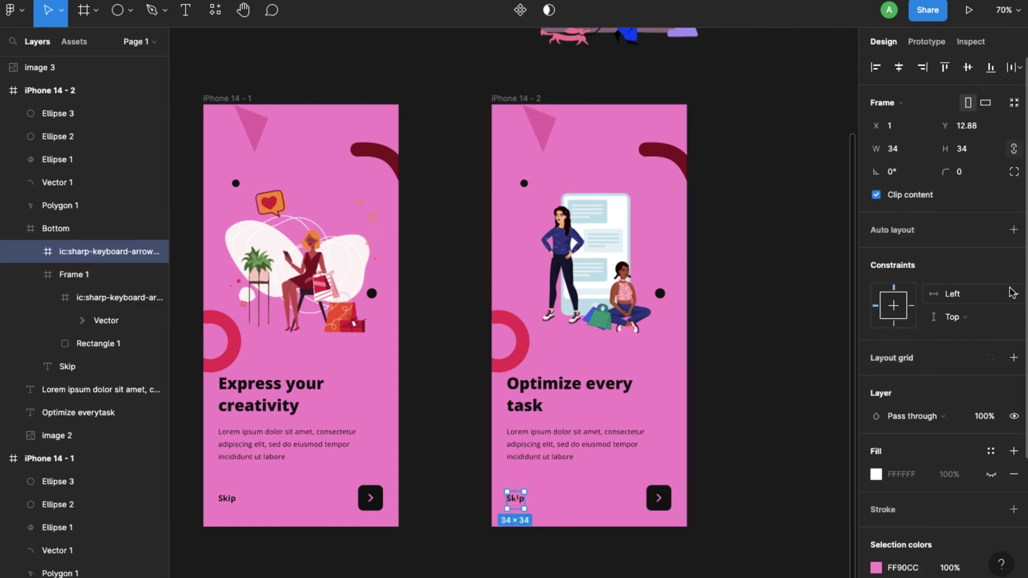
pyautogui.click(876, 567)
pyautogui.moveTo(728, 373); pyautogui.dragTo(688, 395)
pyautogui.click(67, 366)
pyautogui.press('Delete')
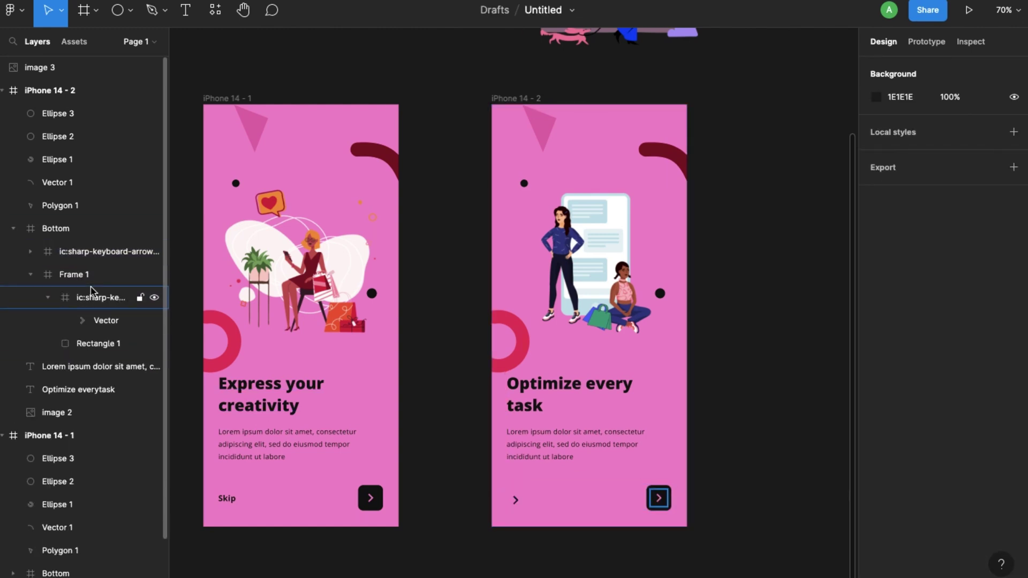
# Name the copied arrow layer 'back' and rotate it 180° to point left
pyautogui.click(53, 297)
pyautogui.doubleClick(69, 251)
pyautogui.write('back')
pyautogui.press('Return')
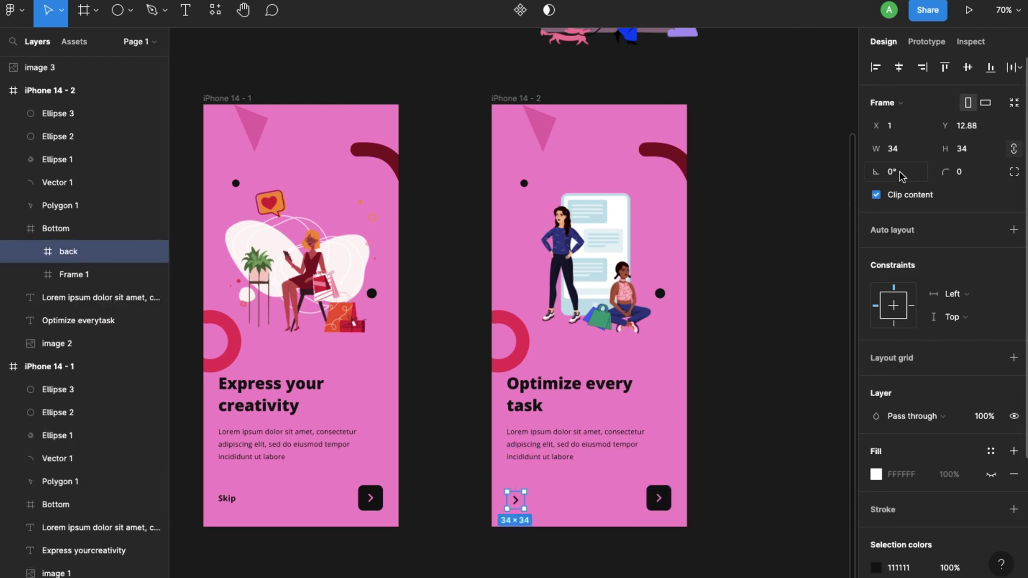
pyautogui.write('180')
pyautogui.press('Return')
pyautogui.press('Escape')
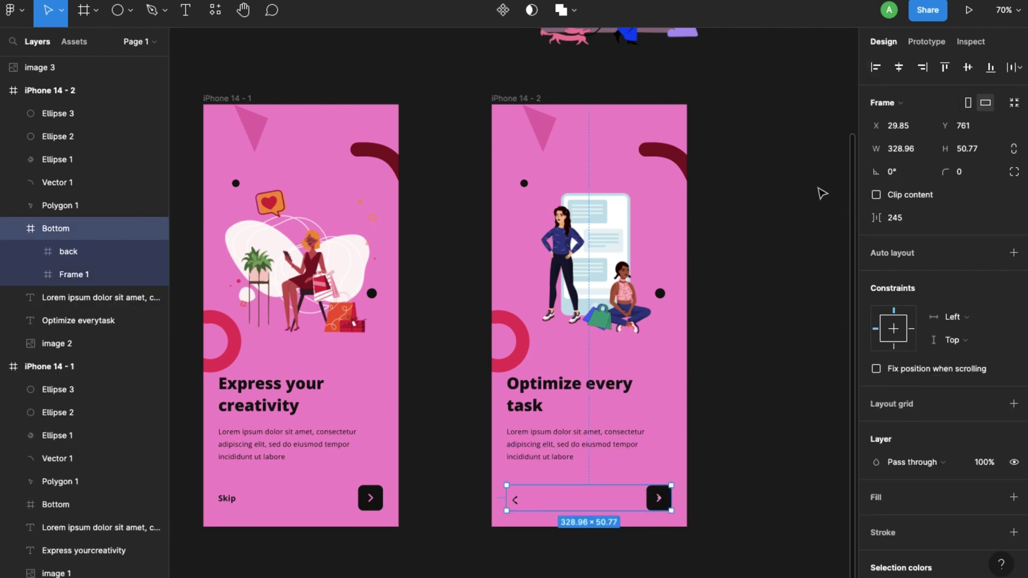
# Align the next button Frame 1 to the right edge of the Bottom bar
pyautogui.click(514, 498)
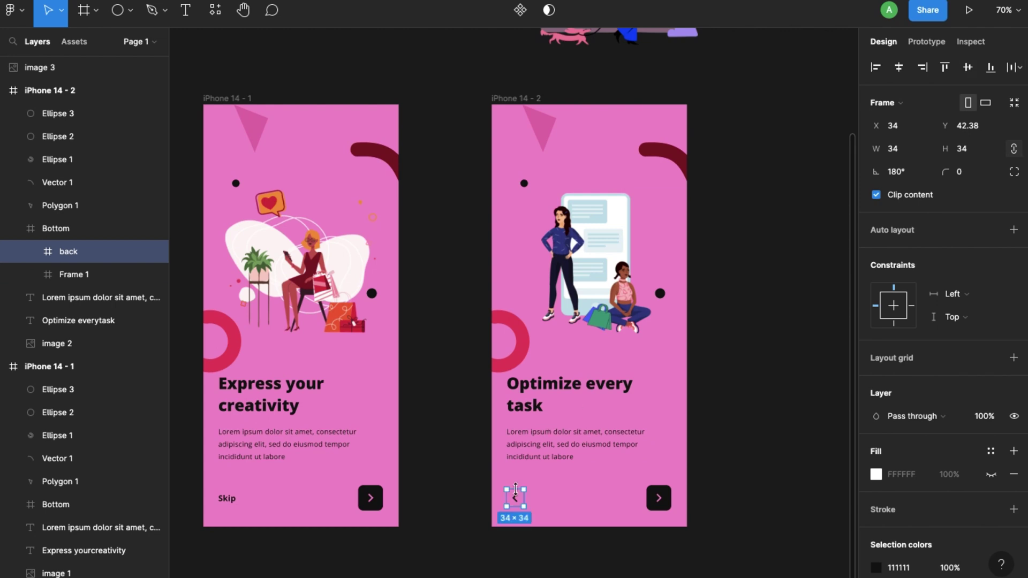
pyautogui.press('Escape')
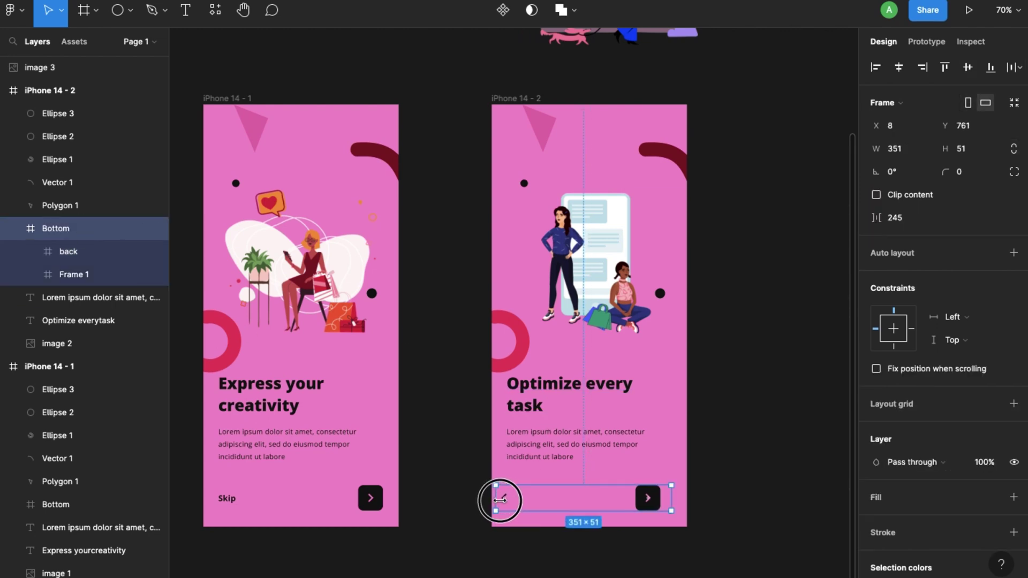
pyautogui.click(74, 274)
pyautogui.click(922, 67)
pyautogui.click(816, 315)
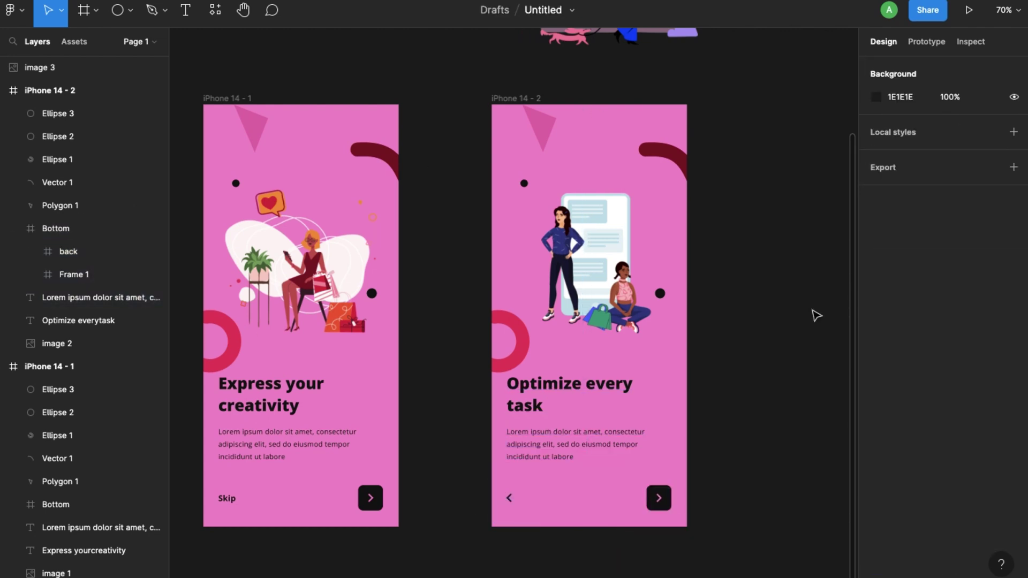
# Fill iPhone 14 - 2 with yellow FFE790 and recolour its triangle gold
pyautogui.click(515, 98)
pyautogui.click(876, 404)
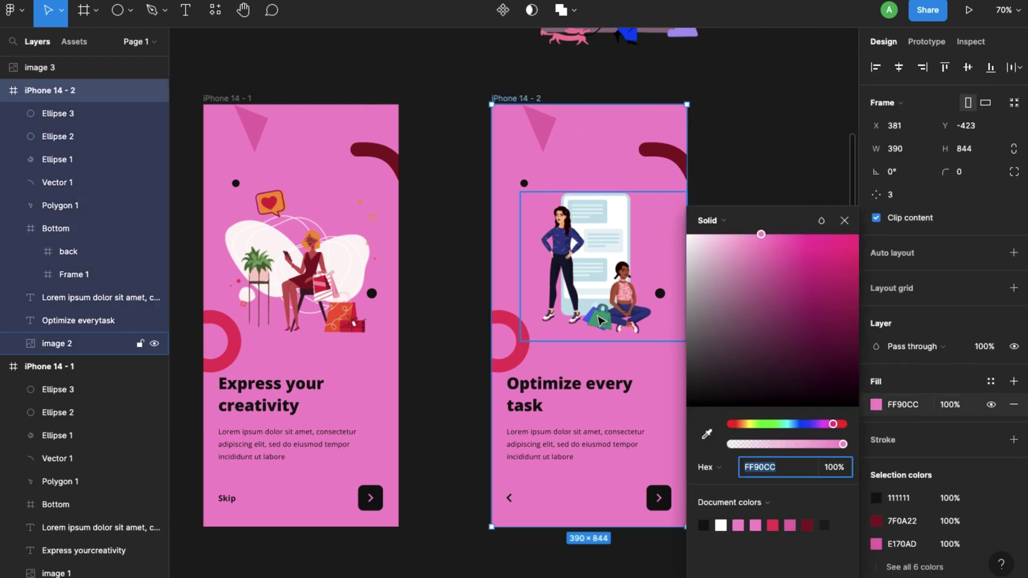
pyautogui.click(745, 424)
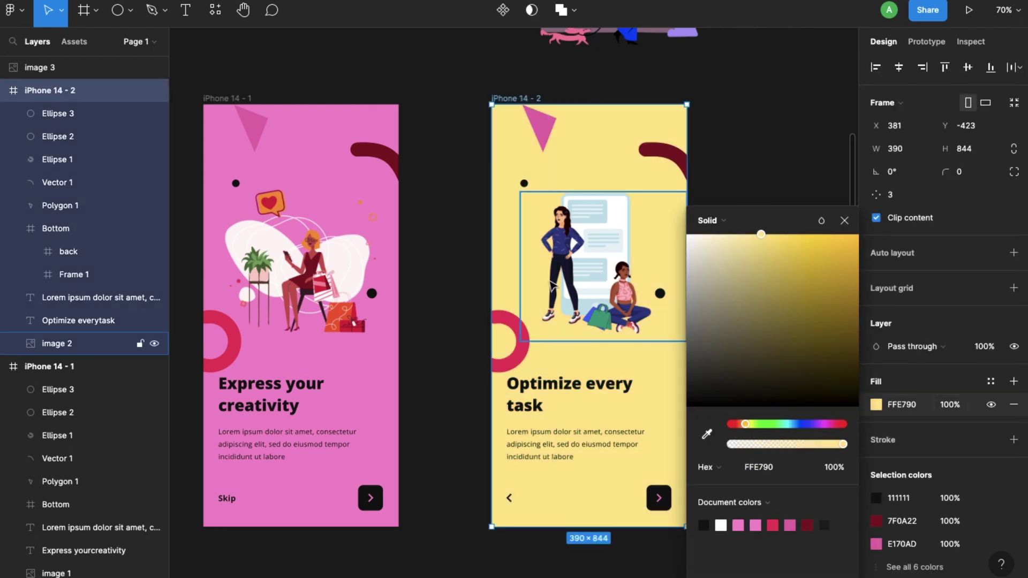
pyautogui.click(540, 126)
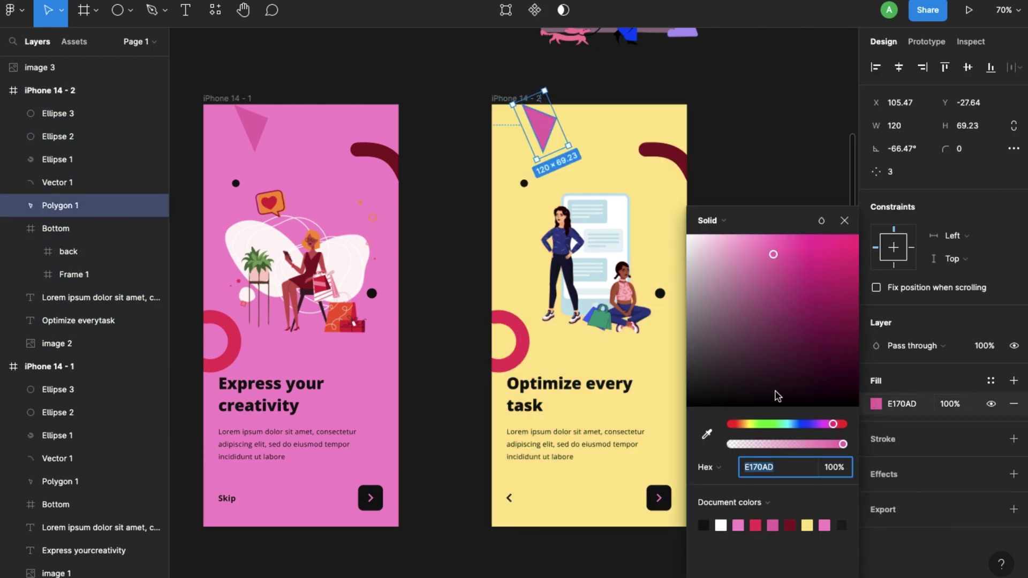
pyautogui.click(707, 434)
pyautogui.click(614, 170)
pyautogui.moveTo(762, 236)
pyautogui.mouseDown()
pyautogui.moveTo(798, 254)
pyautogui.moveTo(848, 245)
pyautogui.mouseUp()
# Turn the arc's stroke navy and the ring's fill green with the eyedropper
pyautogui.click(149, 182)
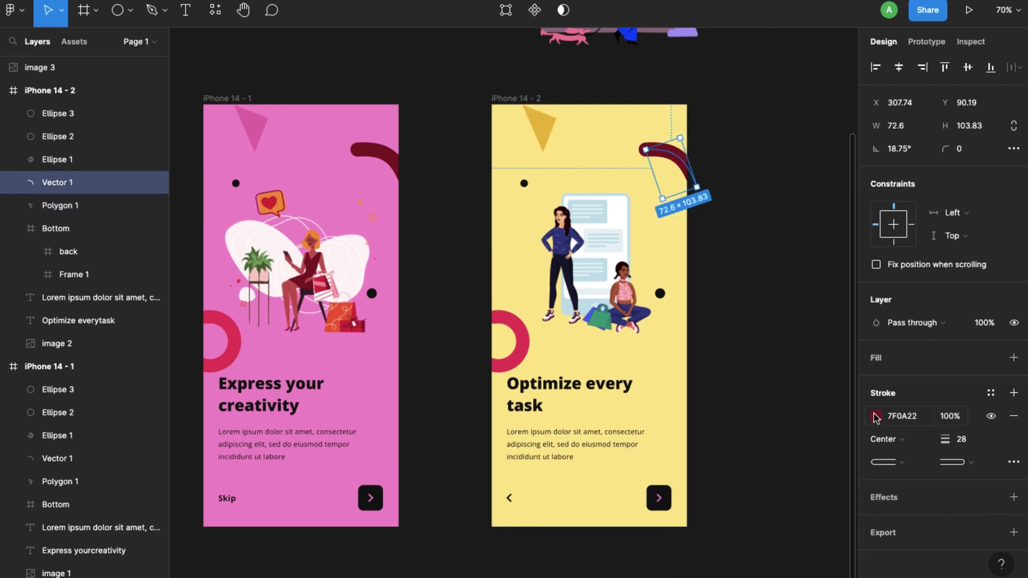
pyautogui.click(876, 416)
pyautogui.click(706, 433)
pyautogui.click(563, 238)
pyautogui.click(57, 159)
pyautogui.click(876, 403)
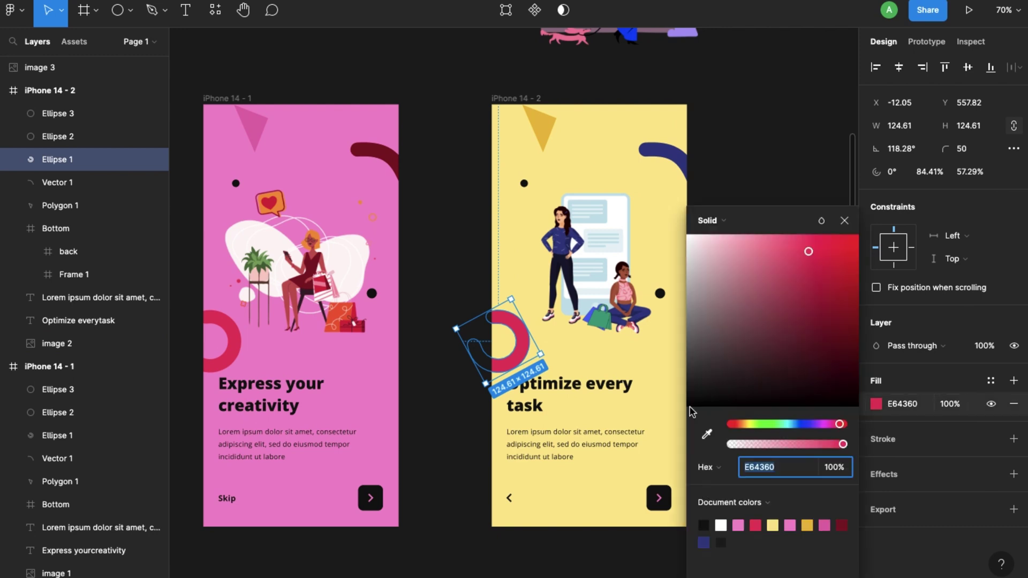
pyautogui.click(706, 434)
pyautogui.click(789, 97)
pyautogui.click(707, 433)
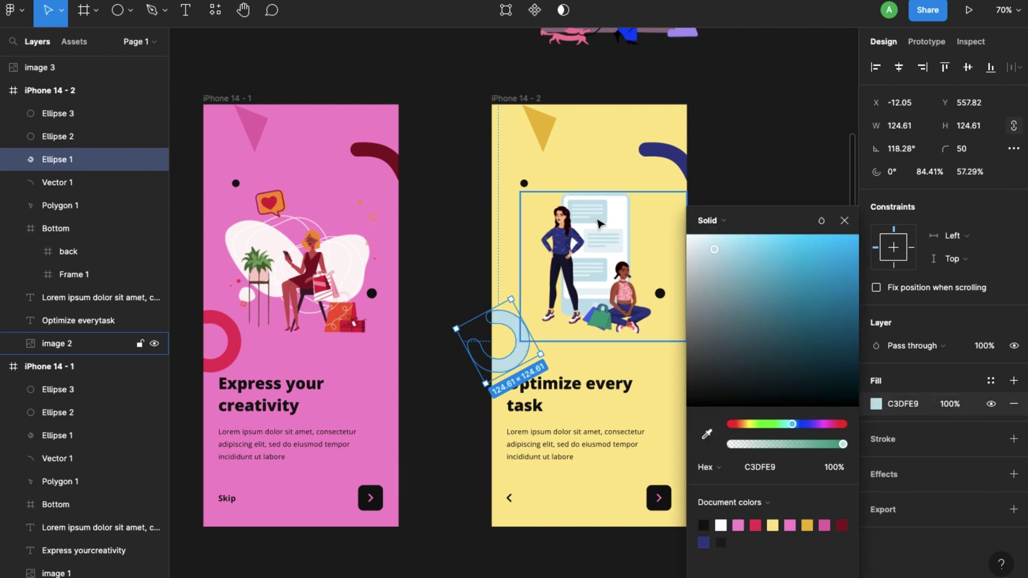
pyautogui.click(706, 433)
pyautogui.click(844, 220)
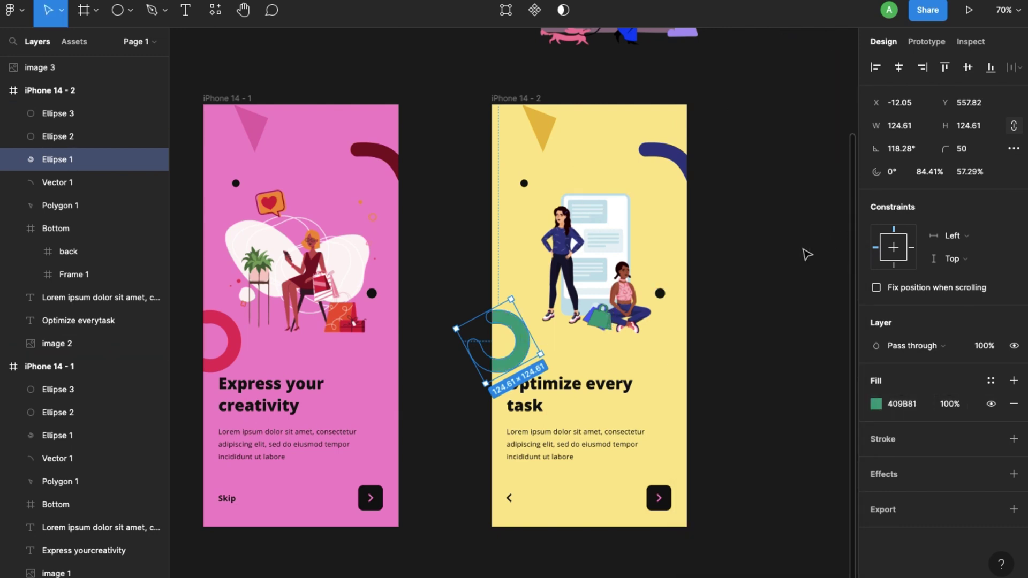
# Colour the next button's arrow icon with the screen's yellow
pyautogui.click(805, 255)
pyautogui.doubleClick(659, 497)
pyautogui.doubleClick(658, 496)
pyautogui.click(875, 567)
pyautogui.press('i')
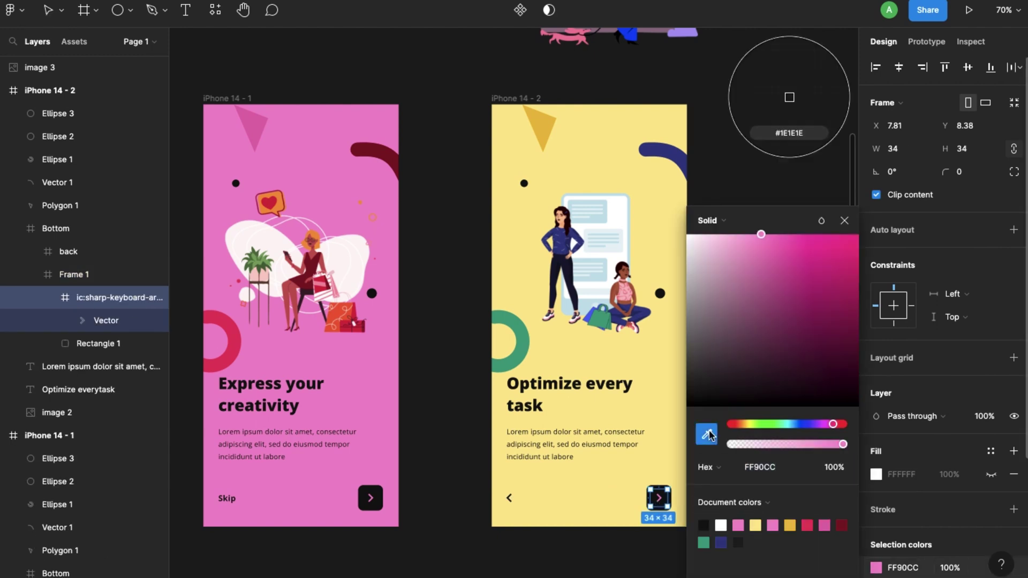
pyautogui.click(680, 227)
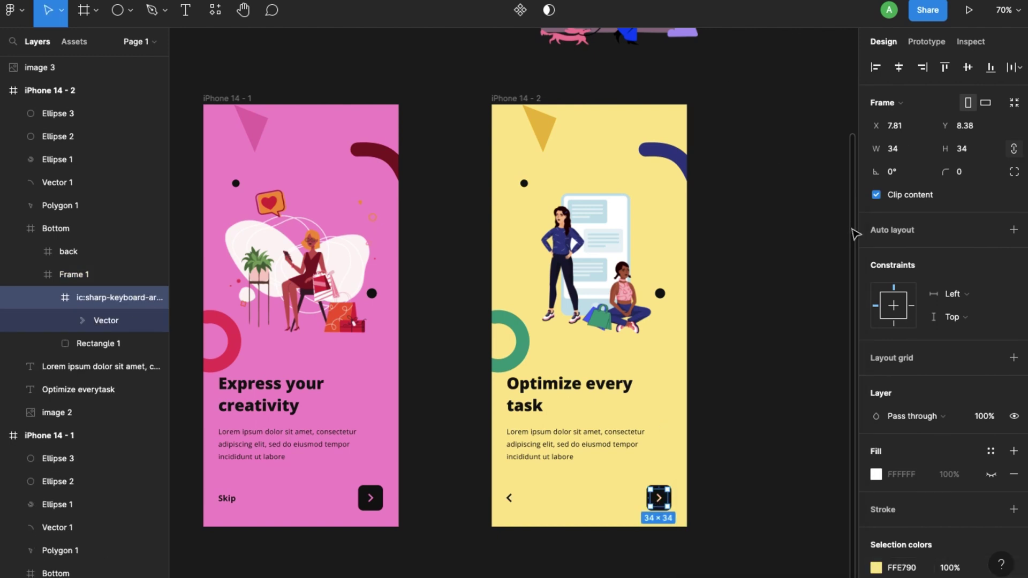
pyautogui.click(781, 275)
pyautogui.click(521, 354)
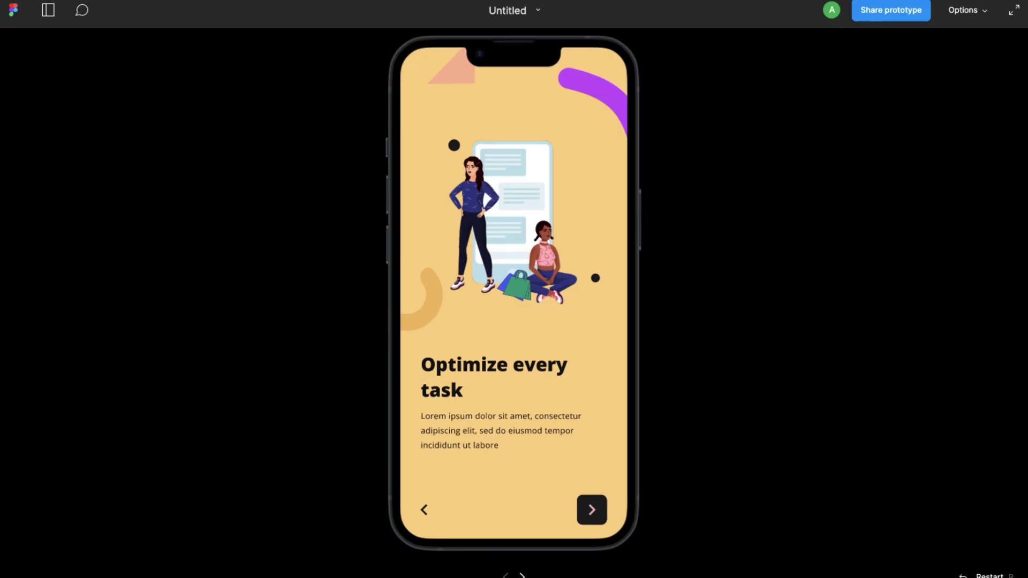
# Swipe the preview back to 'Express your creativity' and forward to 'Optimize every task'
pyautogui.moveTo(473, 317); pyautogui.dragTo(638, 349)
pyautogui.moveTo(573, 352); pyautogui.dragTo(404, 361)
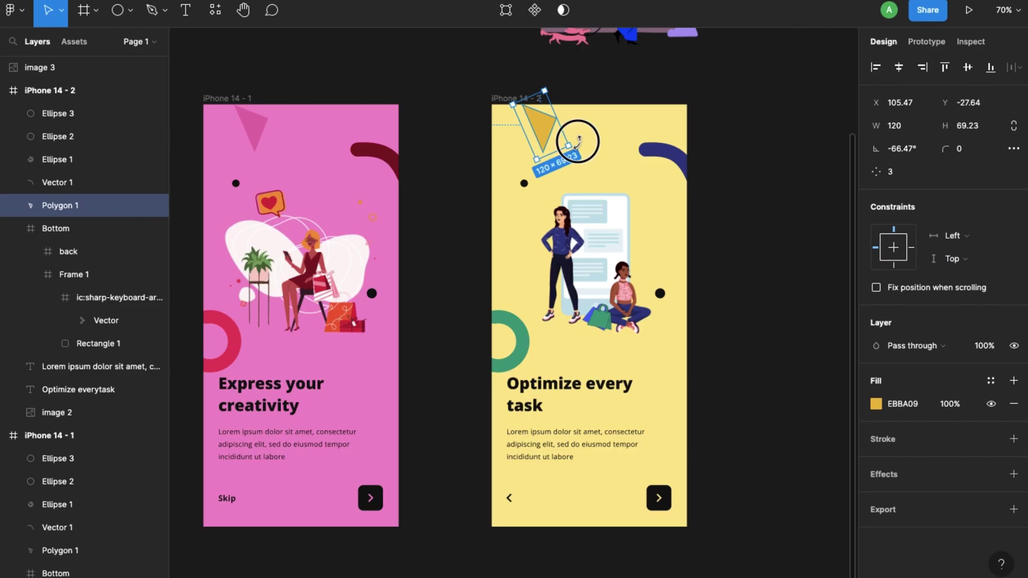
pyautogui.moveTo(575, 141); pyautogui.dragTo(524, 168)
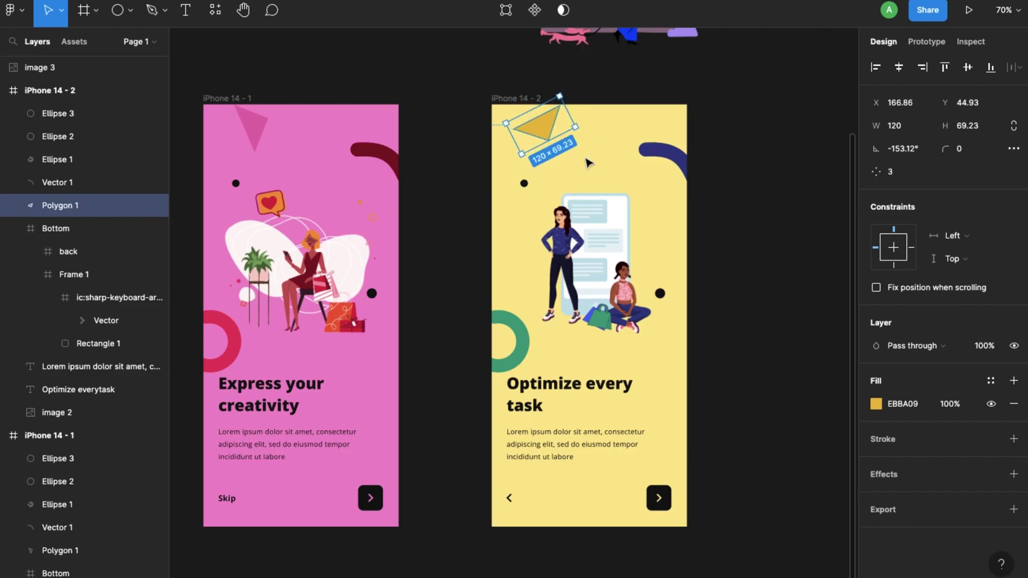
# Rotate the navy arc (Vector 1) to -71° along the screen's right edge
pyautogui.click(685, 158)
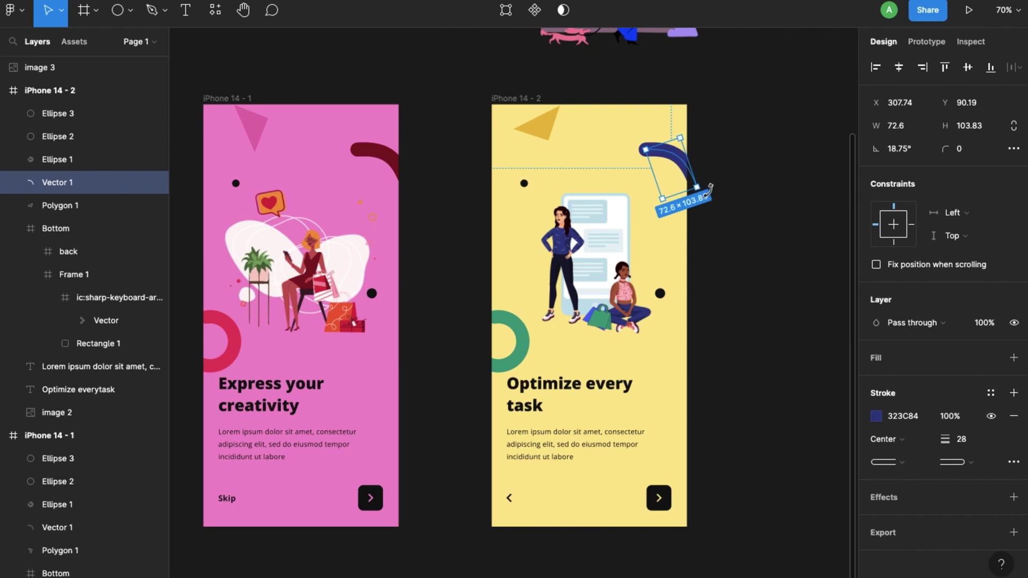
pyautogui.moveTo(709, 189); pyautogui.dragTo(678, 218)
pyautogui.moveTo(639, 234); pyautogui.dragTo(634, 229)
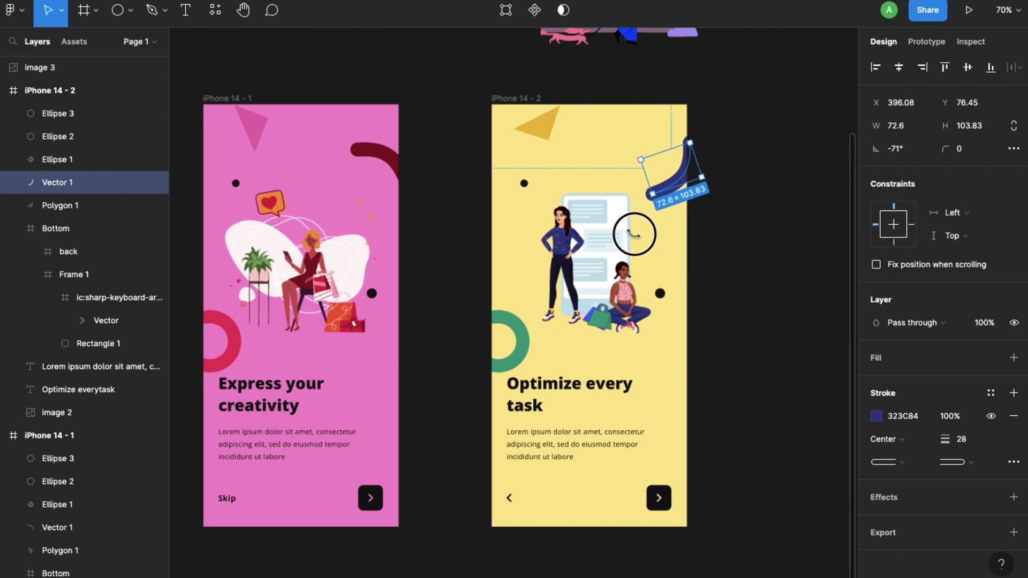
# Rotate the green ring (Ellipse 1) to about 42° at the left edge
pyautogui.click(524, 338)
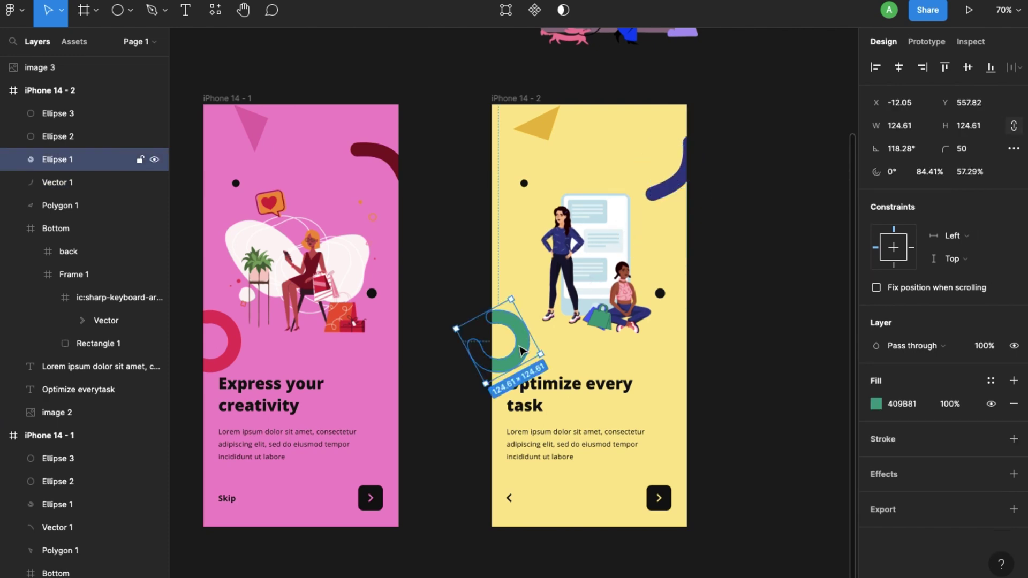
pyautogui.click(557, 358)
pyautogui.click(524, 355)
pyautogui.click(550, 356)
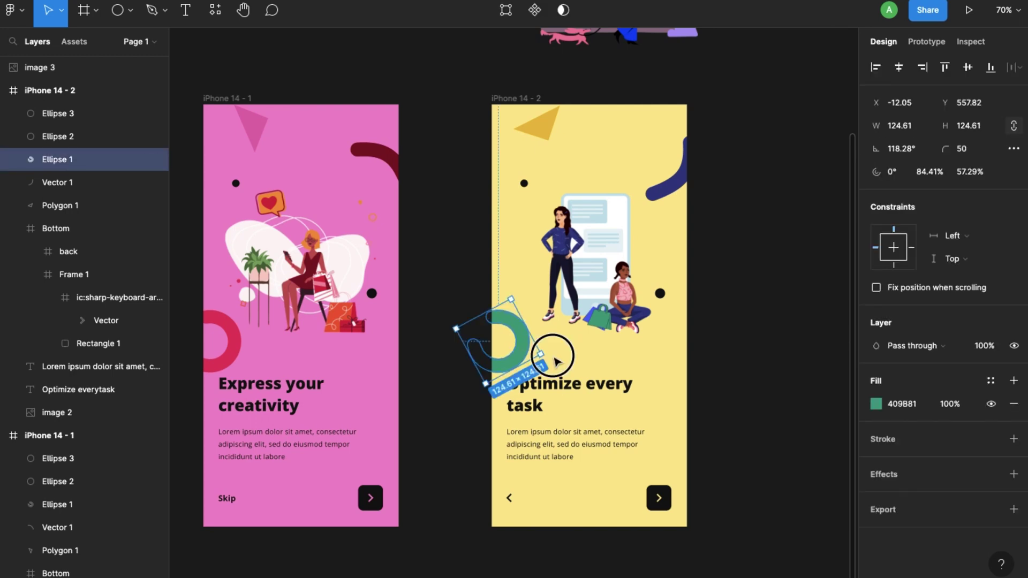
pyautogui.click(528, 354)
pyautogui.moveTo(546, 358); pyautogui.dragTo(459, 384)
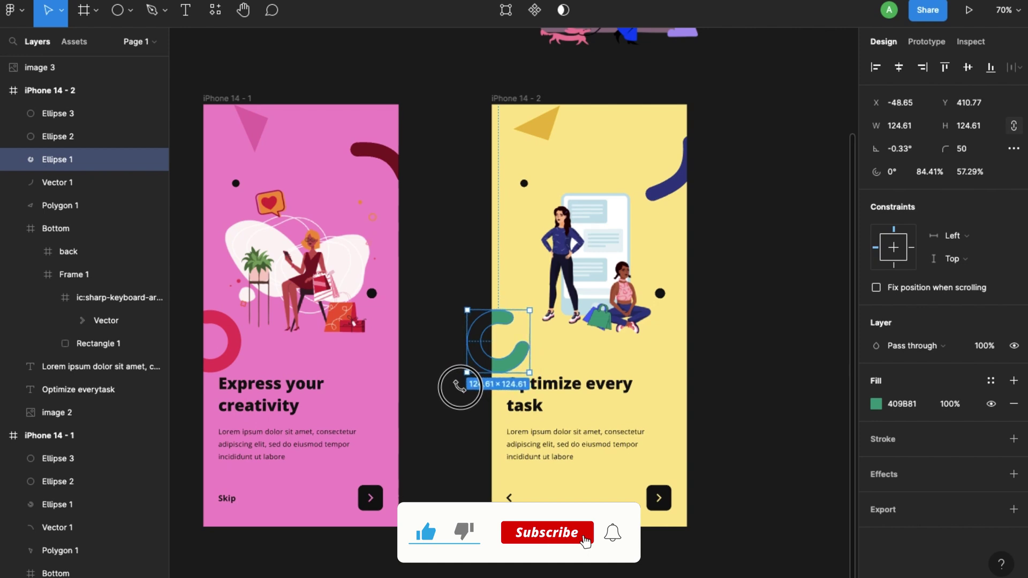
pyautogui.click(715, 320)
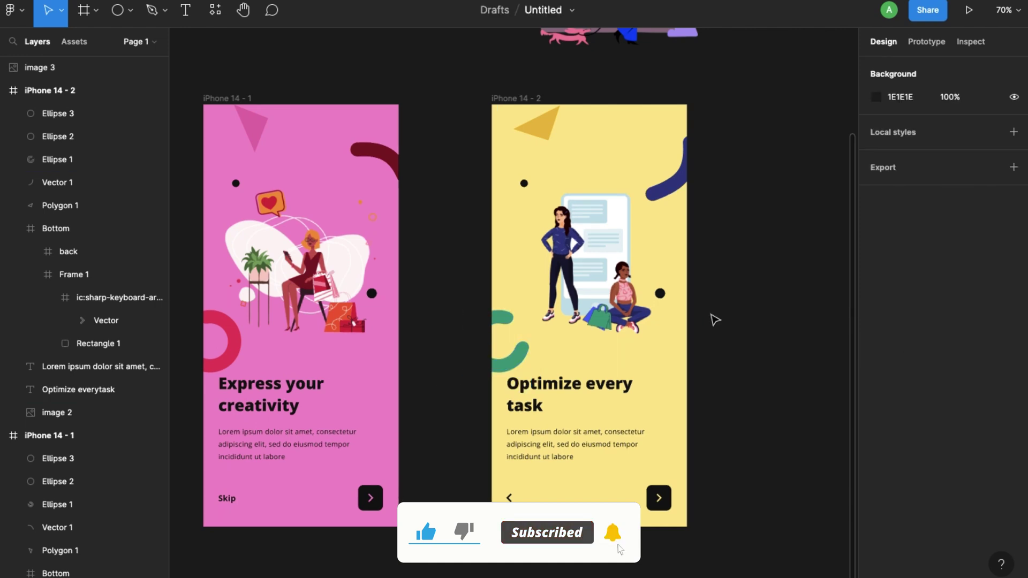
pyautogui.hscroll(2, 716, 319)
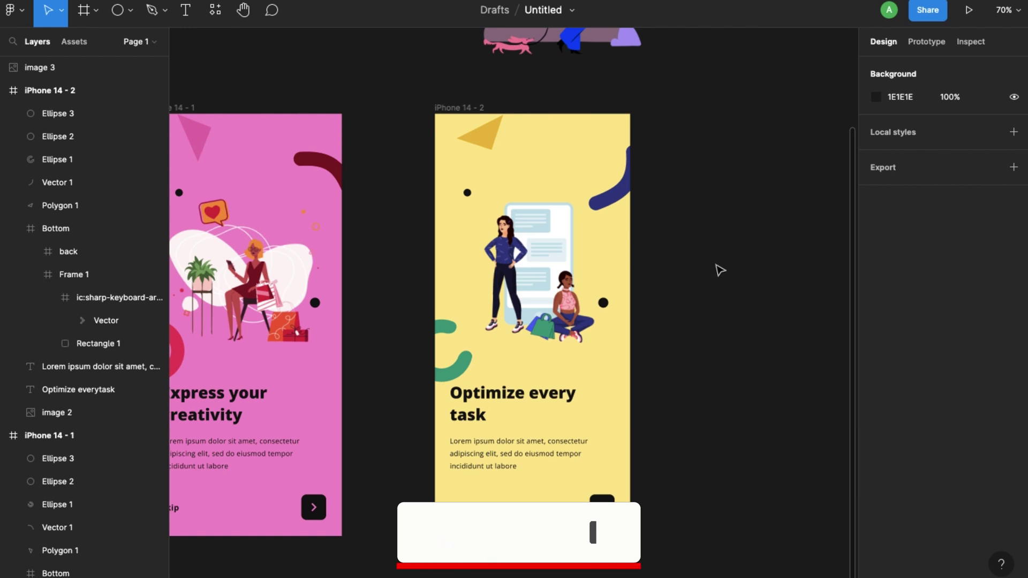
# Duplicate the second screen as iPhone 14 - 3
pyautogui.scroll(1, 720, 270)
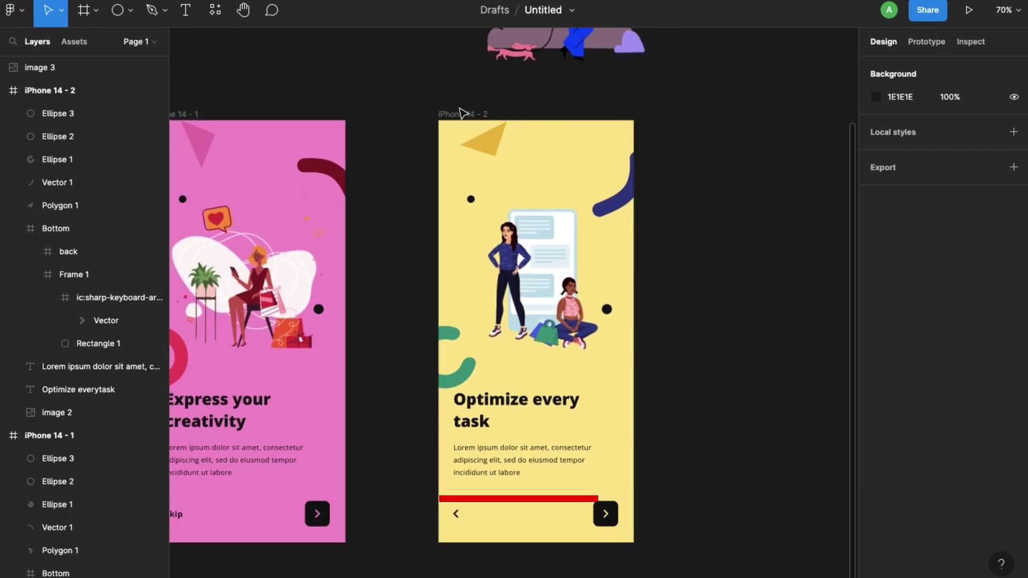
pyautogui.click(460, 114)
pyautogui.moveTo(449, 118); pyautogui.dragTo(742, 116)
pyautogui.hscroll(3, 738, 120)
pyautogui.hscroll(2, 737, 122)
pyautogui.scroll(2, 773, 259)
# Put image 3 at the bottom of iPhone 14 - 3 and change its heading to 'Work more effectively'
pyautogui.moveTo(374, 80); pyautogui.dragTo(600, 360)
pyautogui.click(13, 228)
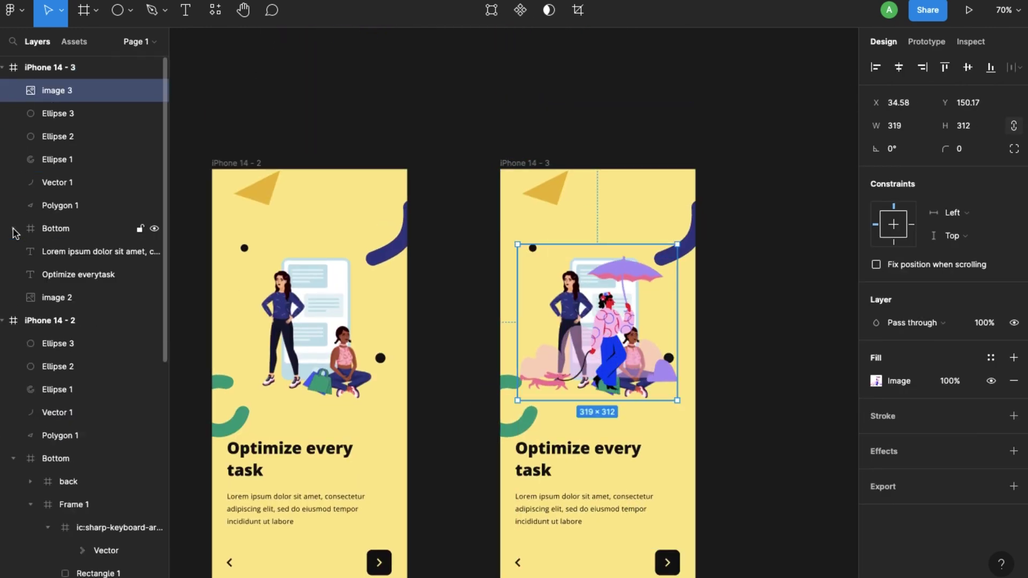
pyautogui.click(13, 458)
pyautogui.moveTo(87, 90); pyautogui.dragTo(69, 276)
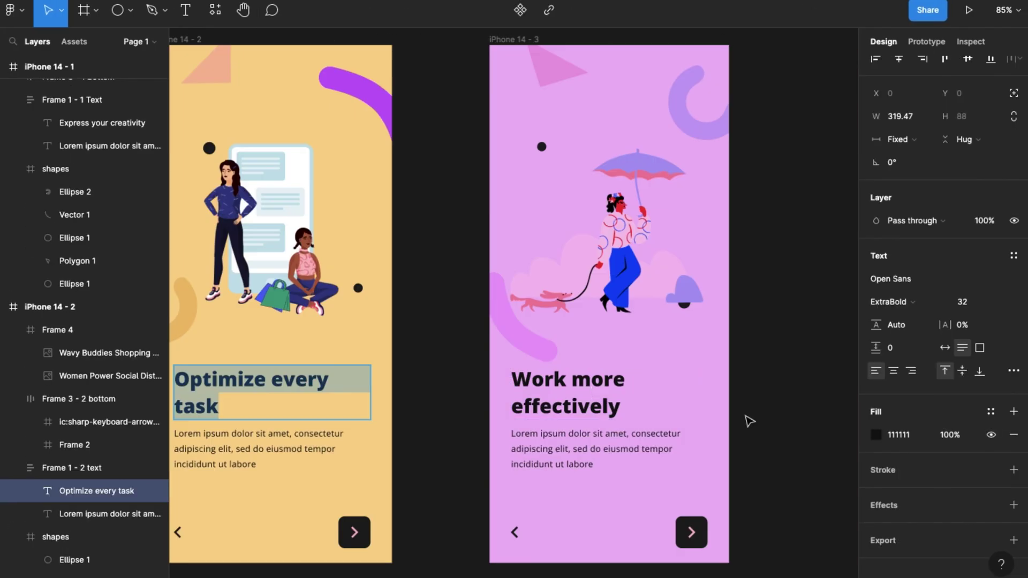
pyautogui.click(565, 393)
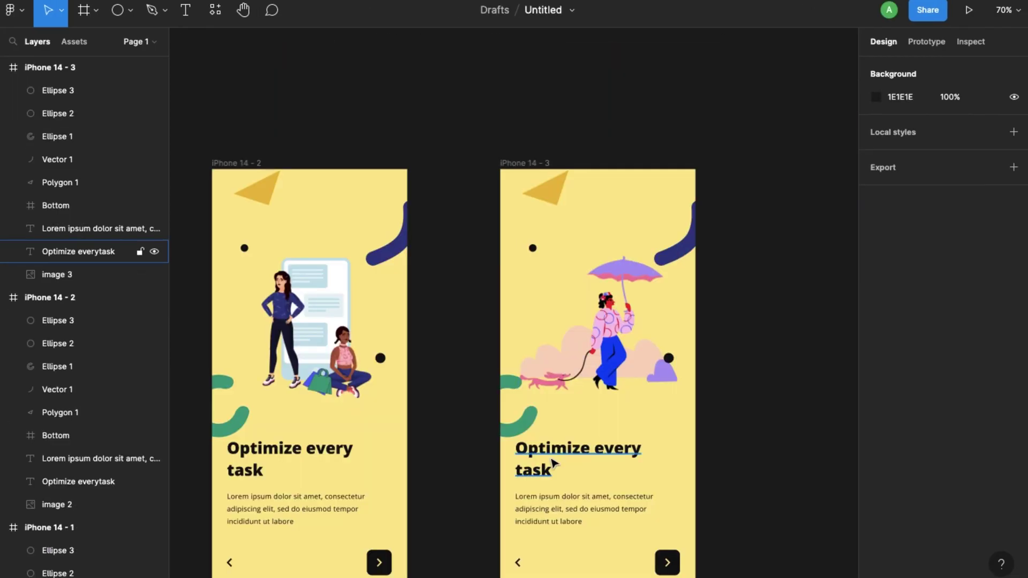
pyautogui.hotkey('ctrl', 'shift', 'r')
# On iPhone 14 - 2, move the small circle Ellipse 2 and the black dot Ellipse 3
pyautogui.hscroll(-3, 557, 202)
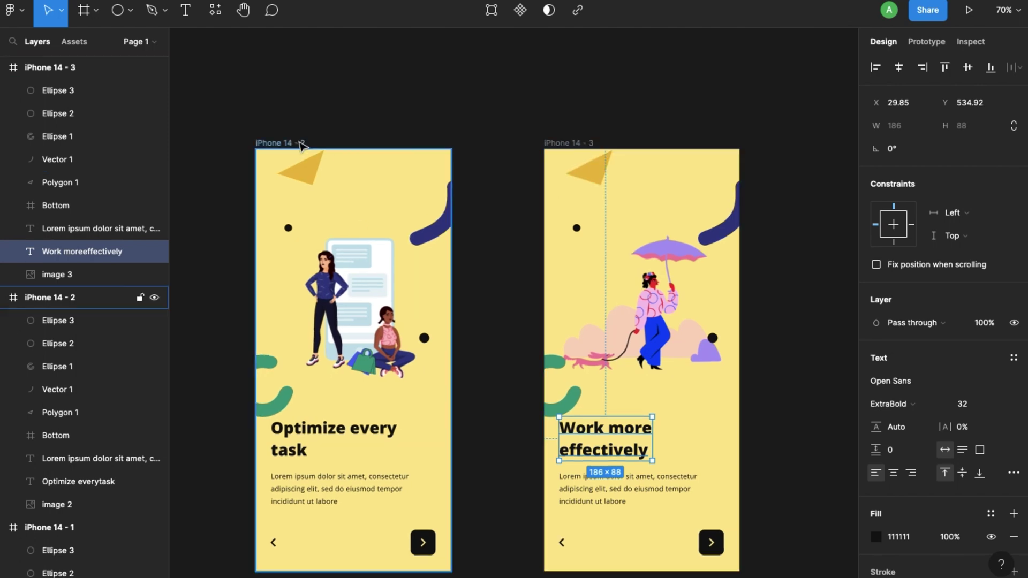
pyautogui.click(298, 144)
pyautogui.scroll(5, 511, 300)
pyautogui.scroll(-5, 519, 323)
pyautogui.click(433, 216)
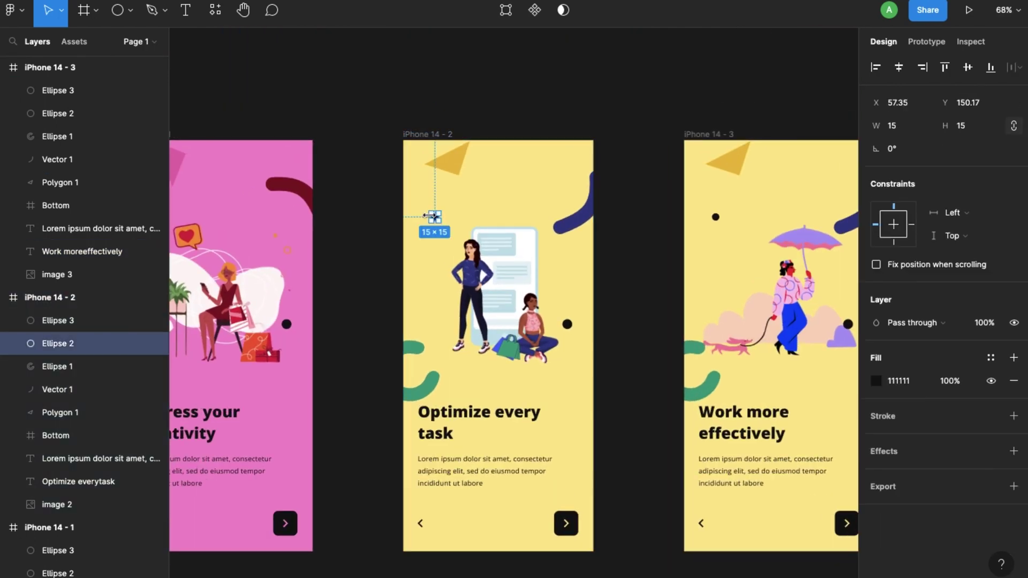
pyautogui.moveTo(437, 221); pyautogui.dragTo(566, 323)
pyautogui.click(567, 324)
pyautogui.scroll(5, 568, 326)
pyautogui.doubleClick(568, 325)
pyautogui.press('Escape')
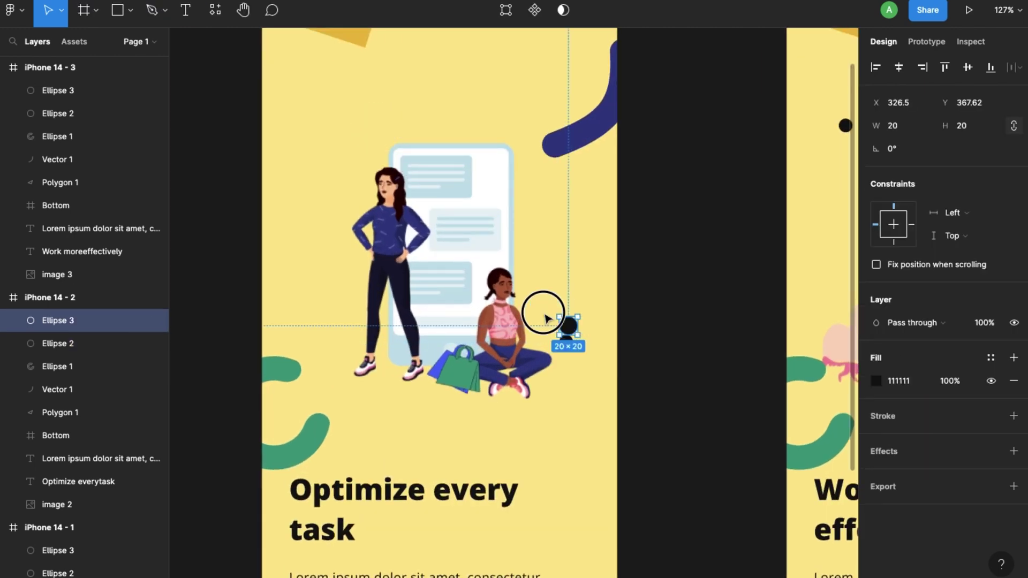
pyautogui.moveTo(568, 326); pyautogui.dragTo(342, 117)
# Select the small dot beside the sitting woman, then the dot on the third screen
pyautogui.click(566, 341)
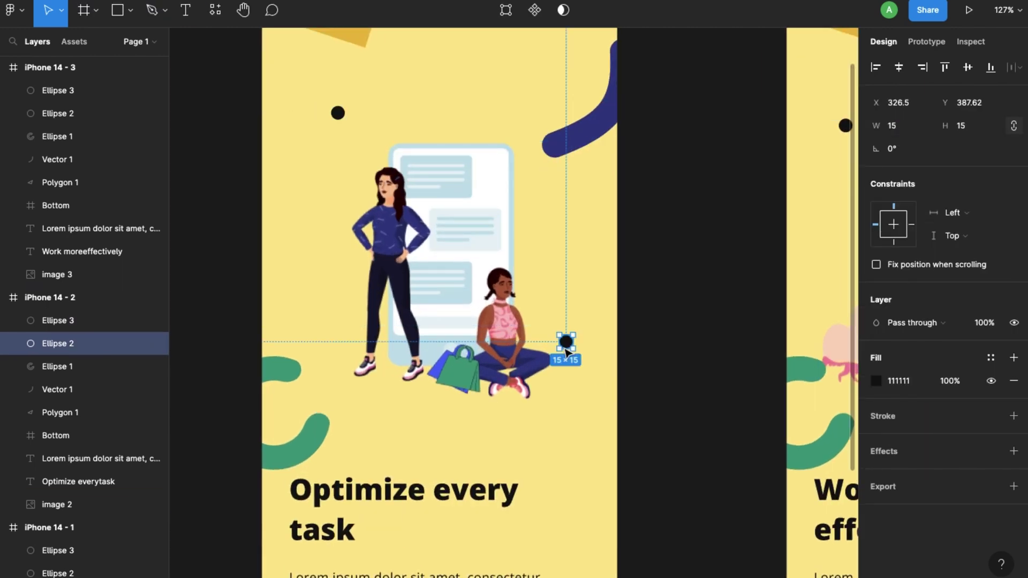
pyautogui.hscroll(3, 733, 355)
pyautogui.scroll(-5, 733, 354)
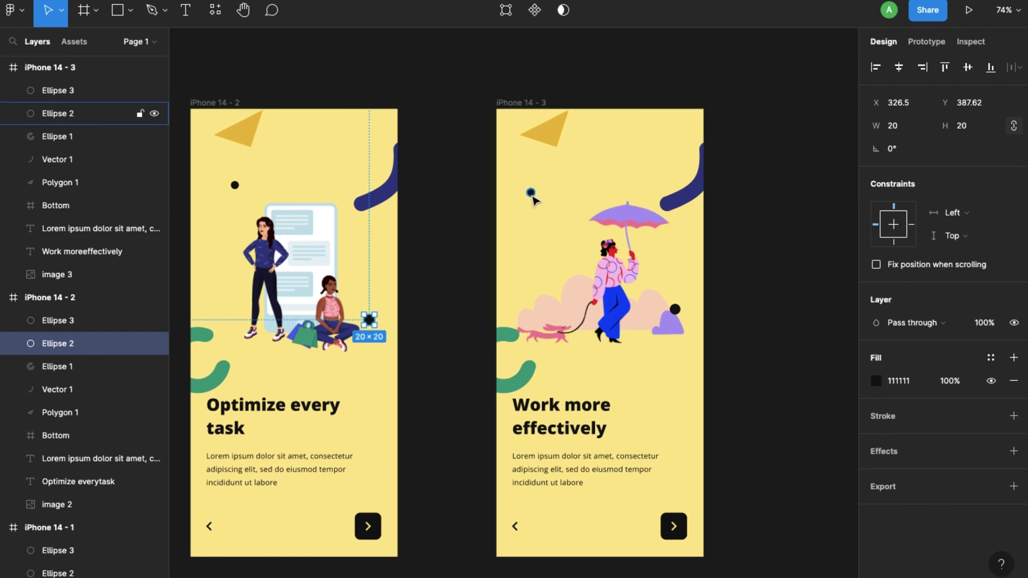
pyautogui.click(530, 193)
# Set iPhone 14 - 3's fill to pink FFC7F3 and give the next button's frame the same pink
pyautogui.press('Escape')
pyautogui.click(876, 405)
pyautogui.press('i')
pyautogui.click(667, 329)
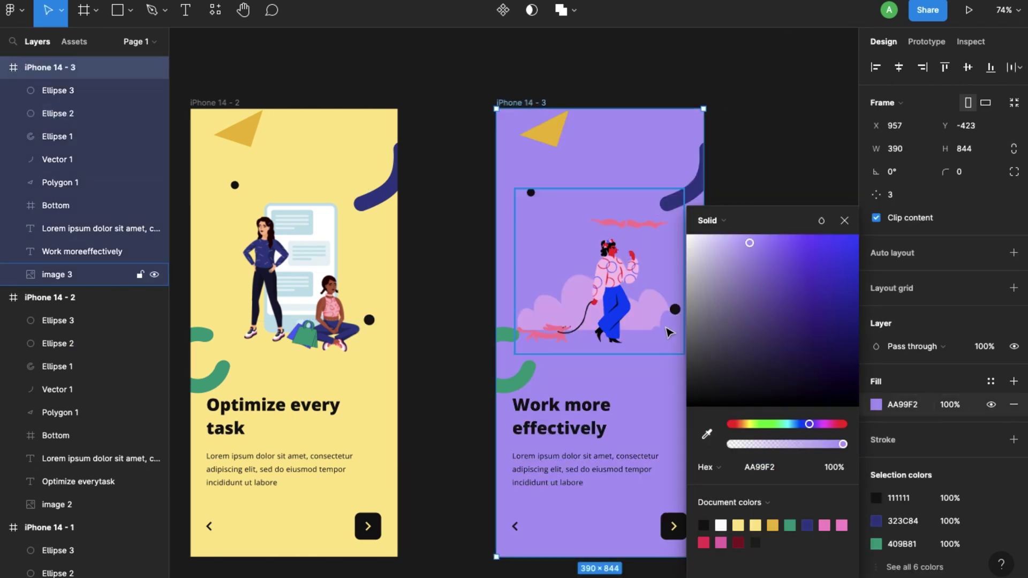
pyautogui.click(724, 234)
pyautogui.moveTo(809, 424); pyautogui.dragTo(829, 425)
pyautogui.click(757, 161)
pyautogui.doubleClick(673, 526)
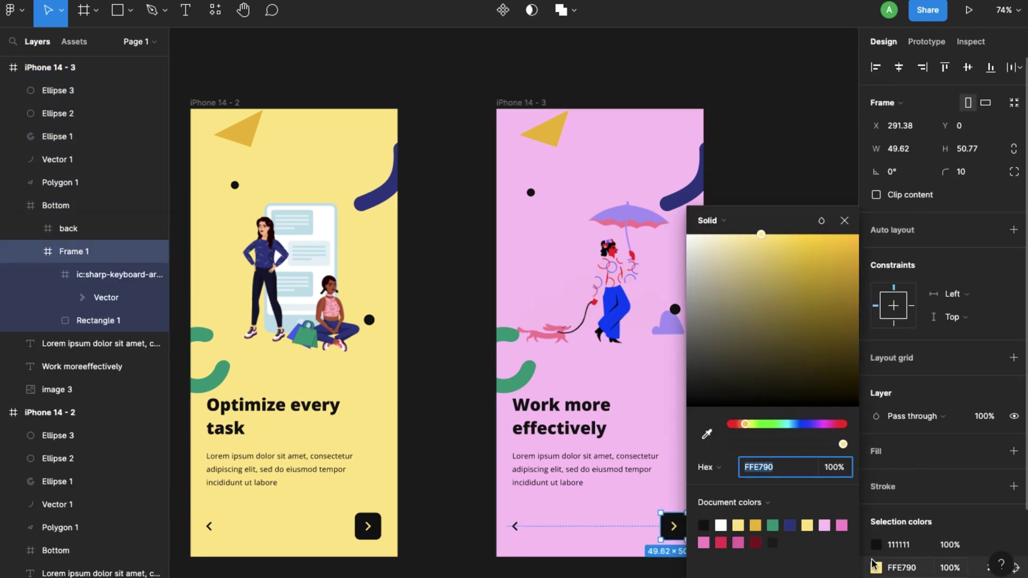
pyautogui.click(843, 524)
pyautogui.click(724, 168)
# Move the green ring top-right, the navy arc lower-left, and rotate the ring and triangle
pyautogui.moveTo(527, 377); pyautogui.dragTo(693, 186)
pyautogui.click(500, 368)
pyautogui.moveTo(499, 367); pyautogui.dragTo(447, 355)
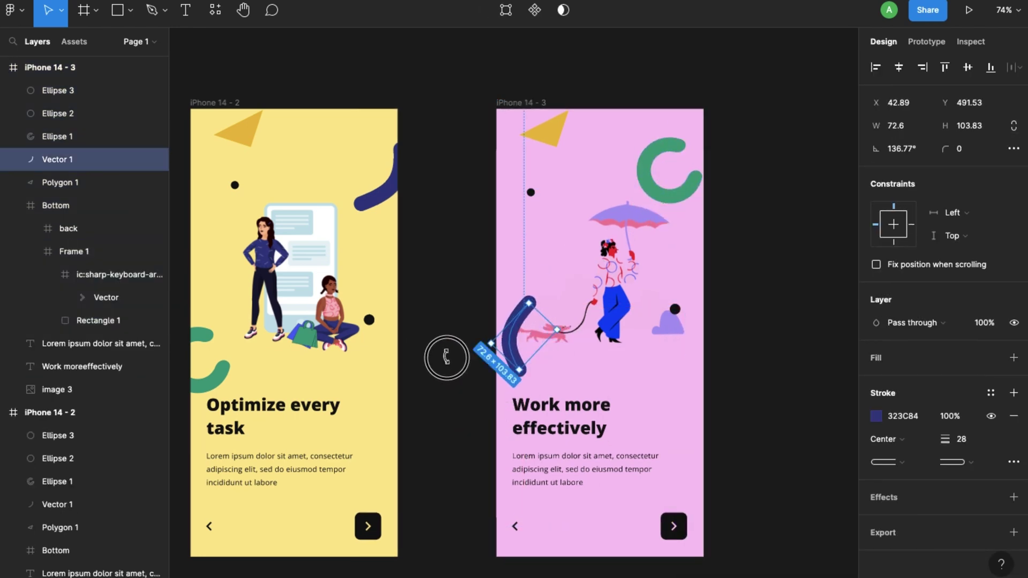
pyautogui.click(654, 182)
pyautogui.moveTo(706, 138); pyautogui.dragTo(551, 200)
pyautogui.click(544, 131)
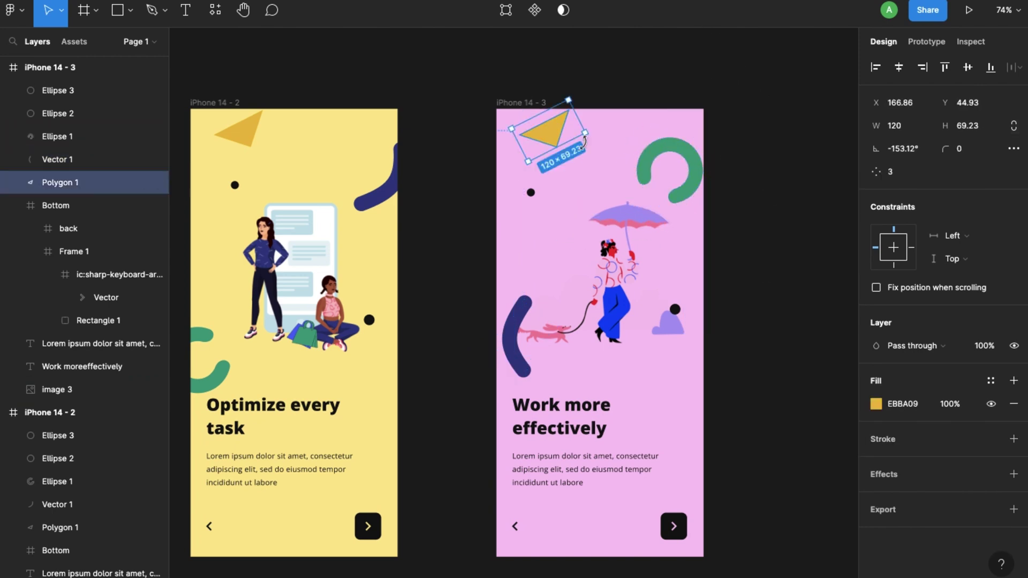
pyautogui.moveTo(527, 162); pyautogui.dragTo(657, 293)
# Resize the black dot to 20×20 and zoom out to all three screens
pyautogui.click(900, 125)
pyautogui.write('20')
pyautogui.press('Return')
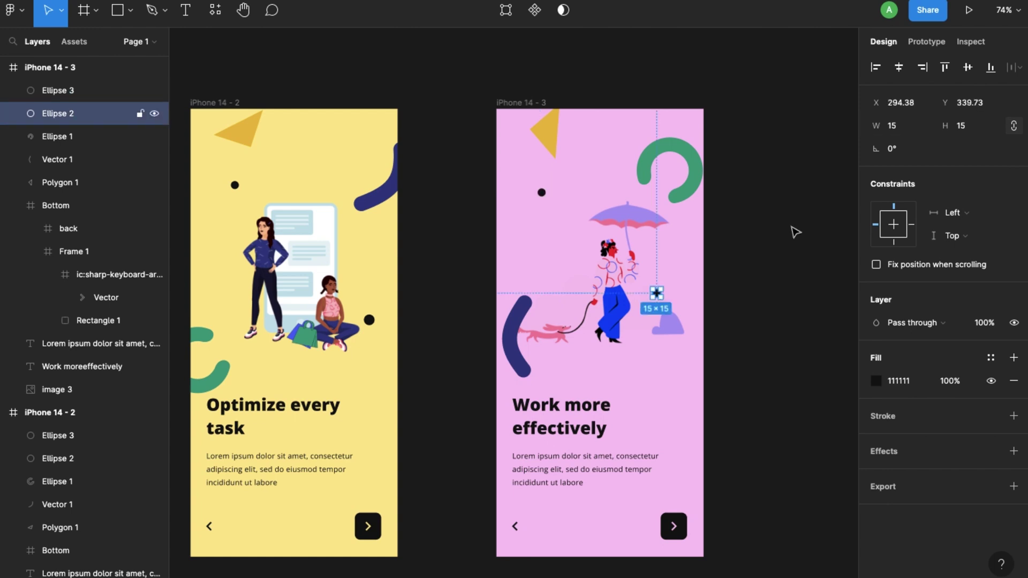
pyautogui.hotkey('shift', '1')
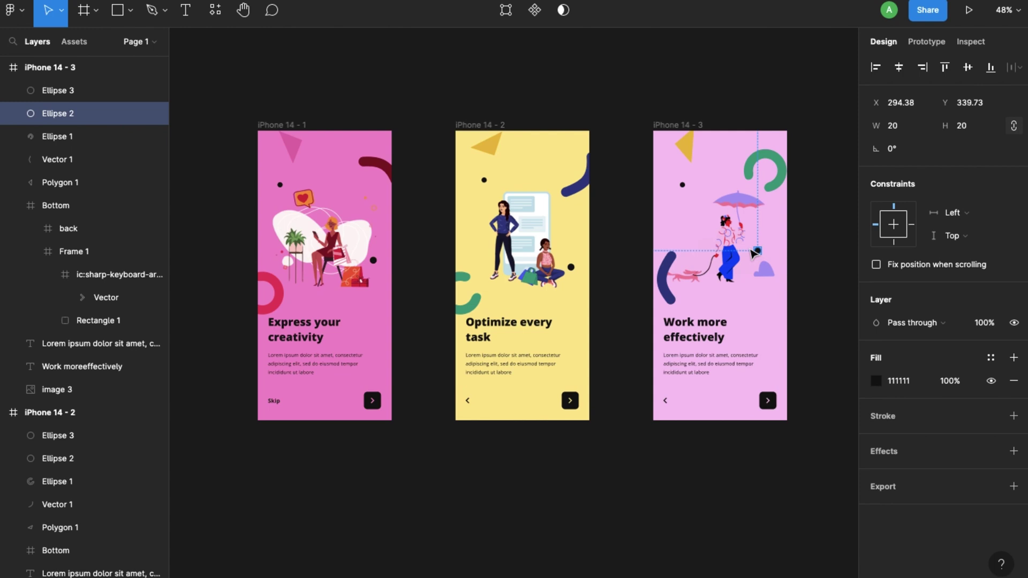
pyautogui.scroll(5, 754, 253)
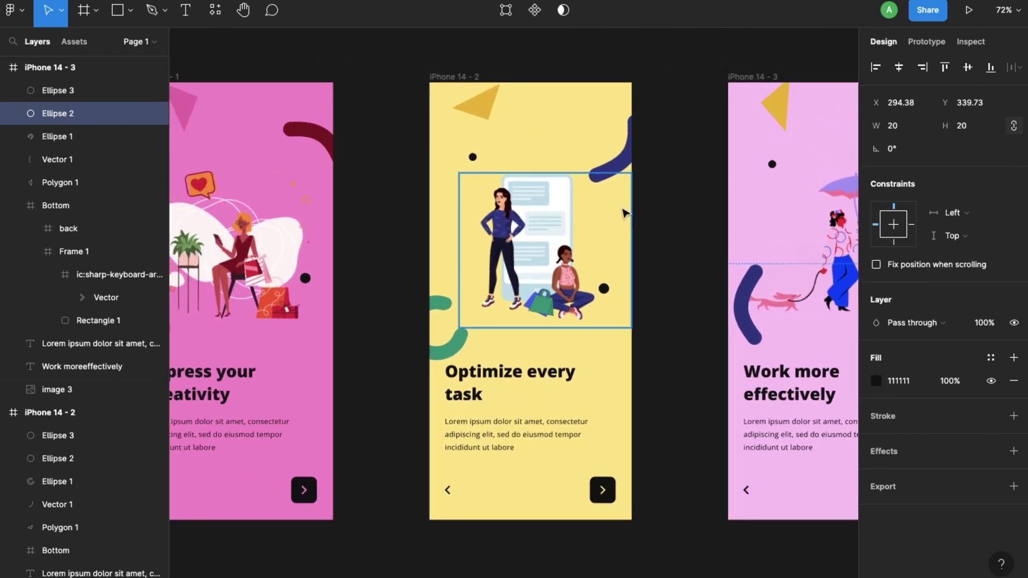
pyautogui.scroll(-5, 624, 214)
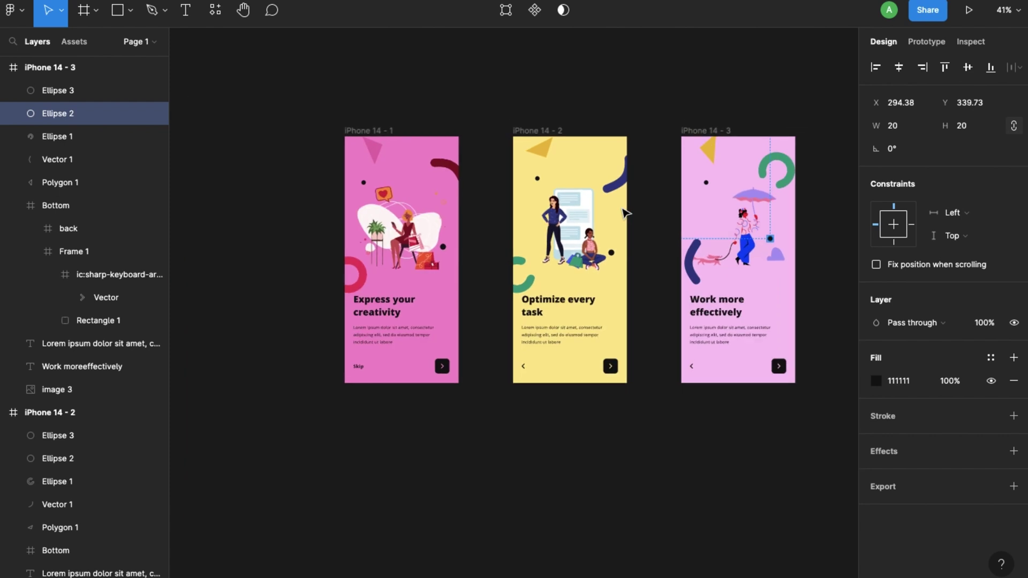
pyautogui.scroll(2, 624, 213)
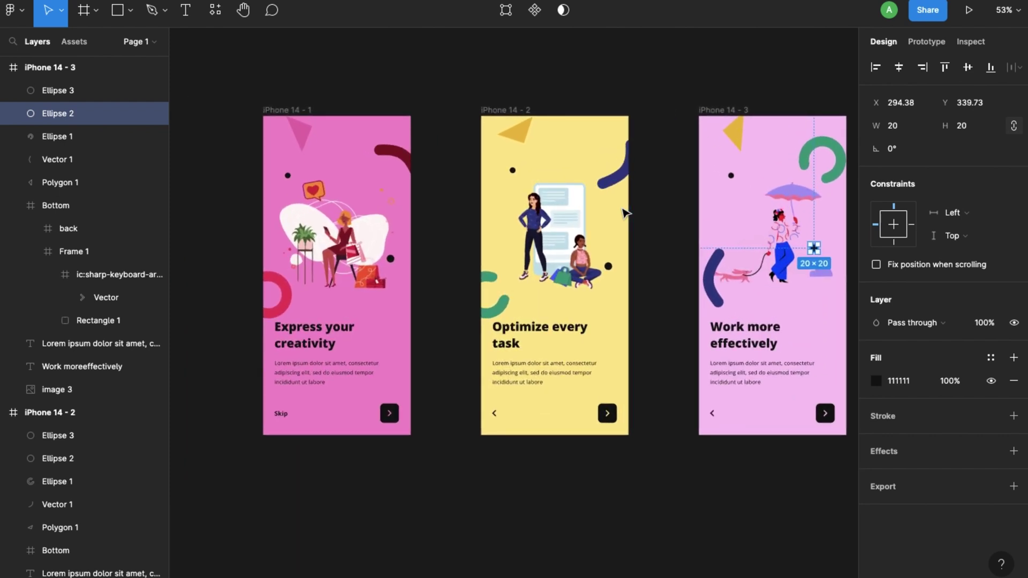
# Switch to the Prototype panel and select the pink iPhone 14 - 1 frame
pyautogui.scroll(2, 624, 213)
pyautogui.hscroll(1, 624, 213)
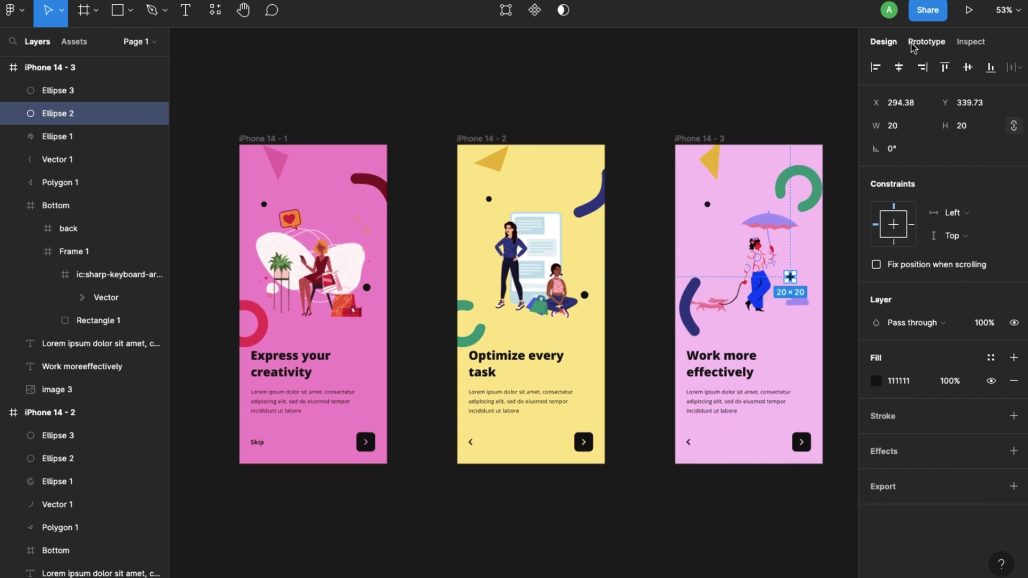
pyautogui.click(926, 43)
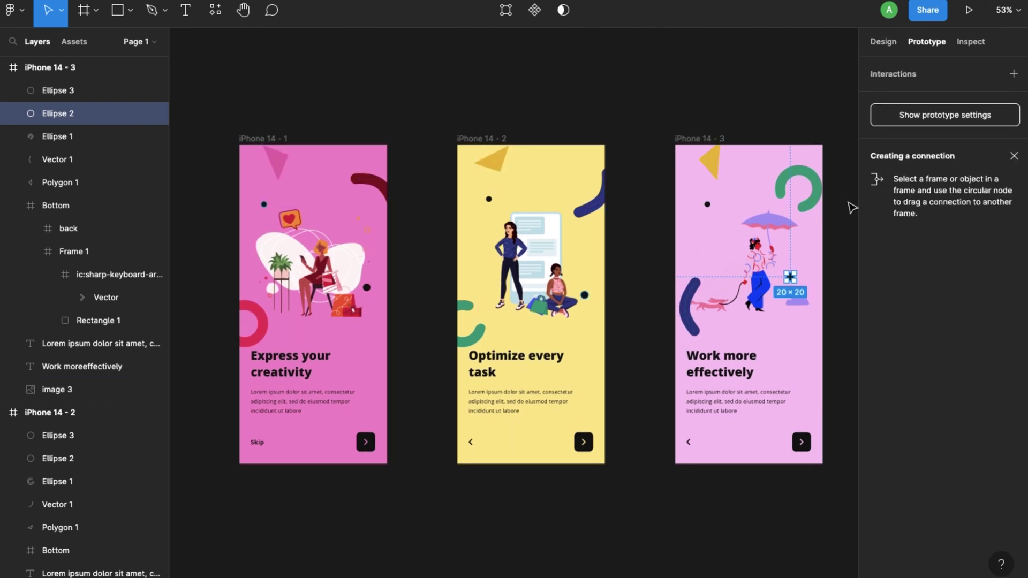
pyautogui.click(266, 139)
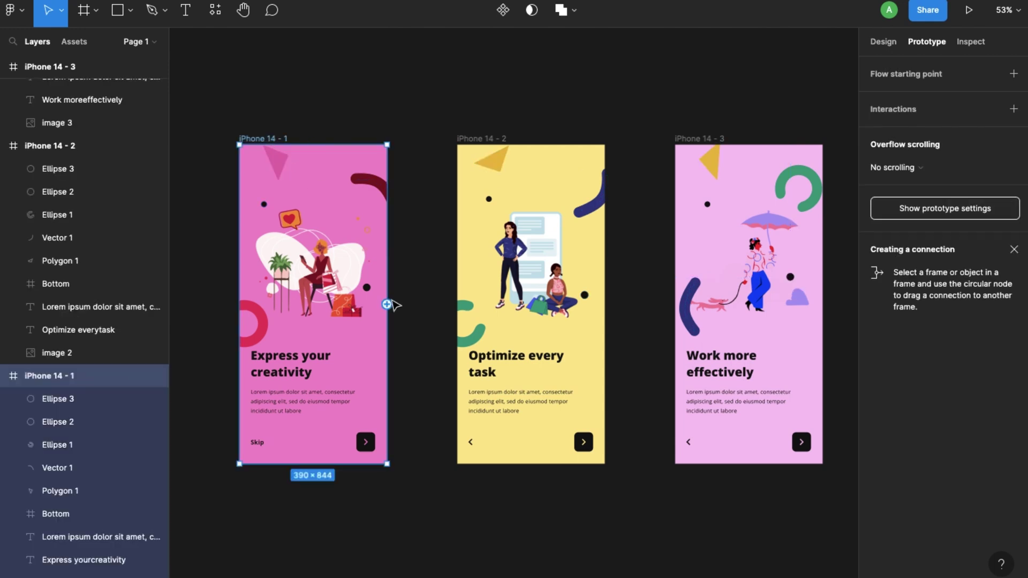
# Link iPhone 14 - 1 to iPhone 14 - 2 On drag with a smart-animated Push left and Quick easing
pyautogui.moveTo(388, 304); pyautogui.dragTo(463, 309)
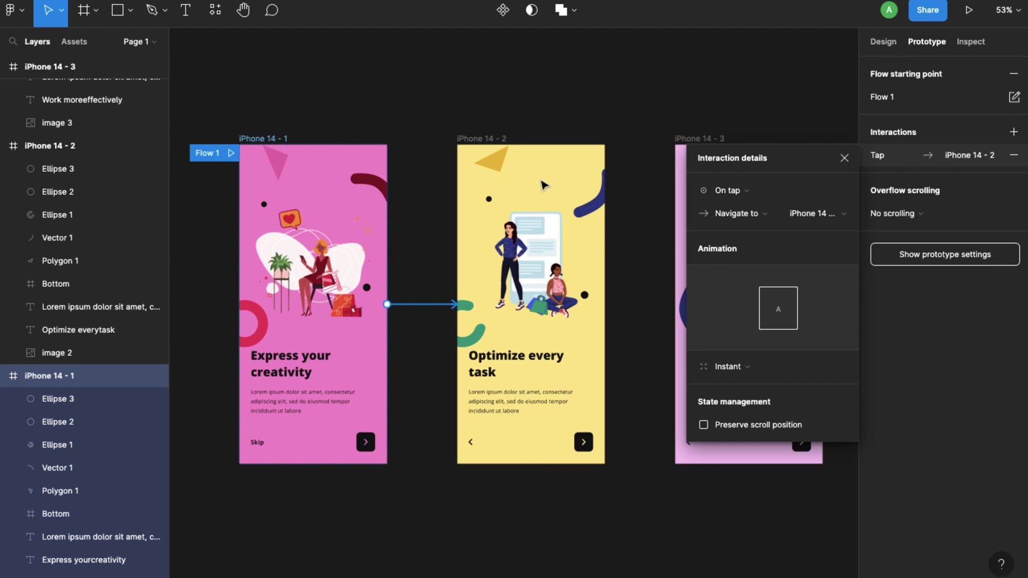
pyautogui.click(728, 190)
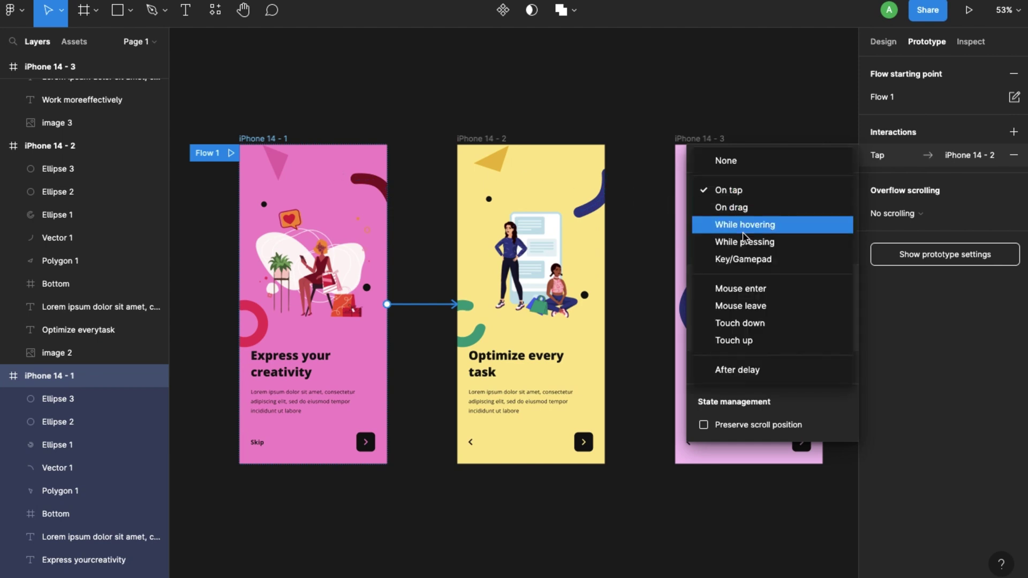
pyautogui.click(744, 208)
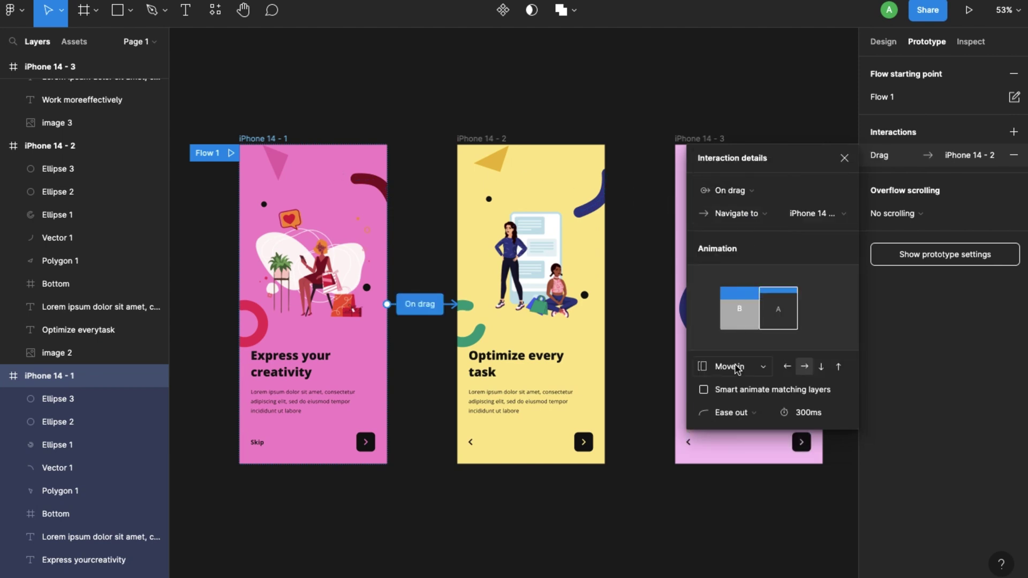
pyautogui.click(786, 368)
pyautogui.click(733, 366)
pyautogui.click(733, 399)
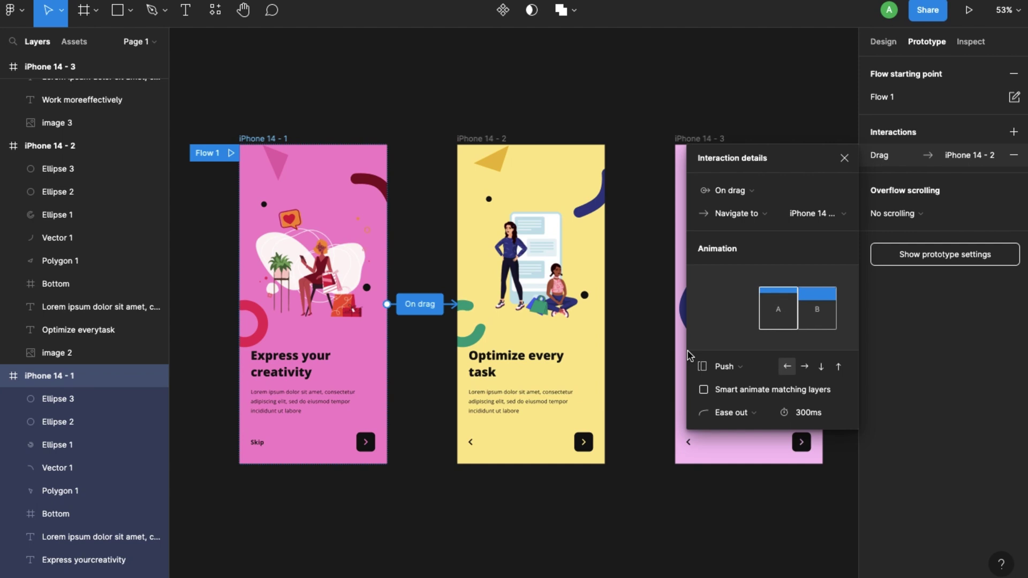
pyautogui.click(704, 390)
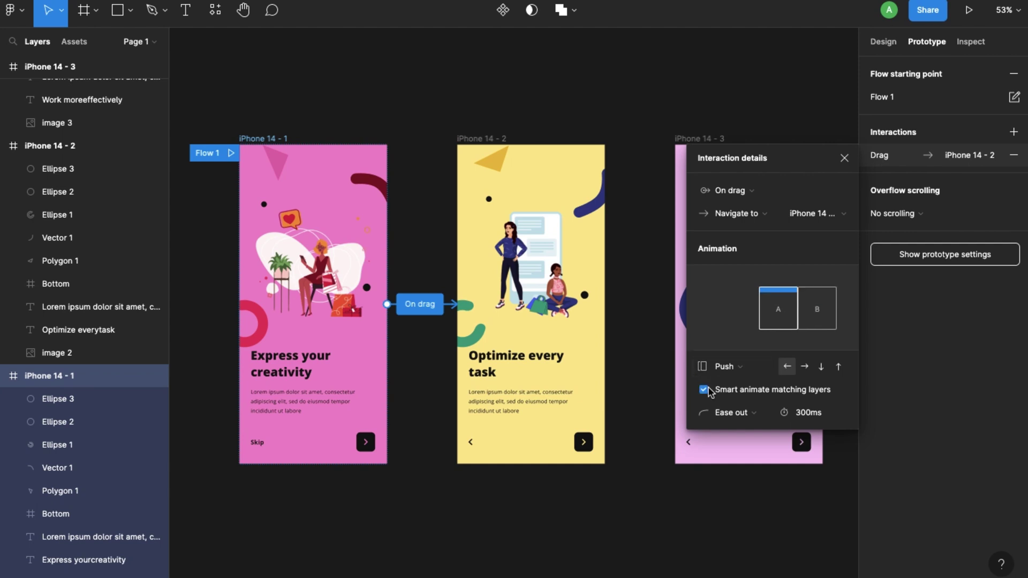
pyautogui.click(808, 414)
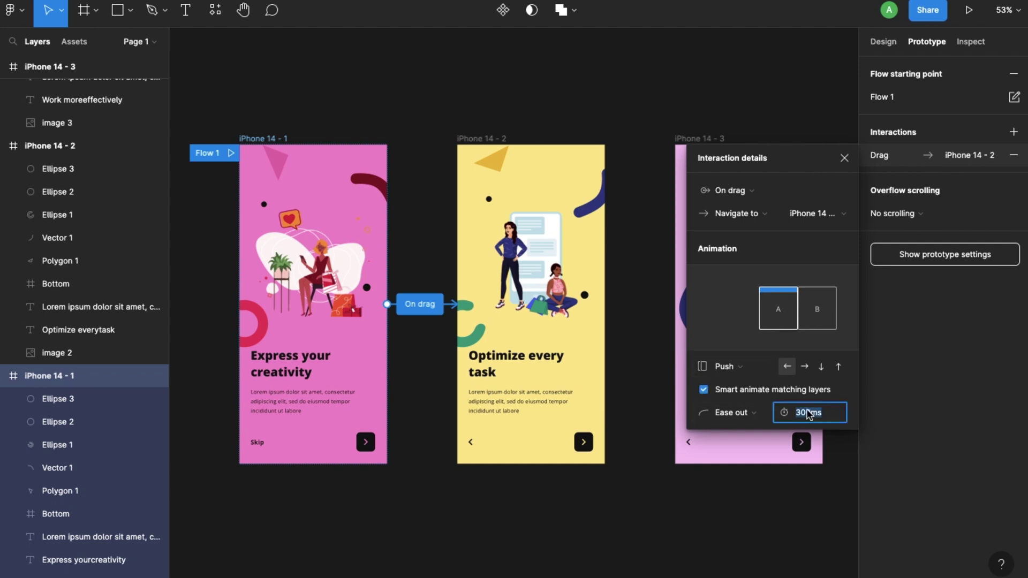
pyautogui.press('Return')
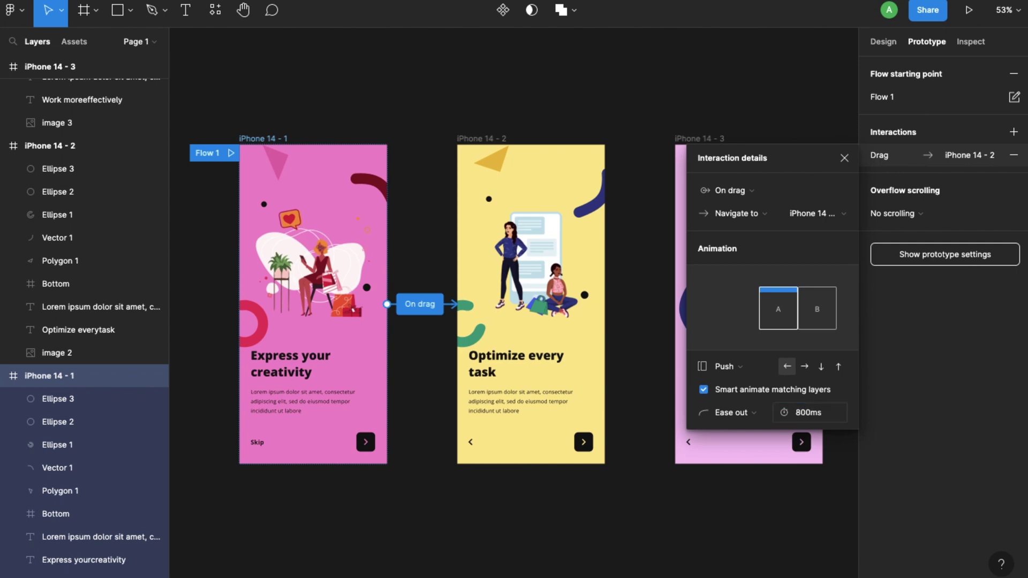
pyautogui.click(732, 413)
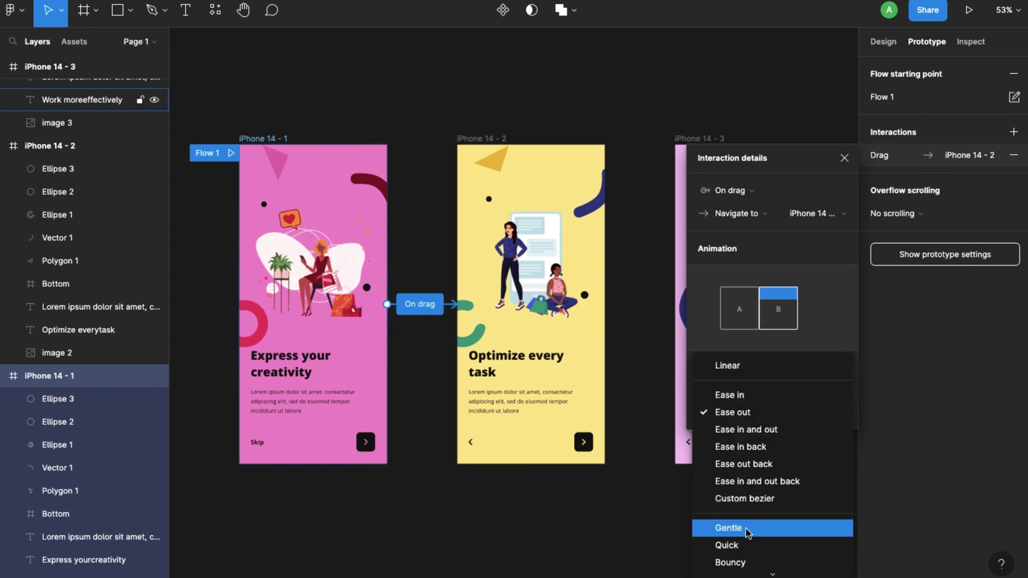
pyautogui.click(751, 546)
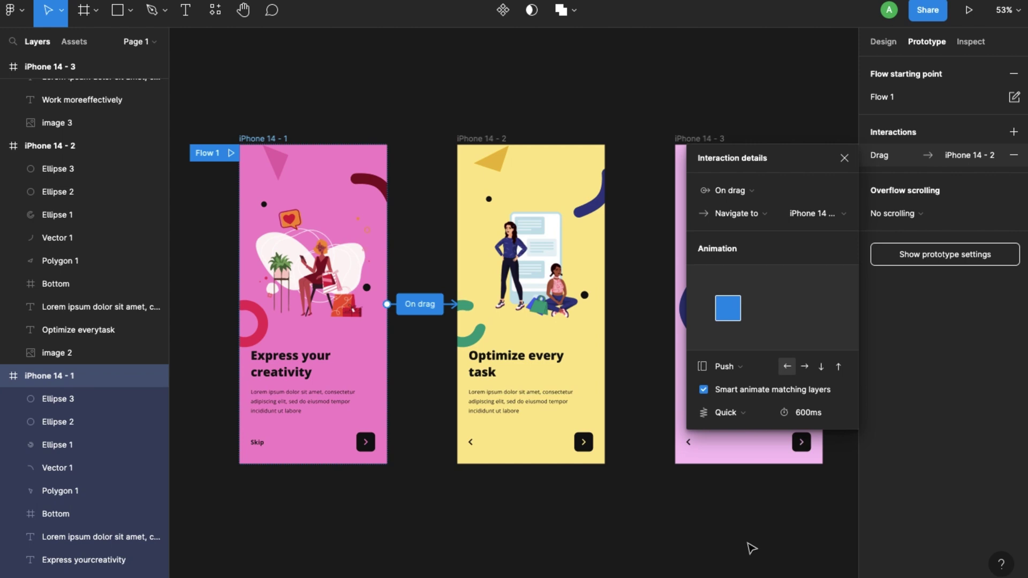
# Link iPhone 14 - 2 back to iPhone 14 - 1 On drag, pushing right at 800ms, then preview
pyautogui.click(466, 229)
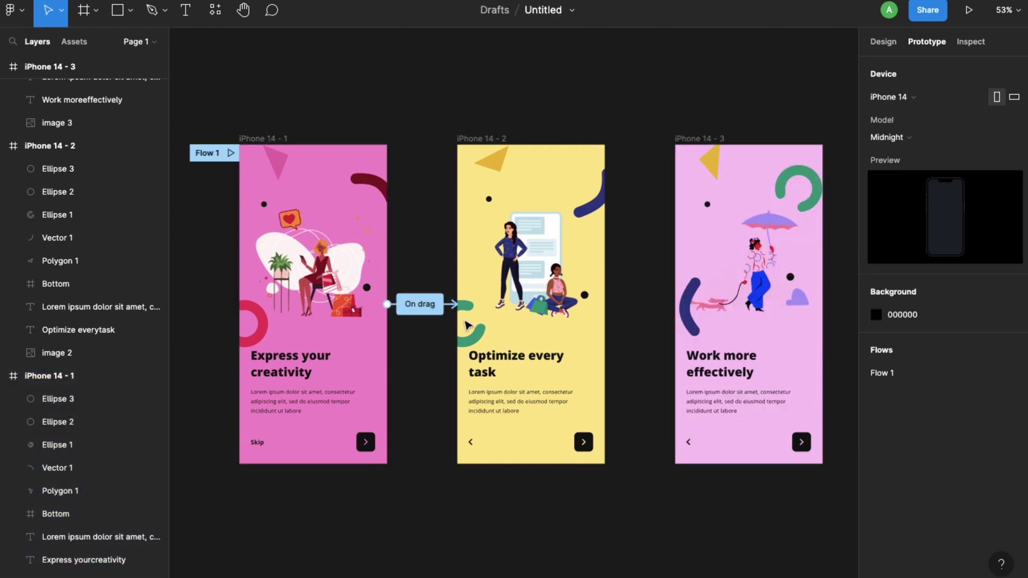
pyautogui.click(495, 138)
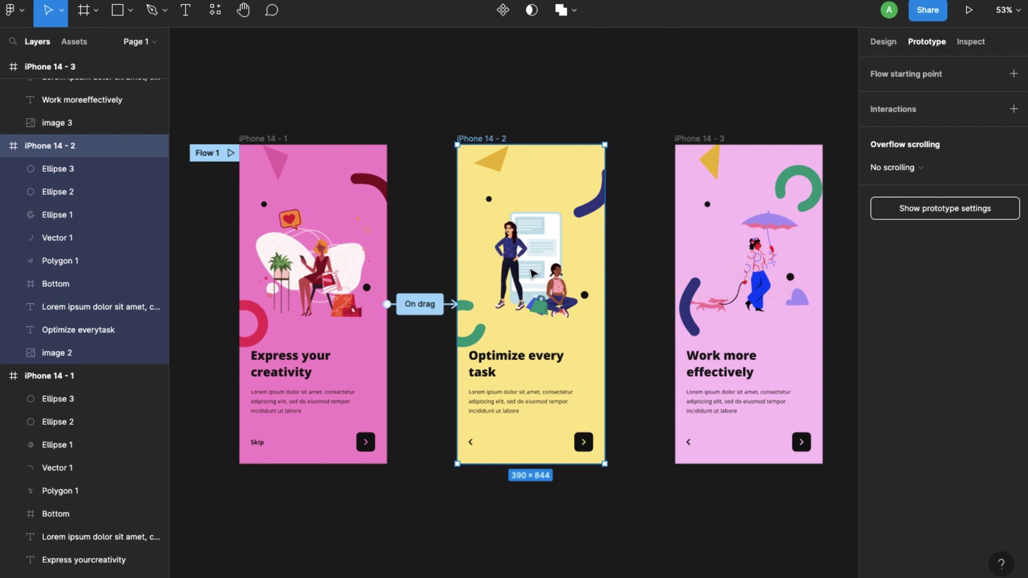
pyautogui.moveTo(458, 315); pyautogui.dragTo(385, 336)
pyautogui.click(745, 167)
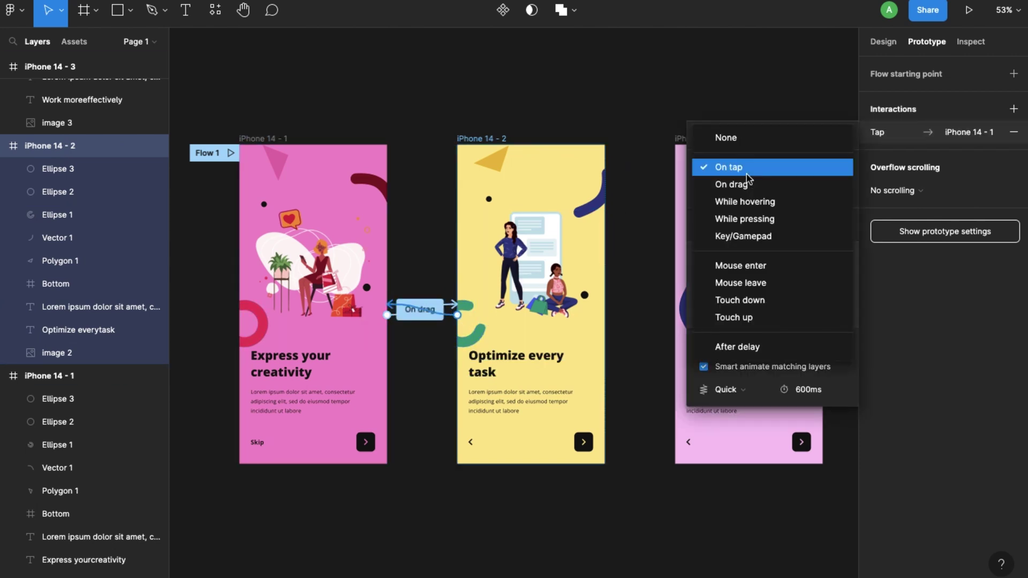
pyautogui.click(749, 182)
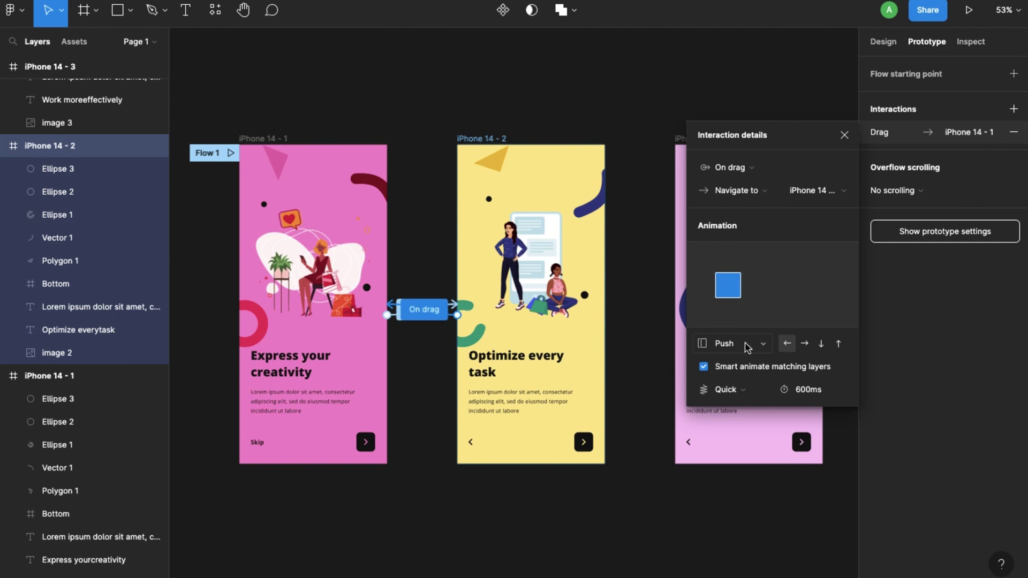
pyautogui.click(806, 344)
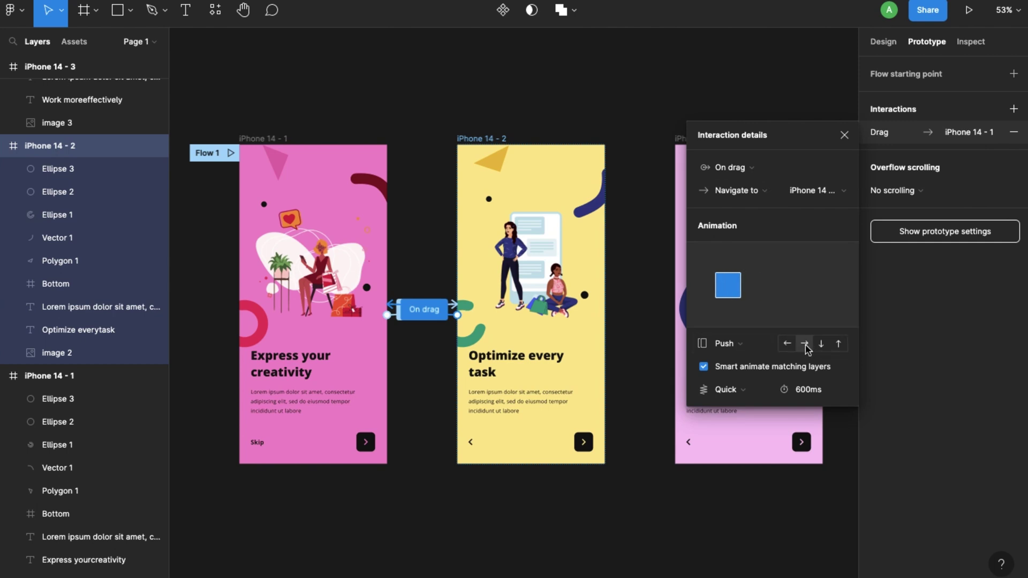
pyautogui.click(814, 390)
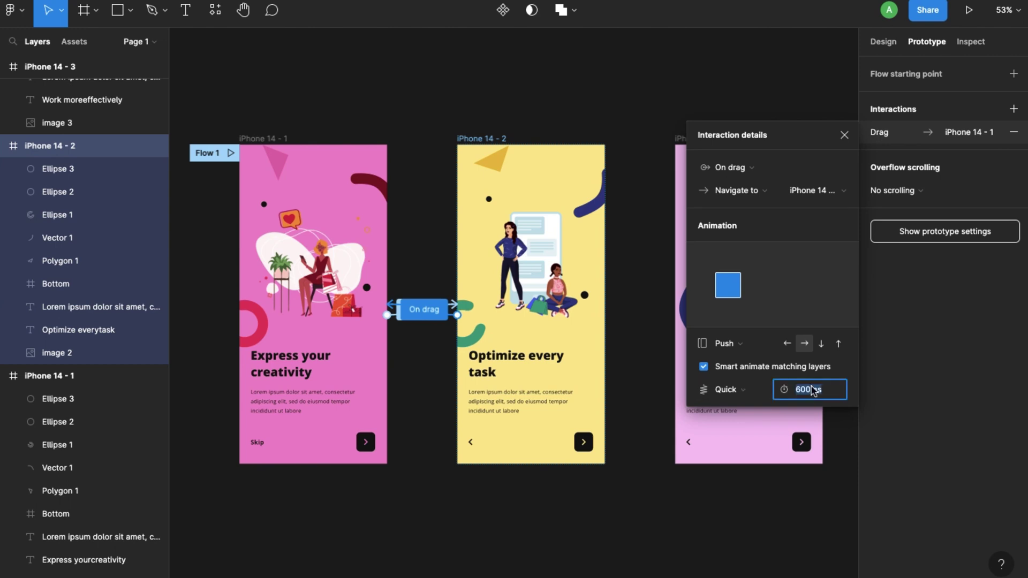
pyautogui.press('Return')
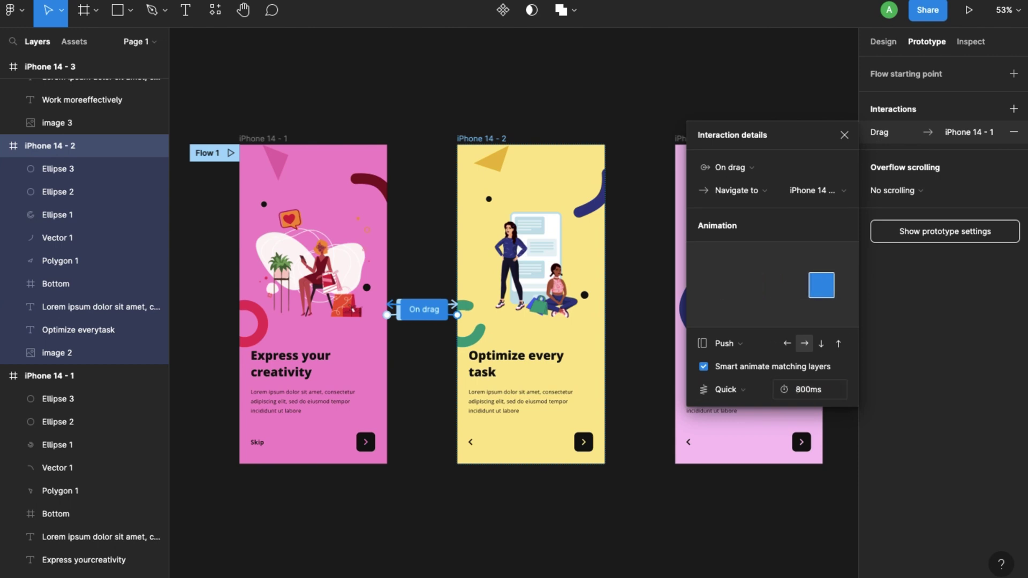
pyautogui.click(714, 80)
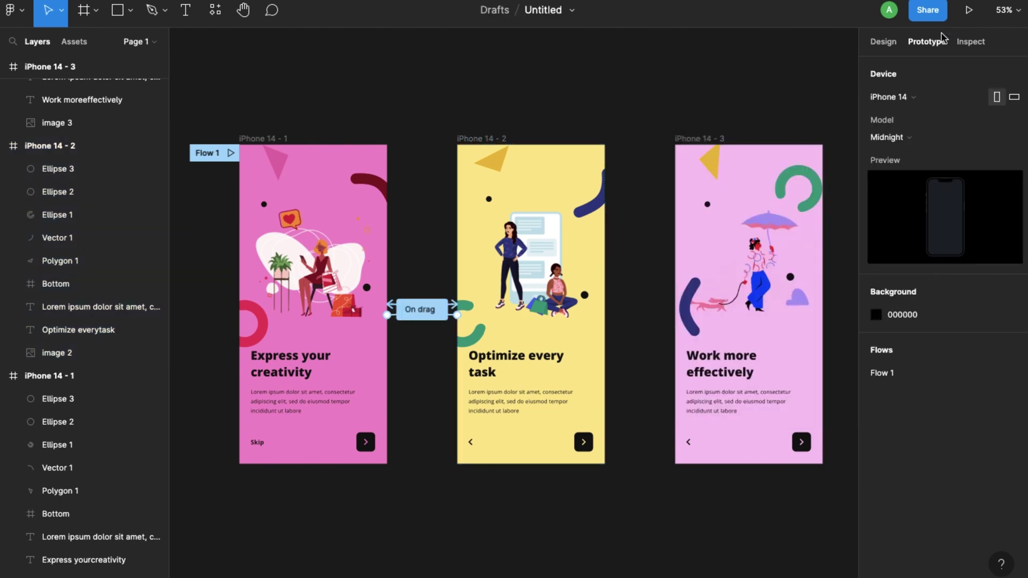
pyautogui.click(968, 9)
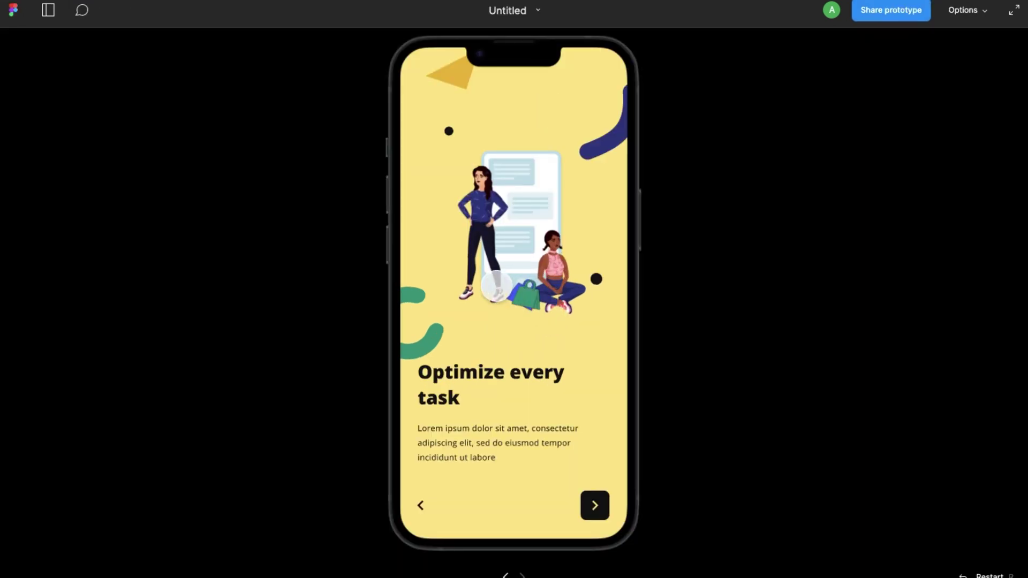
pyautogui.moveTo(447, 294); pyautogui.dragTo(426, 330)
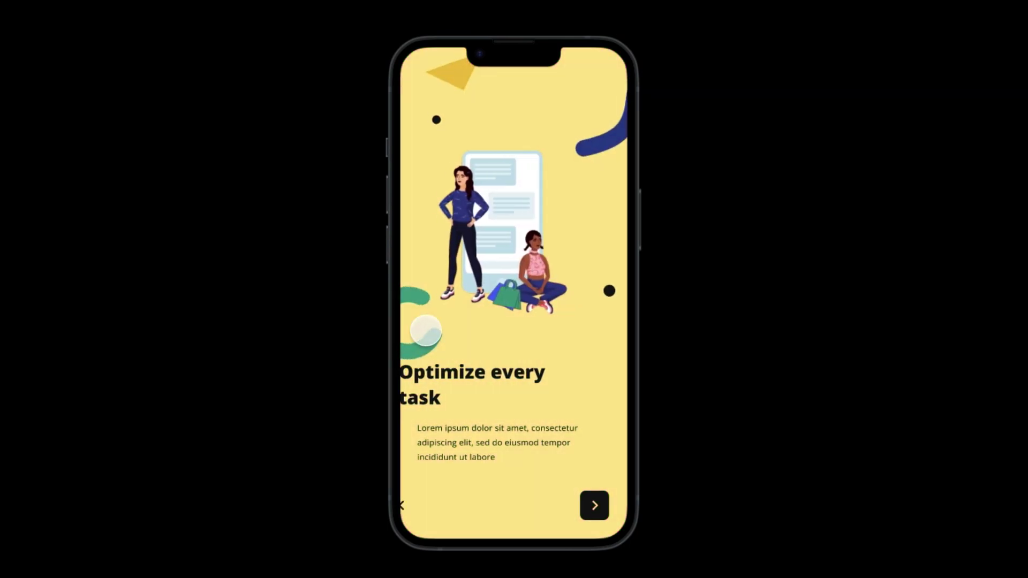
pyautogui.moveTo(432, 284); pyautogui.dragTo(601, 284)
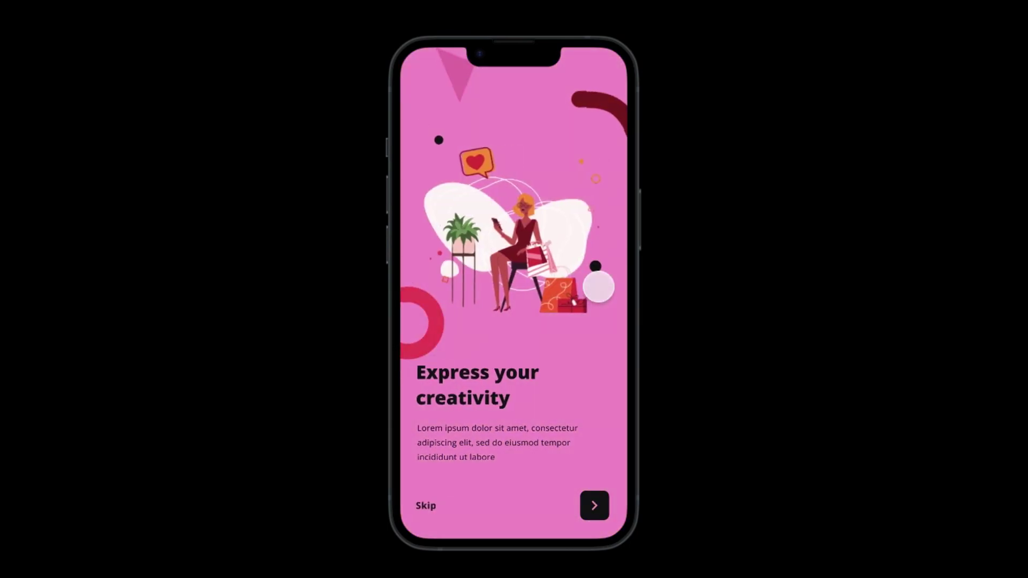
pyautogui.click(567, 287)
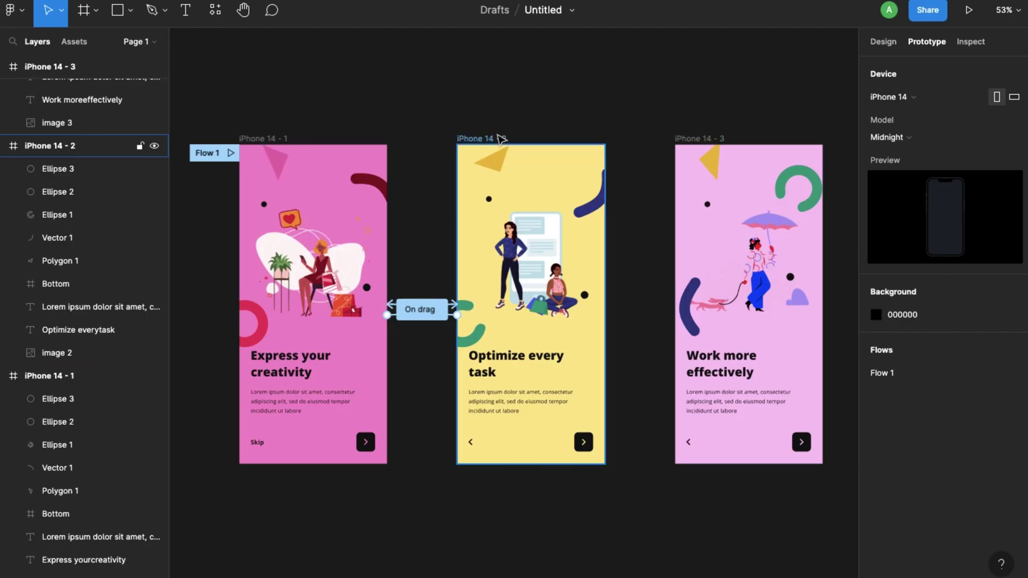
pyautogui.click(499, 138)
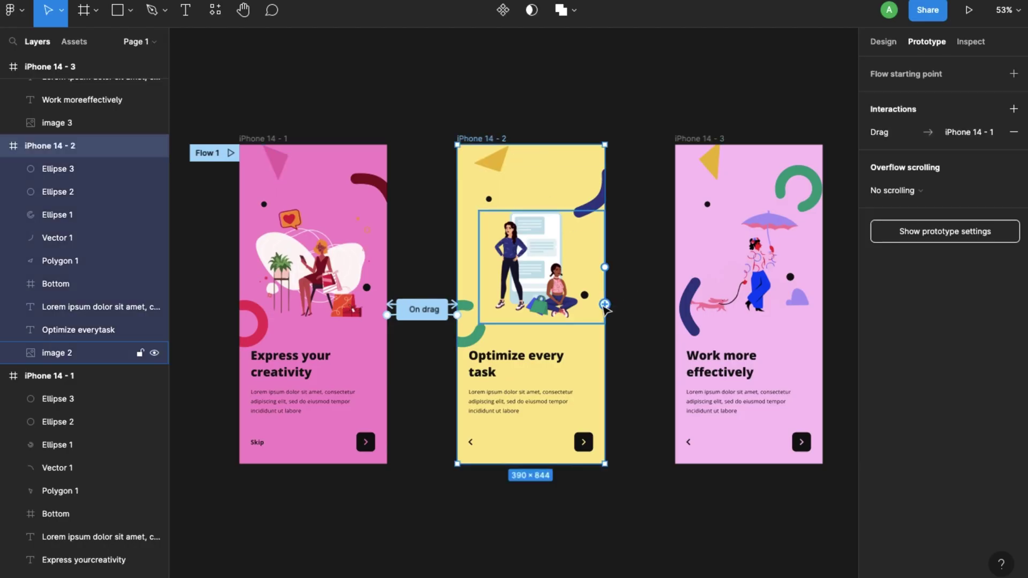
# Connect iPhone 14 - 2 to iPhone 14 - 3 with an On drag trigger
pyautogui.moveTo(606, 306); pyautogui.dragTo(686, 303)
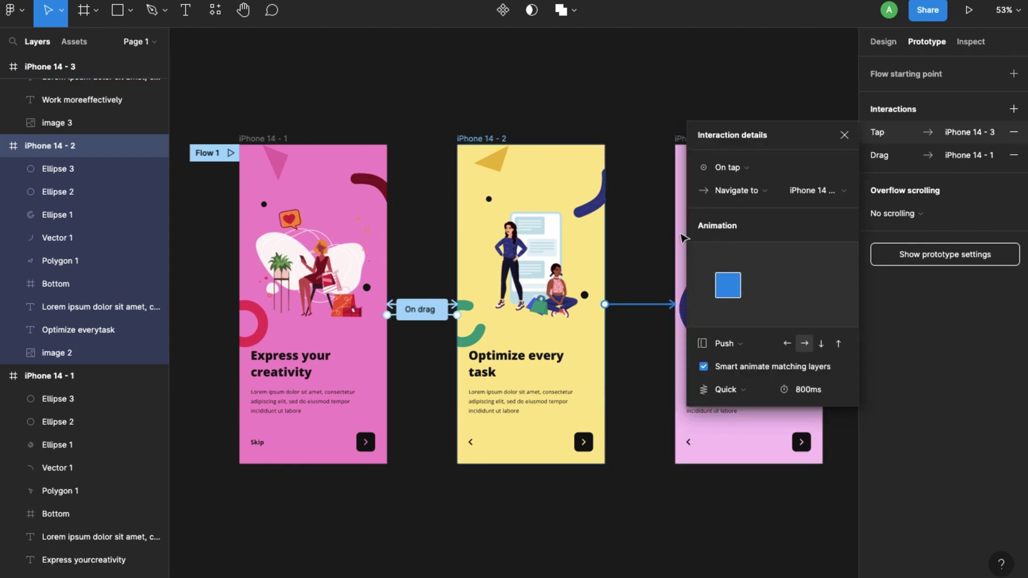
pyautogui.click(744, 168)
pyautogui.click(743, 190)
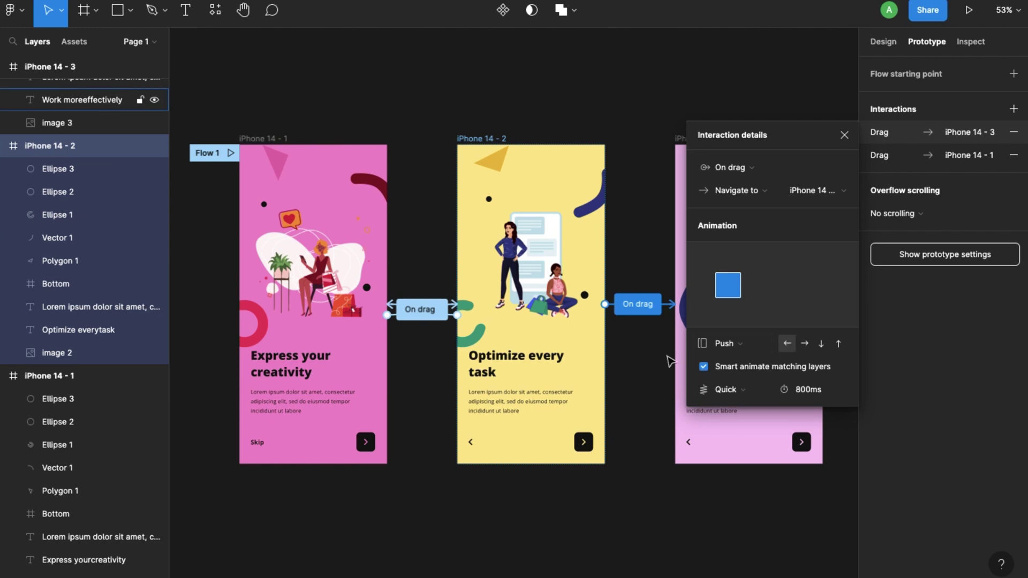
pyautogui.click(699, 139)
# Connect iPhone 14 - 3 back to iPhone 14 - 2 On drag with a rightward push
pyautogui.click(699, 139)
pyautogui.click(698, 139)
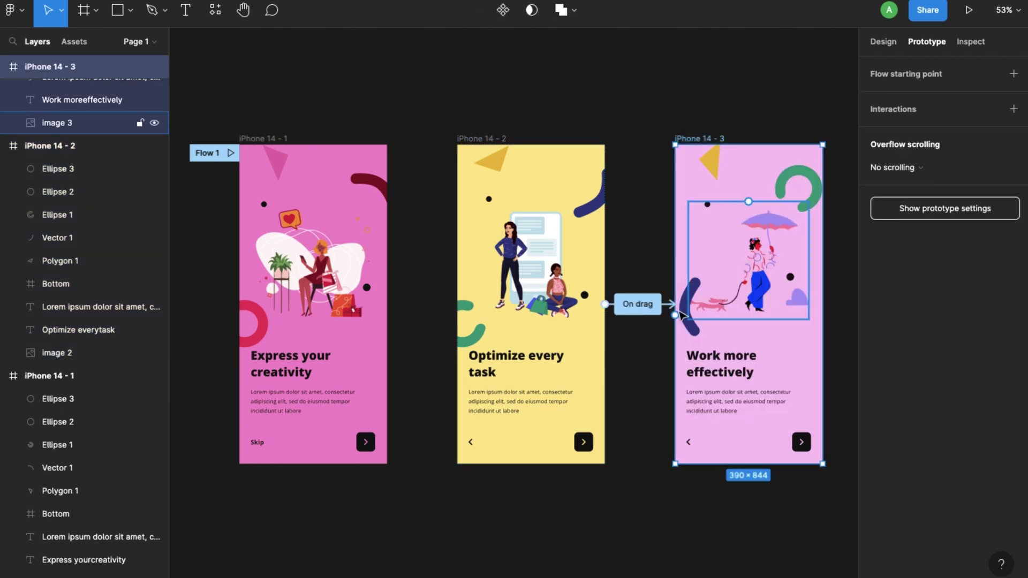
pyautogui.moveTo(675, 316); pyautogui.dragTo(604, 344)
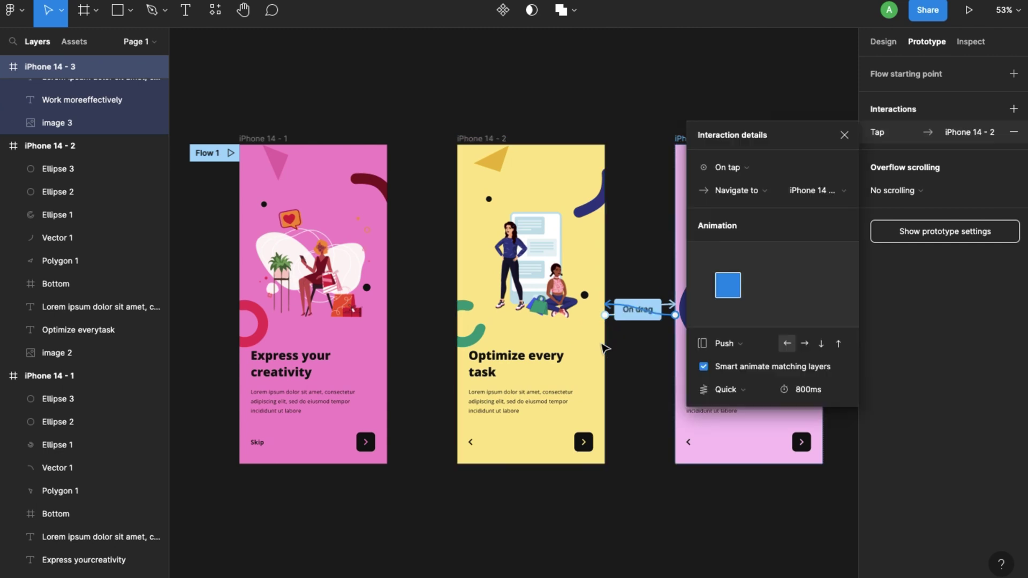
pyautogui.click(729, 167)
pyautogui.click(733, 184)
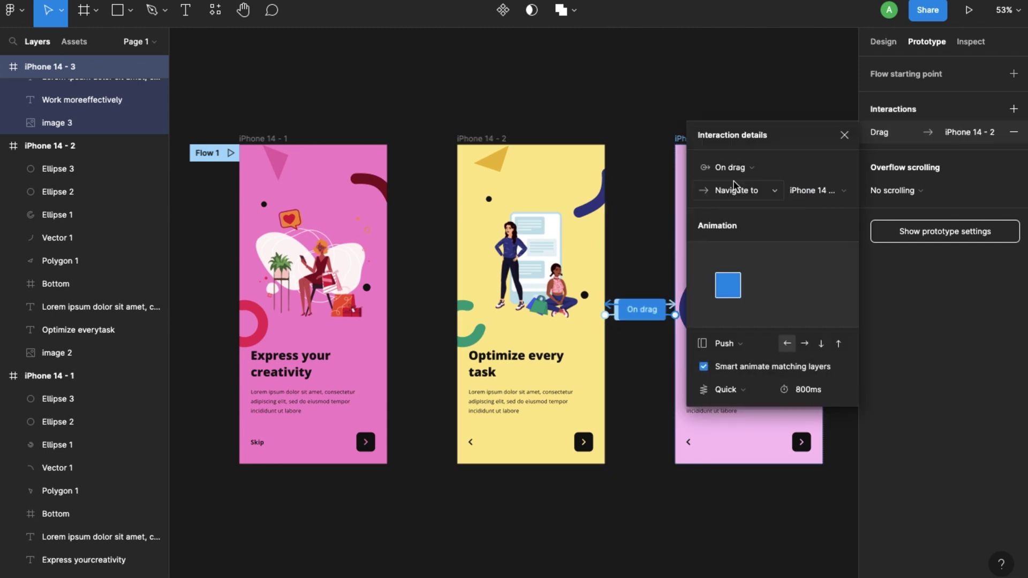
pyautogui.click(805, 345)
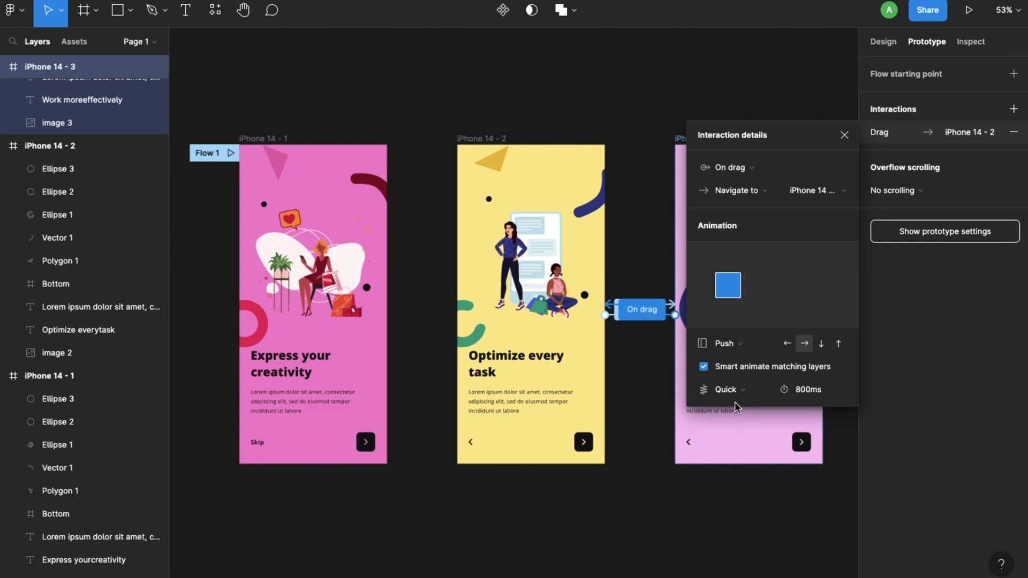
pyautogui.click(632, 436)
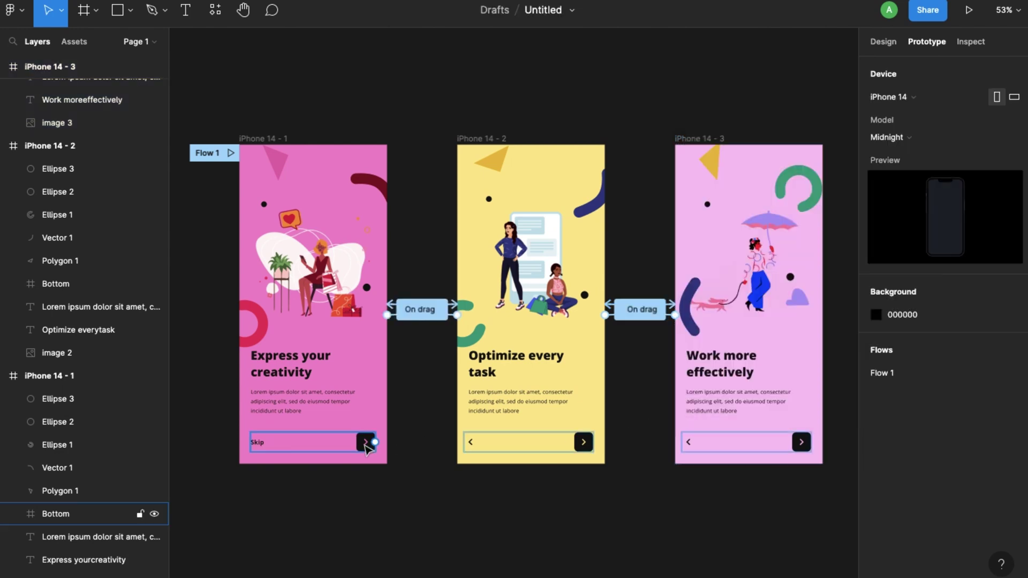
# Link the pink screen's next button to the yellow screen On tap with a leftward push
pyautogui.doubleClick(366, 448)
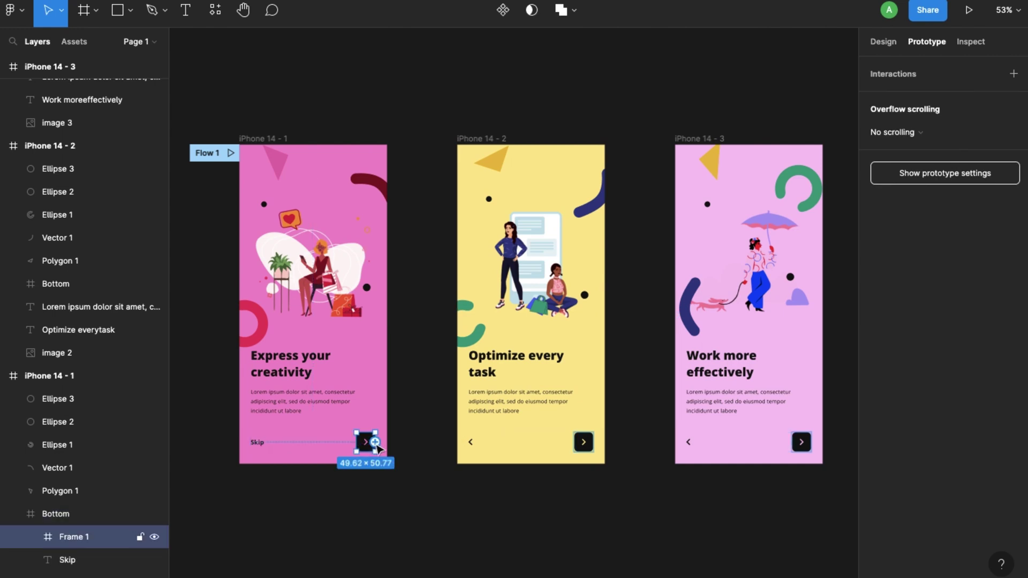
pyautogui.moveTo(375, 442); pyautogui.dragTo(469, 356)
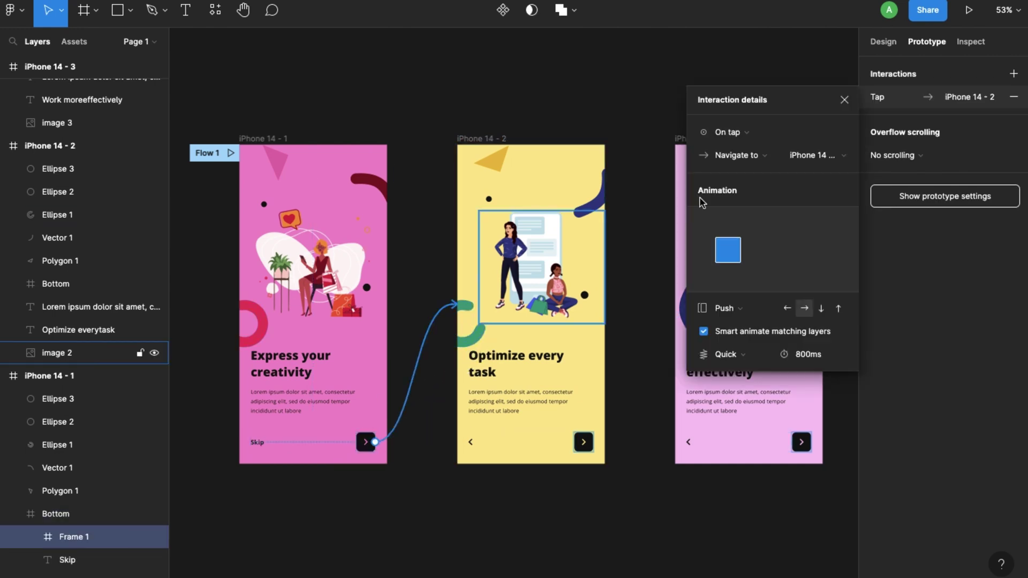
pyautogui.click(747, 134)
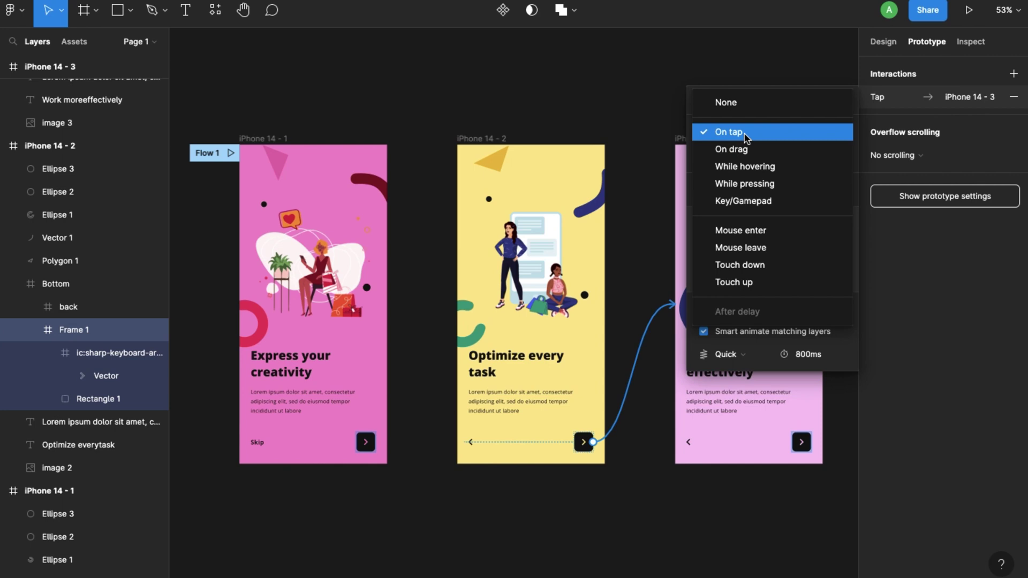
pyautogui.click(759, 355)
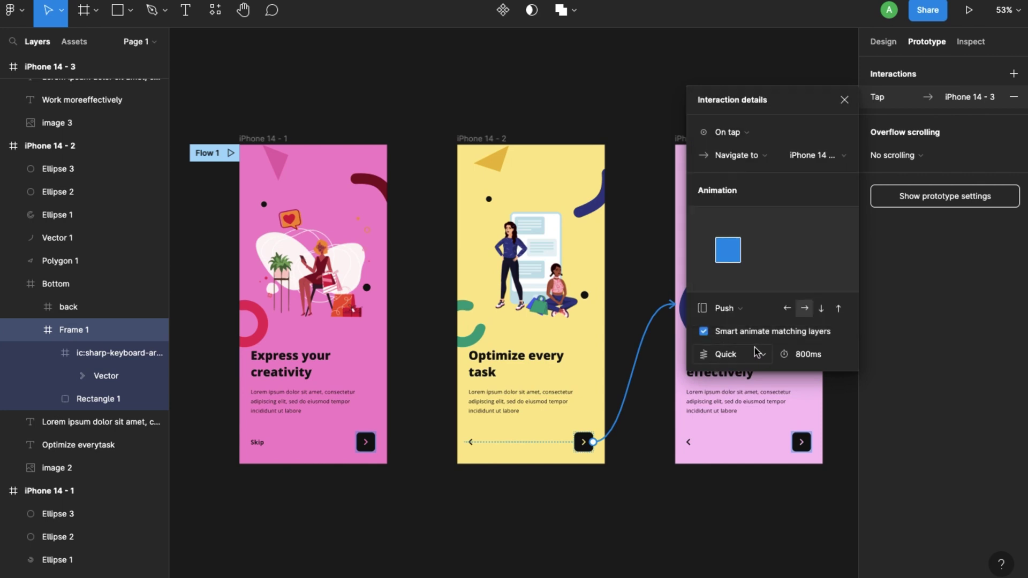
pyautogui.click(786, 309)
pyautogui.click(646, 262)
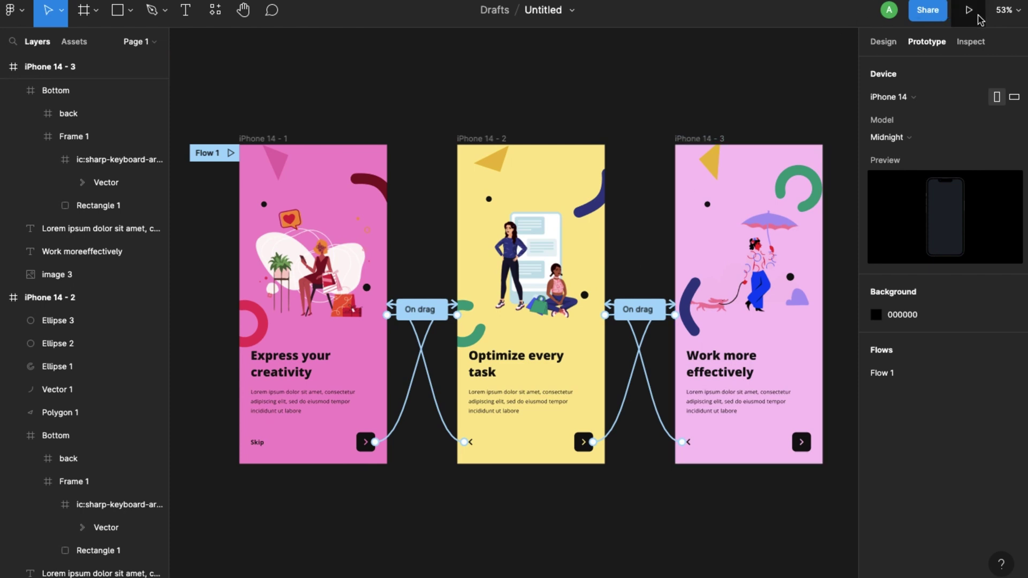
# Preview the prototype, swiping from 'Express your creativity' through 'Optimize every task' to 'Work more effectively'
pyautogui.click(969, 11)
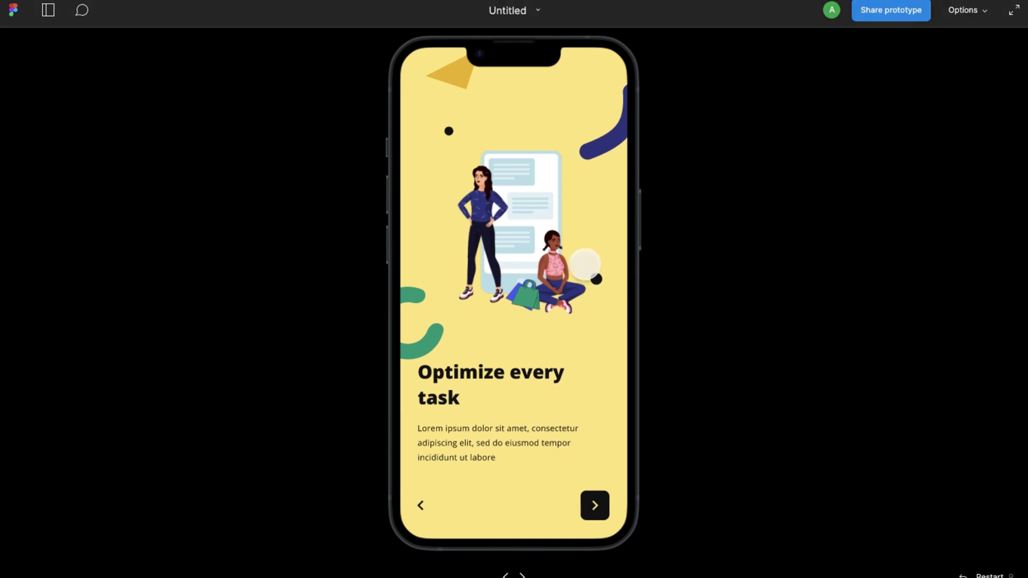
pyautogui.click(484, 333)
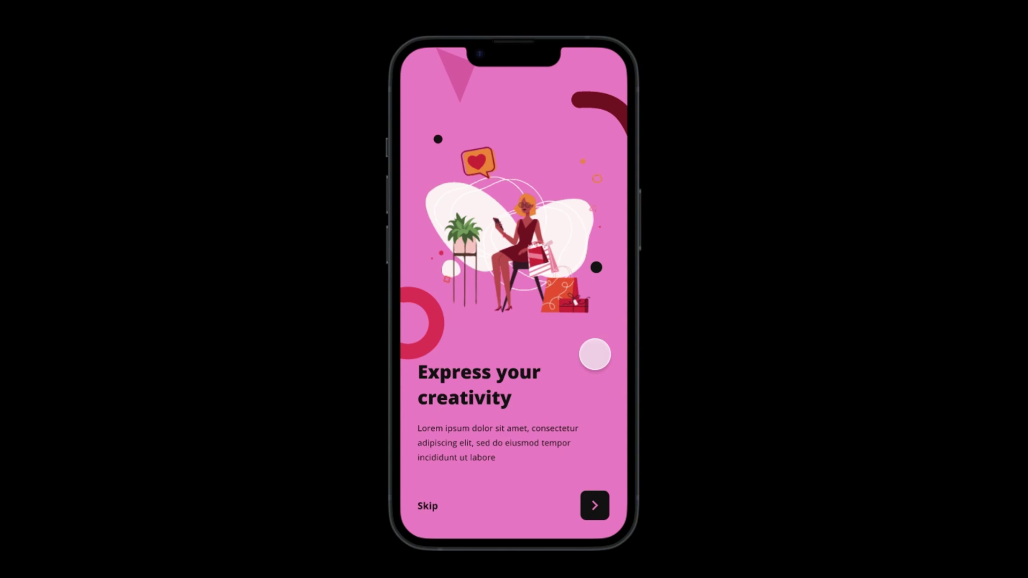
pyautogui.moveTo(595, 354); pyautogui.dragTo(373, 382)
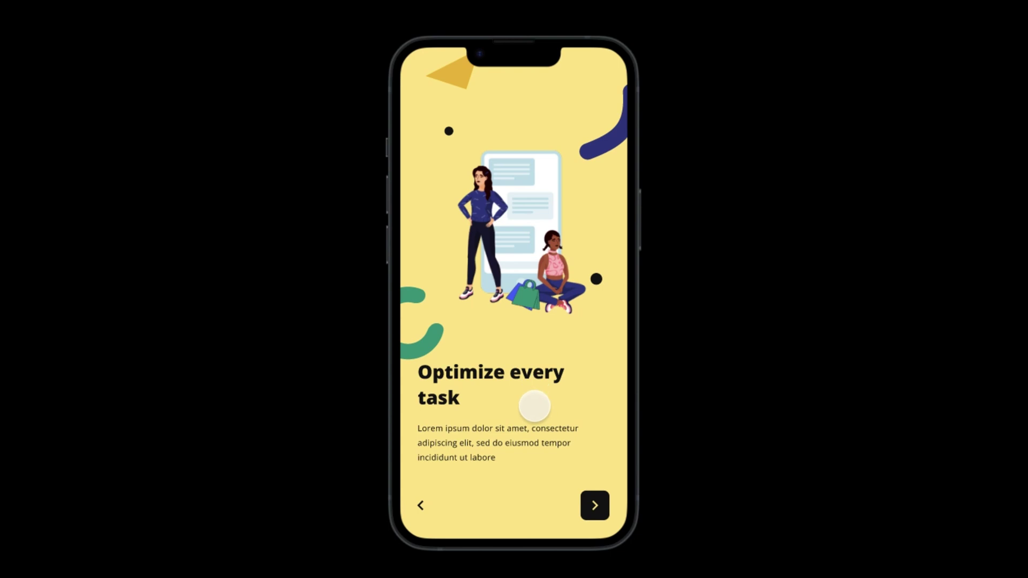
pyautogui.moveTo(589, 383); pyautogui.dragTo(423, 397)
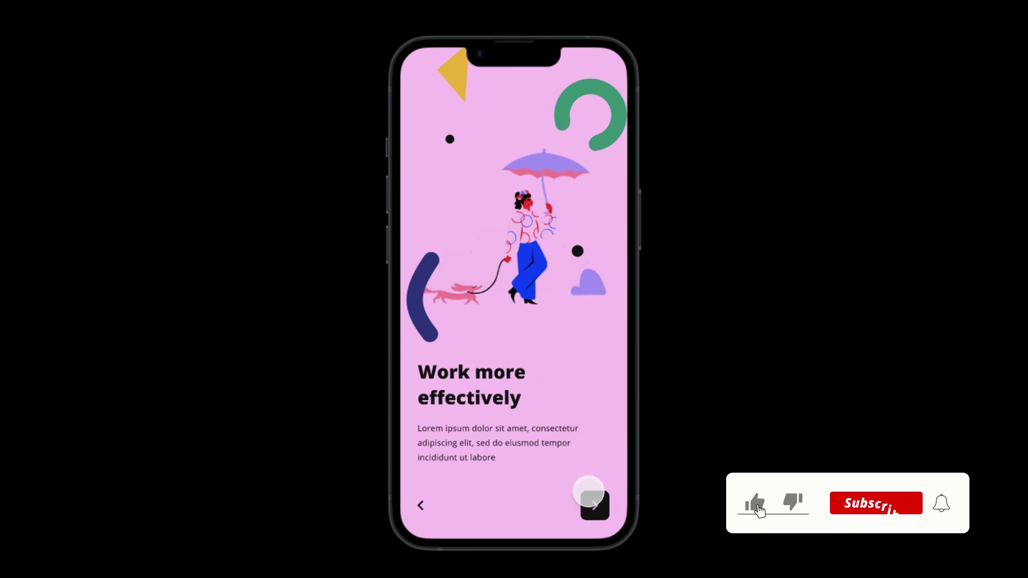
pyautogui.click(425, 503)
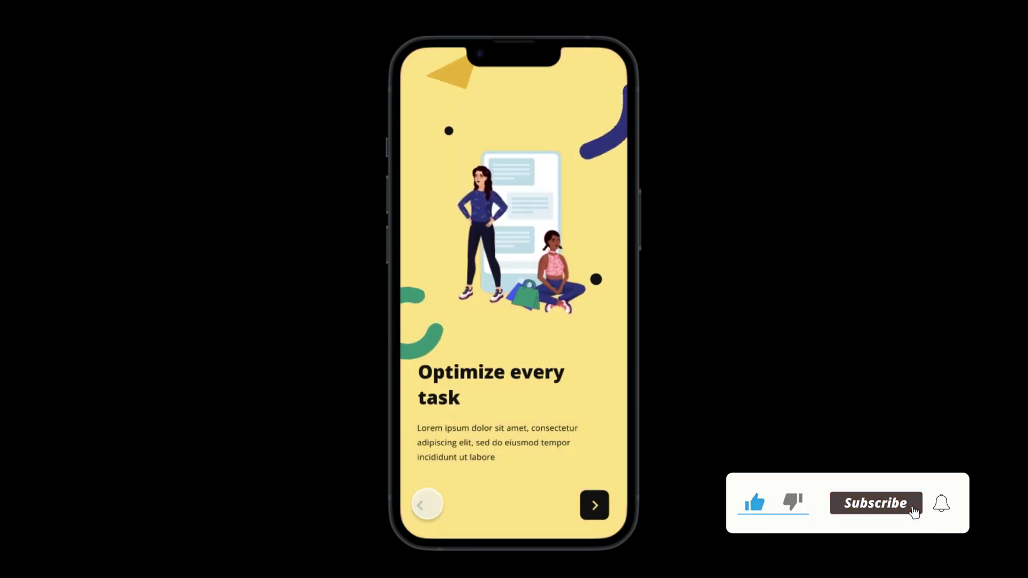
pyautogui.click(427, 504)
pyautogui.click(598, 506)
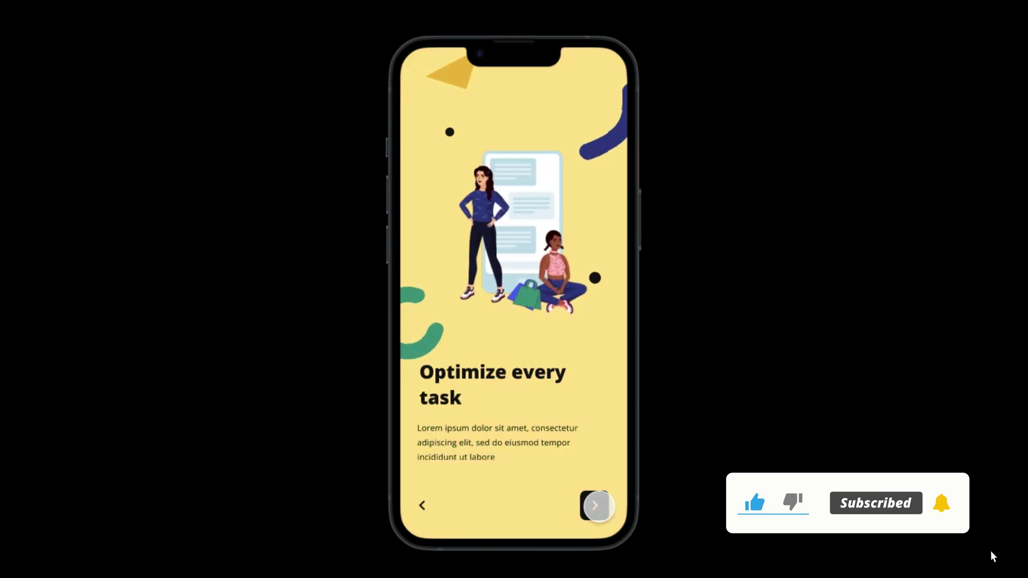
pyautogui.click(598, 505)
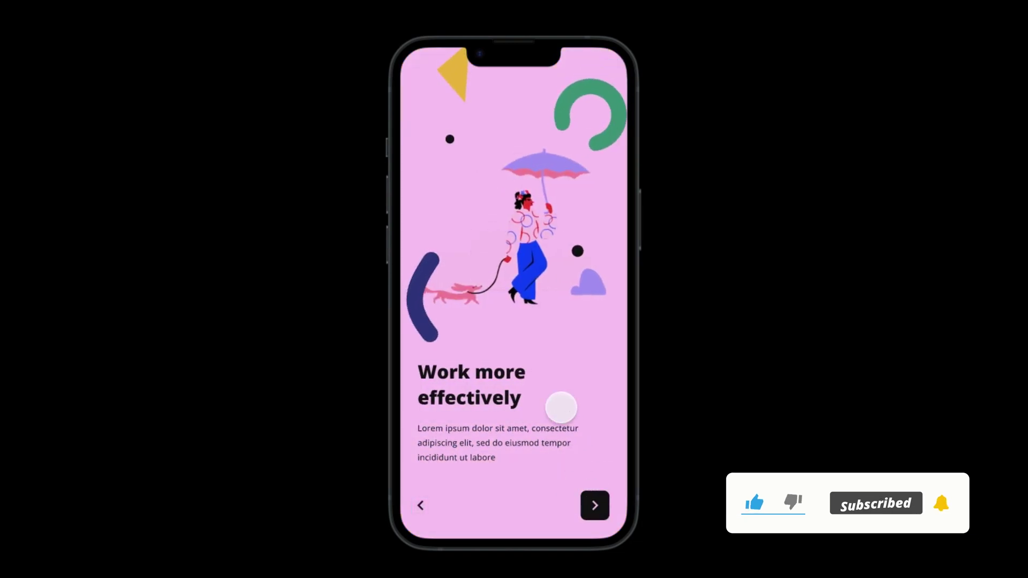